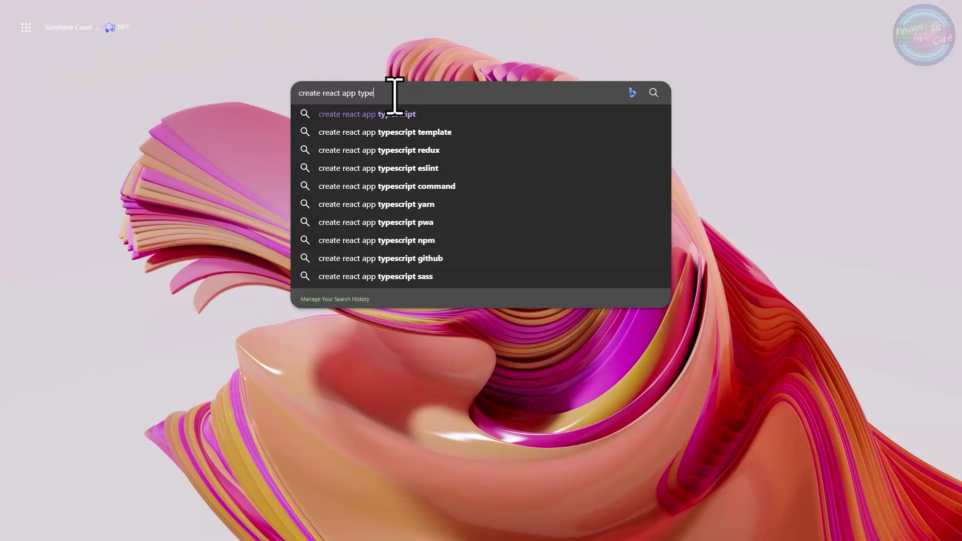
Step: Look up Create React App's TypeScript guide and open a full-screen PowerShell with enlarged text
key(Return)
click(226, 209)
scroll(363, 306, down, 2)
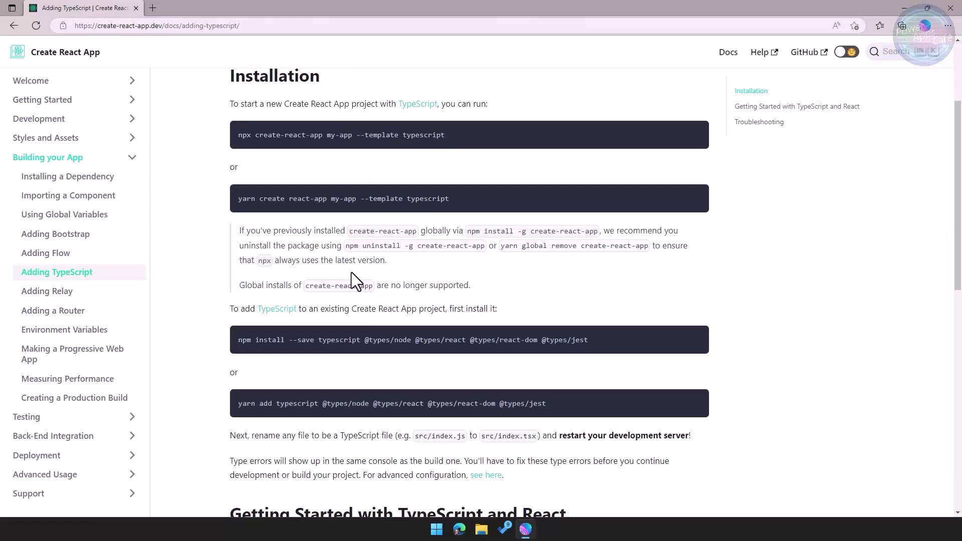
key(super+x)
key(i)
key(ctrl+plus)
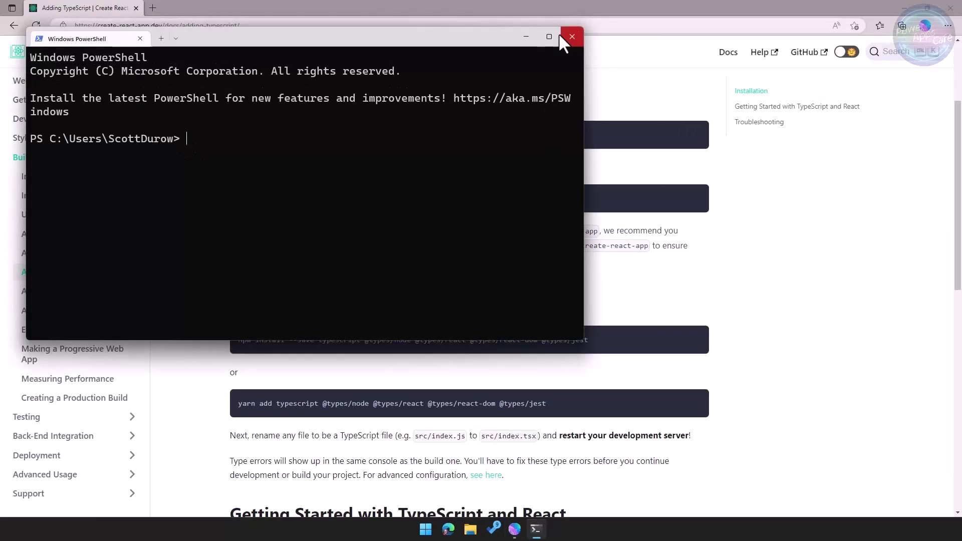
click(552, 35)
key(ctrl+plus)
key(ctrl+plus)
text(cd c:\)
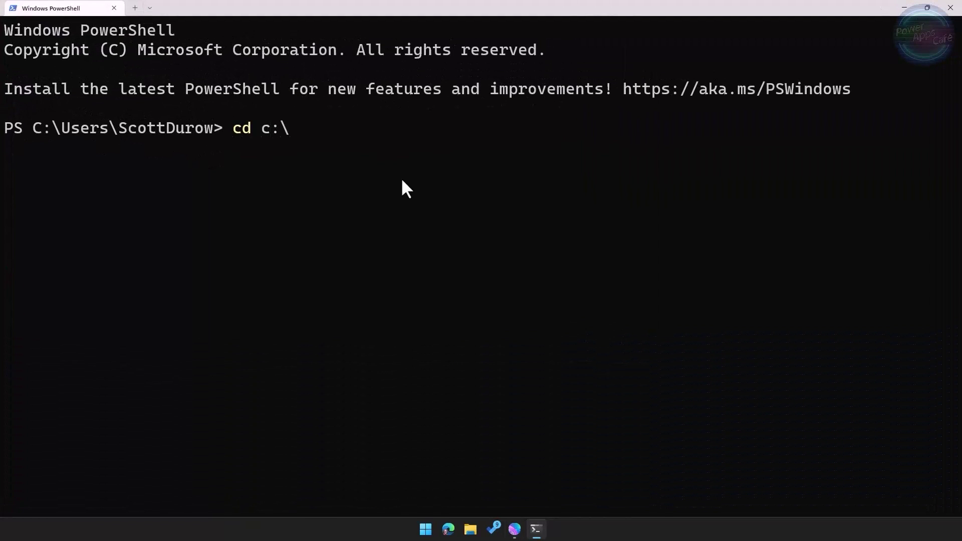
text(a PS C:\a> mkdir calendar)
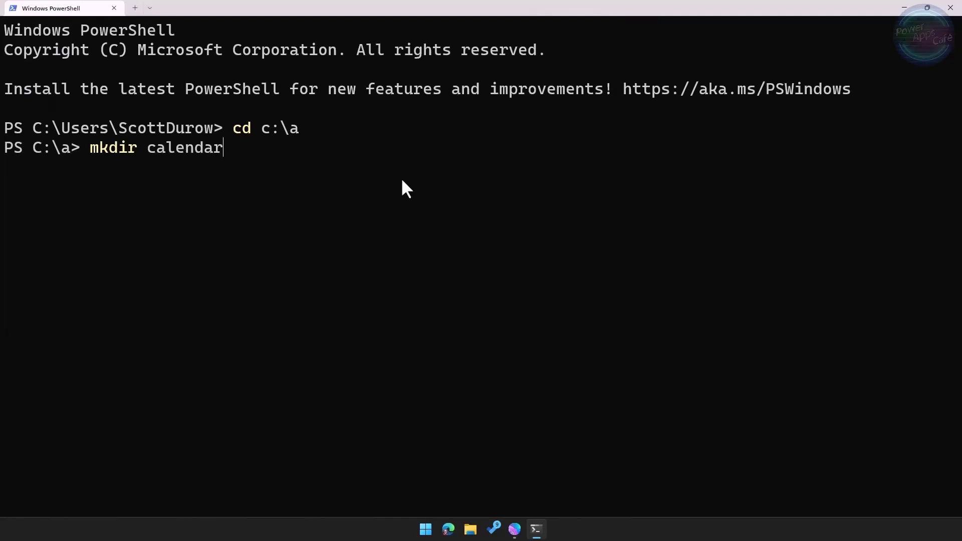
Step: Create the calendar folder, generate the TypeScript app my-app, and start it with npm start
key(Return)
text(cd .\calendar\)
key(Return)
text(npx create-react-app my-app --template typescript)
key(Return)
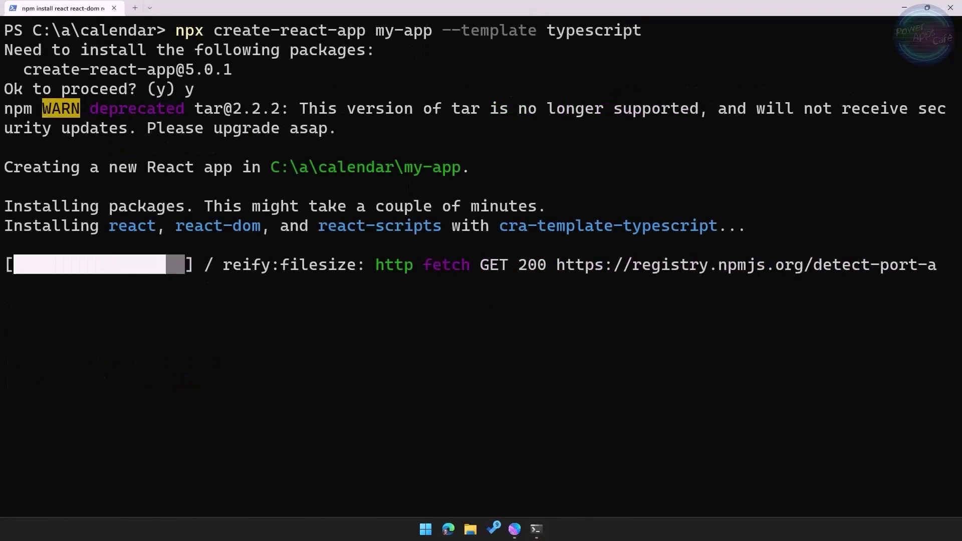
text(cd .\my)
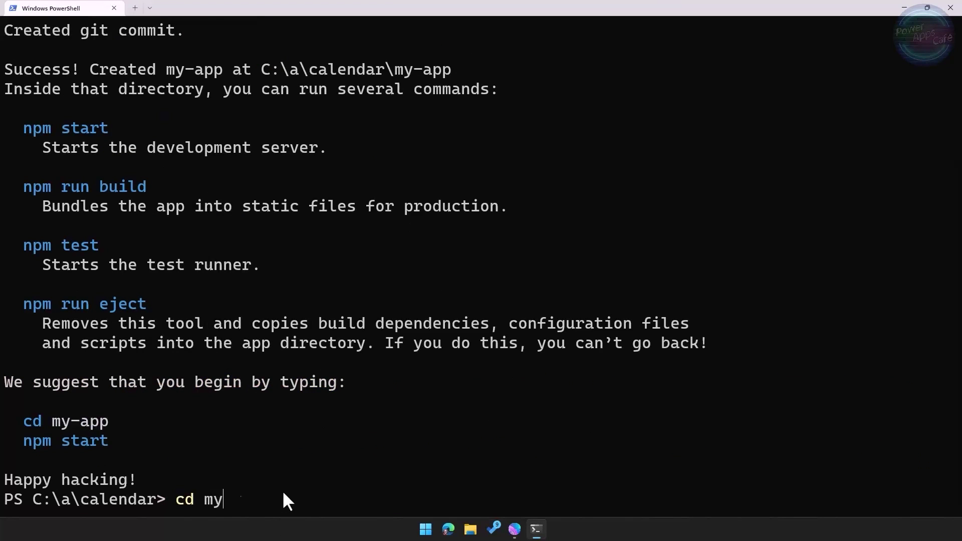
key(Tab)
key(Return)
text(npm start)
key(Return)
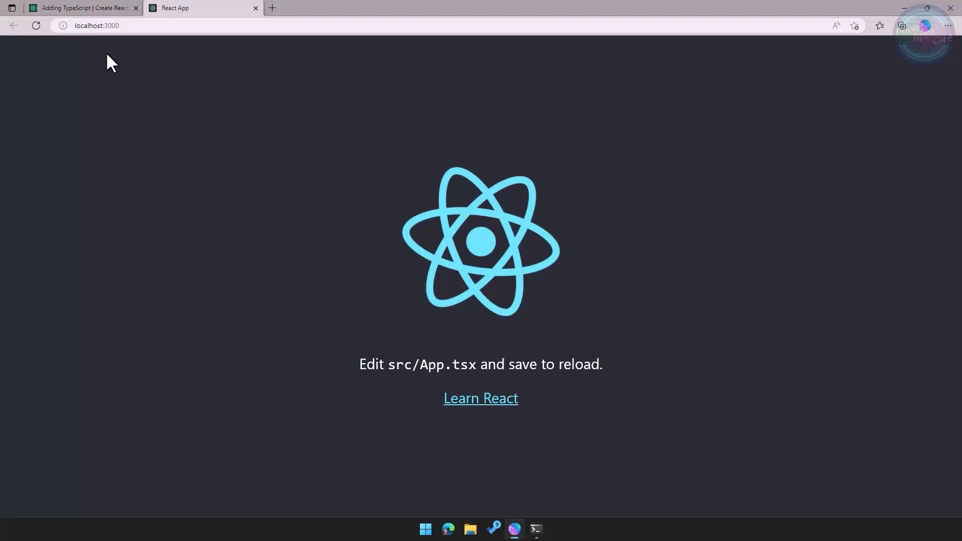
ctrl+scroll(457, 281, up, 4)
ctrl+scroll(457, 281, down, 1)
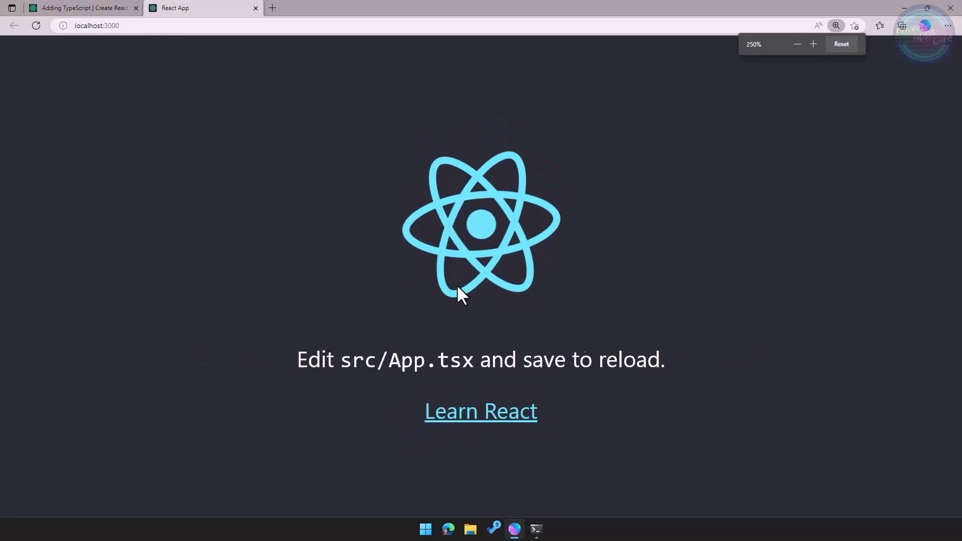
ctrl+scroll(457, 285, down, 4)
ctrl+scroll(456, 311, up, 7)
ctrl+scroll(455, 311, down, 5)
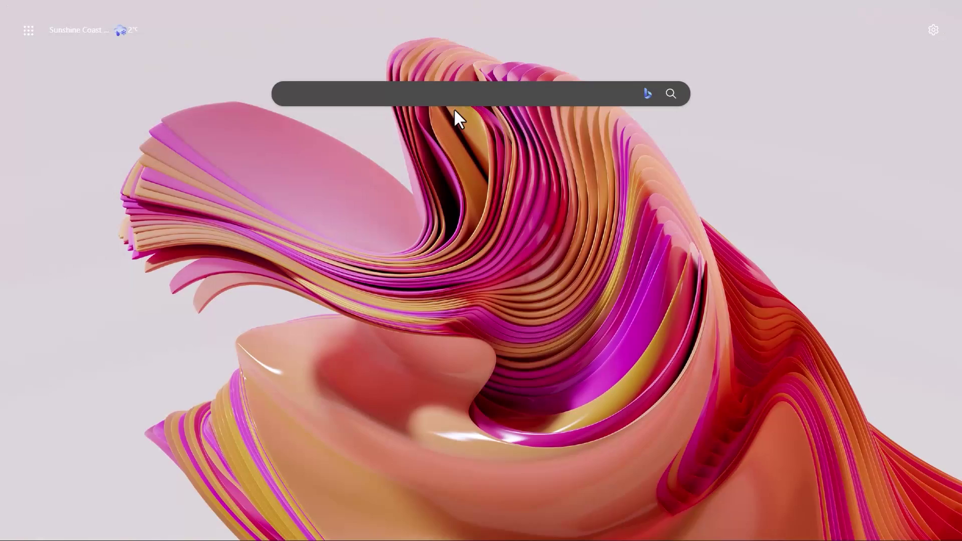
Step: Search Bing for 'microsoft graph client' and open the microsoft-graph-client npm page
click(443, 94)
text(mic)
text(rosof)
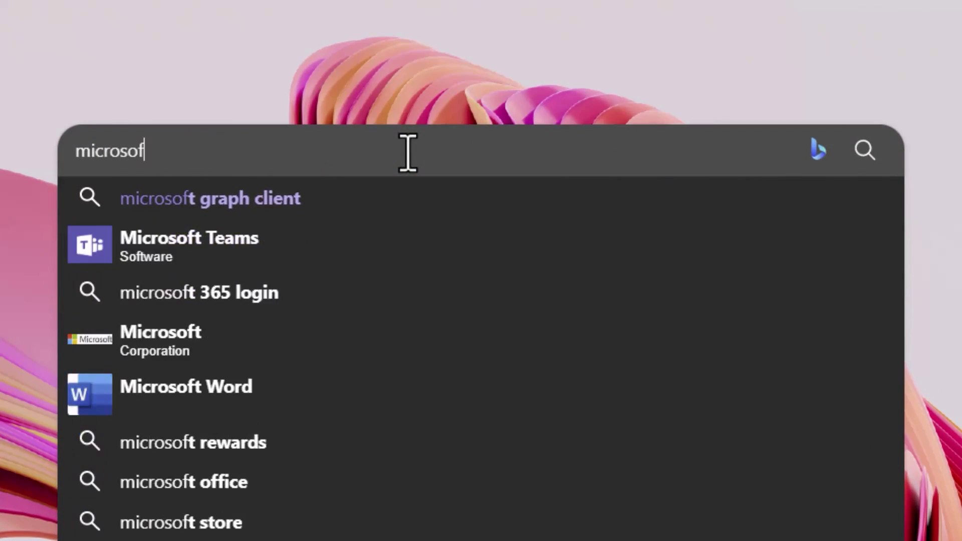
text(t graph cli)
key(Return)
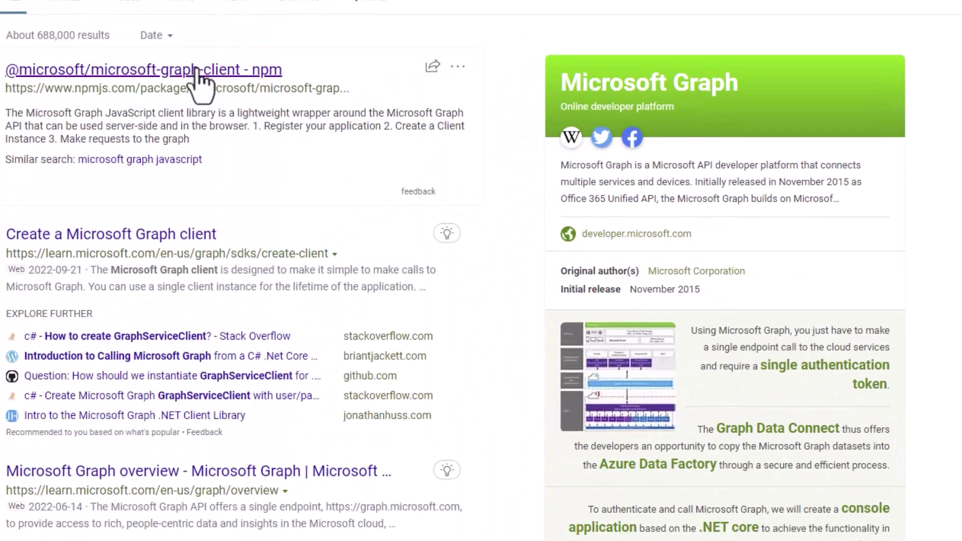
click(199, 89)
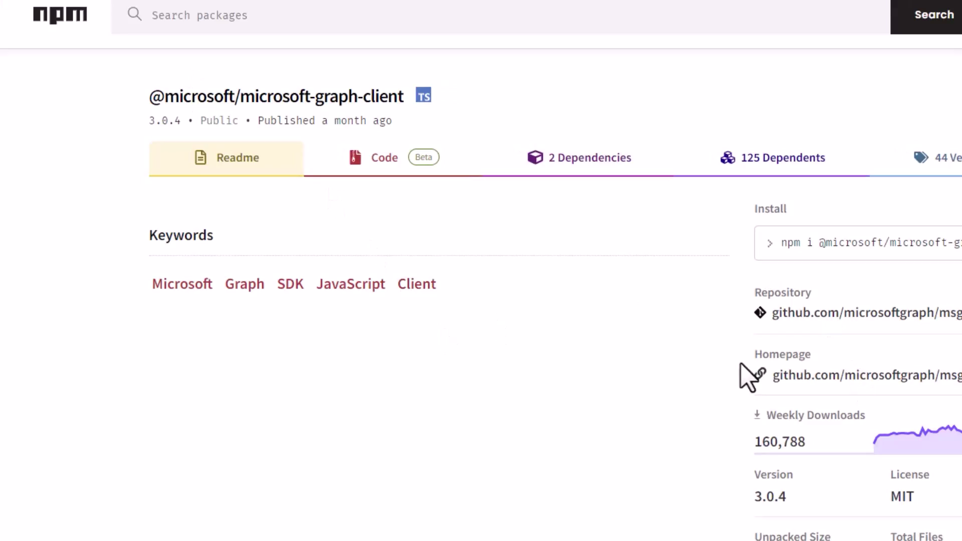
scroll(711, 376, down, 5)
scroll(707, 373, down, 5)
scroll(705, 368, down, 5)
scroll(705, 365, down, 5)
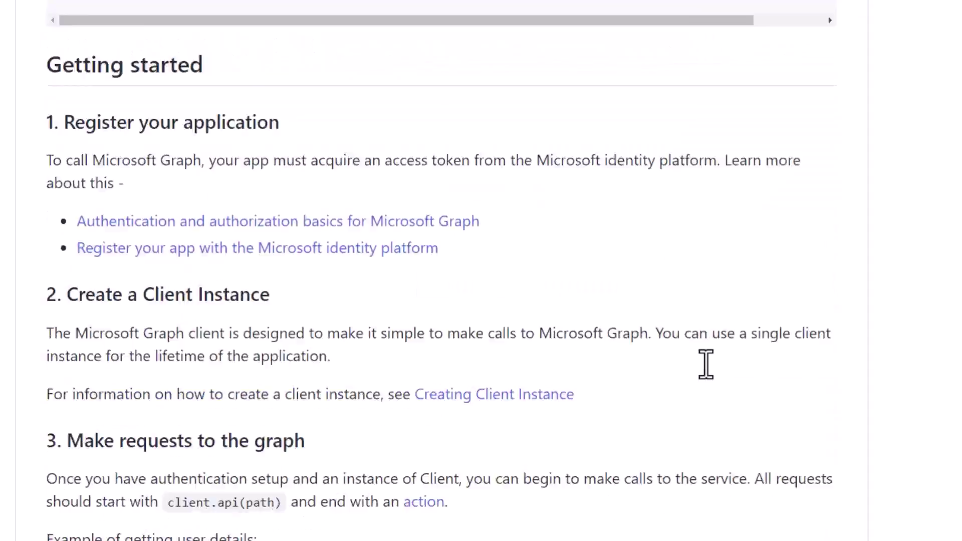
scroll(706, 364, down, 10)
scroll(705, 365, down, 5)
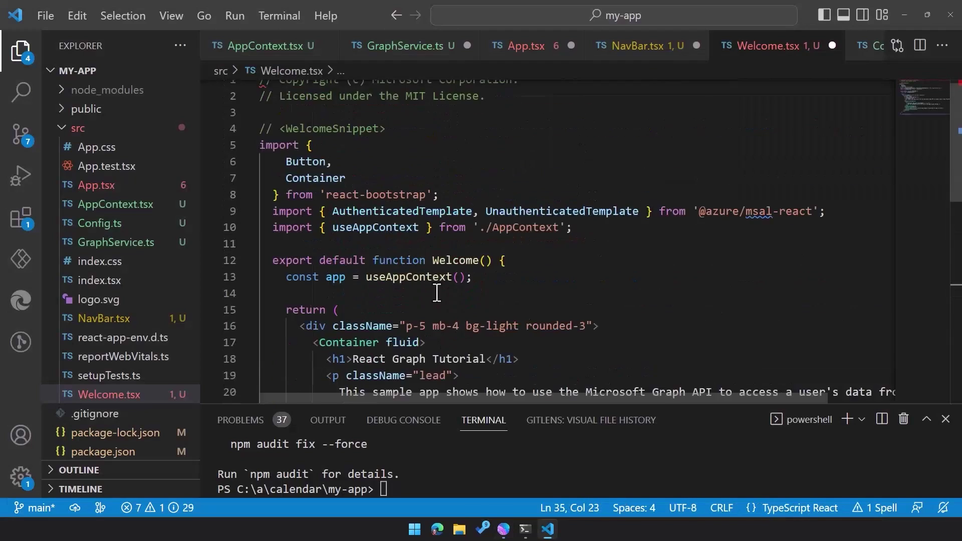
scroll(809, 249, down, 4)
drag(486, 186, 352, 185)
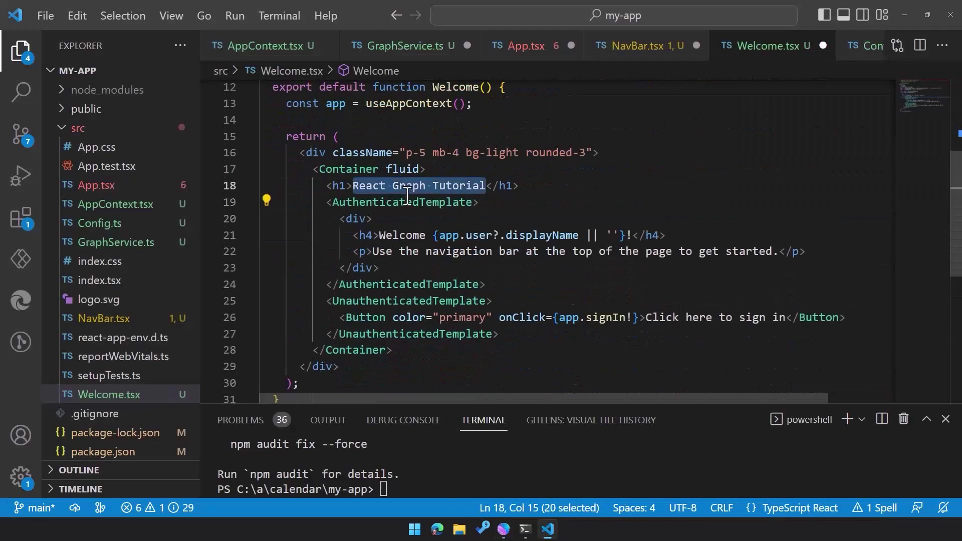
Step: Create the Calendar.tsx page and add Calendar and NewEvent routes in App.tsx
click(113, 186)
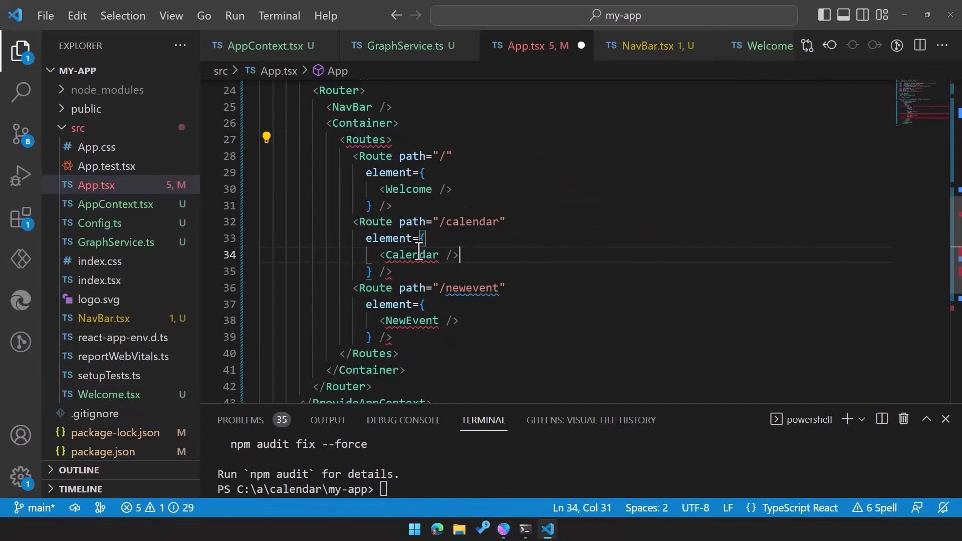
right_click(91, 133)
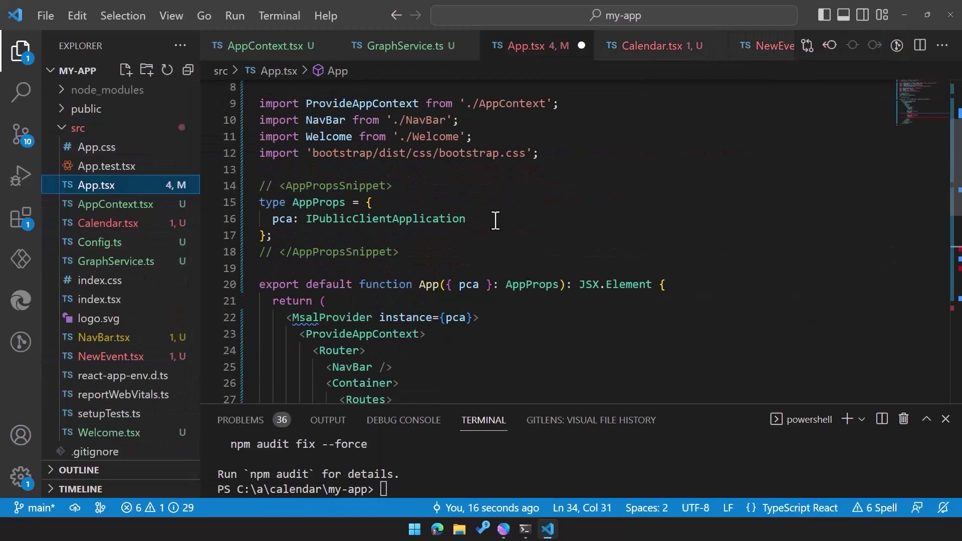
text(export default function Calendar(){)
key(Return)
text(return <>Calendar Page)
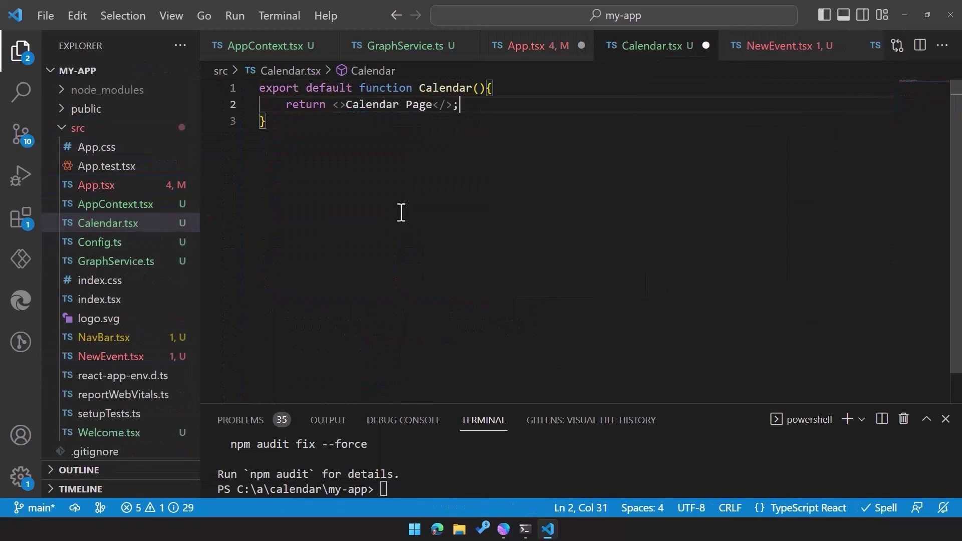
click(120, 225)
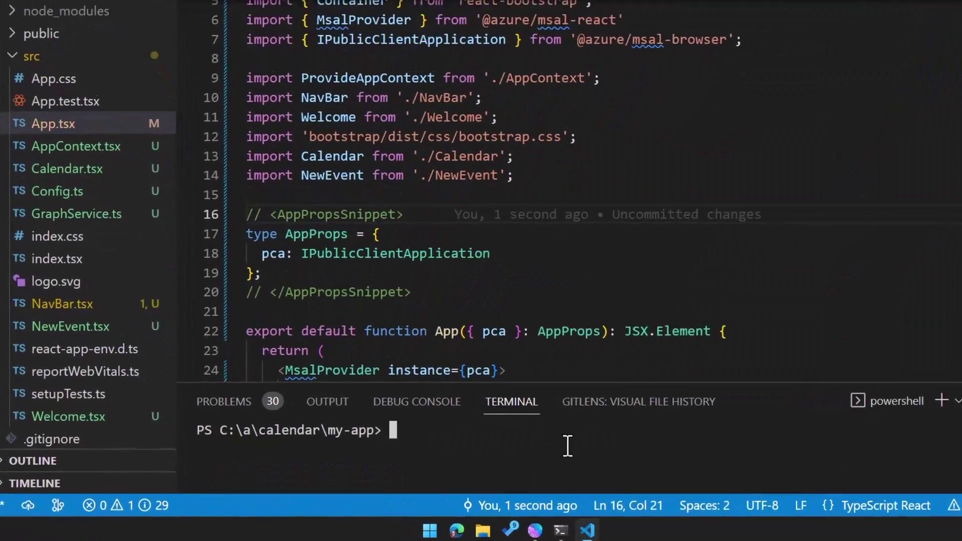
text(np)
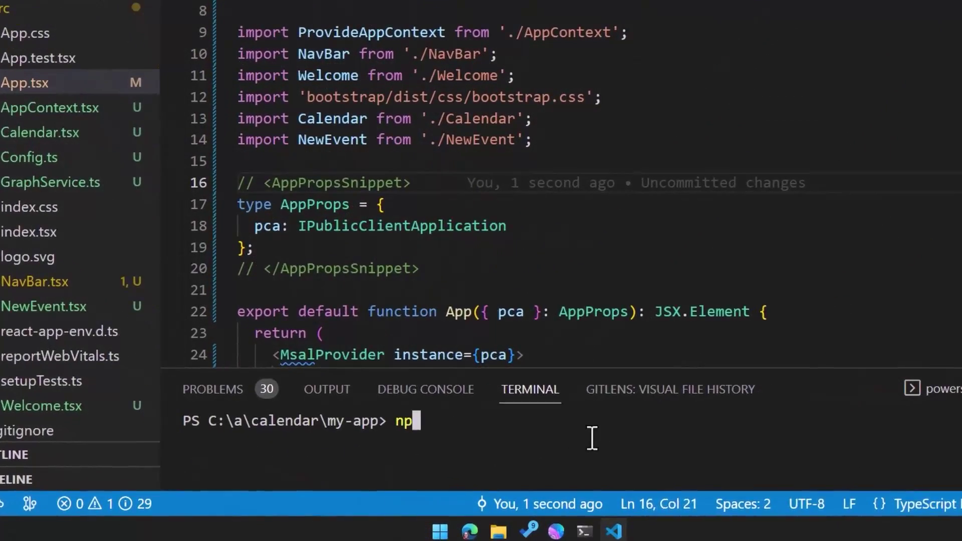
text(m start )
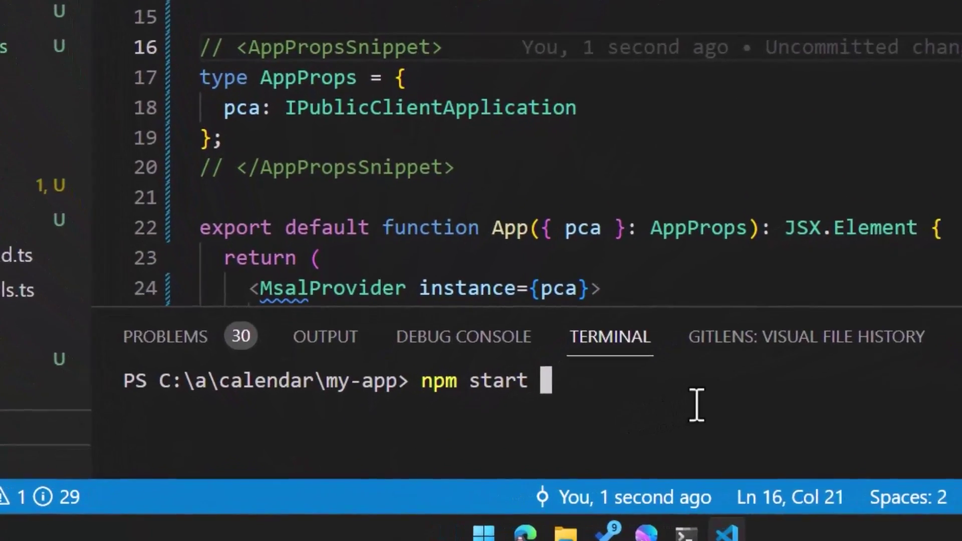
text(watch)
Step: Run npm start, pass the MSAL instance in index.tsx, and remove the failing test render
key(Return)
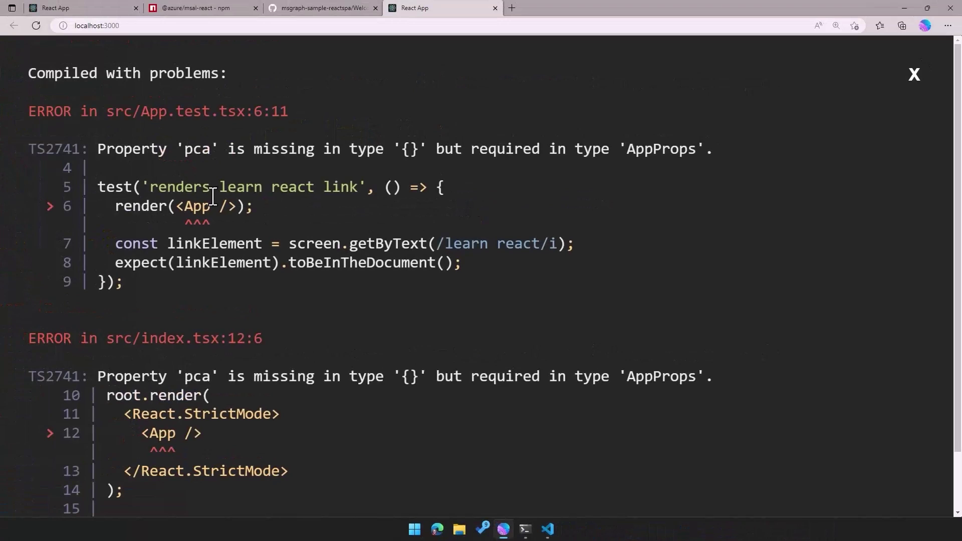
scroll(299, 352, down, 2)
scroll(300, 351, up, 2)
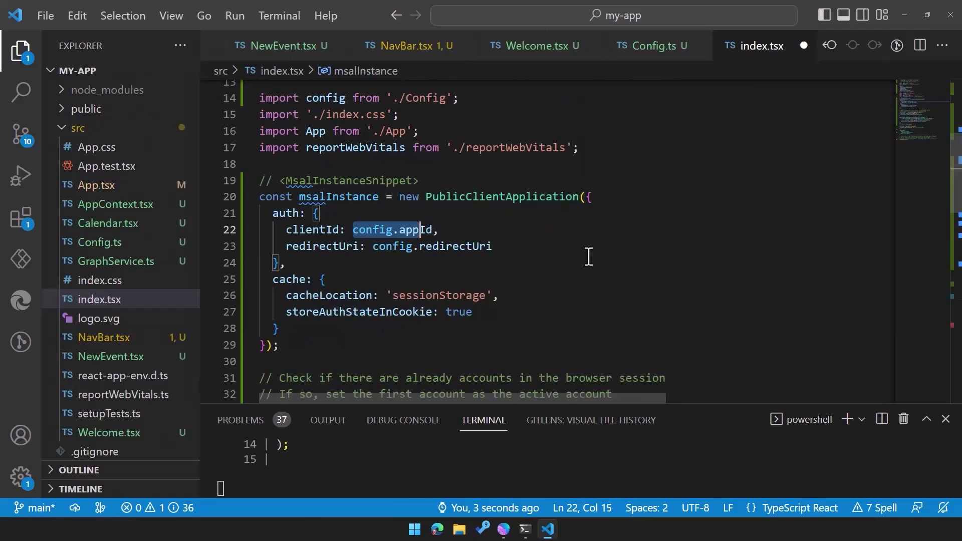
scroll(300, 319, down, 3)
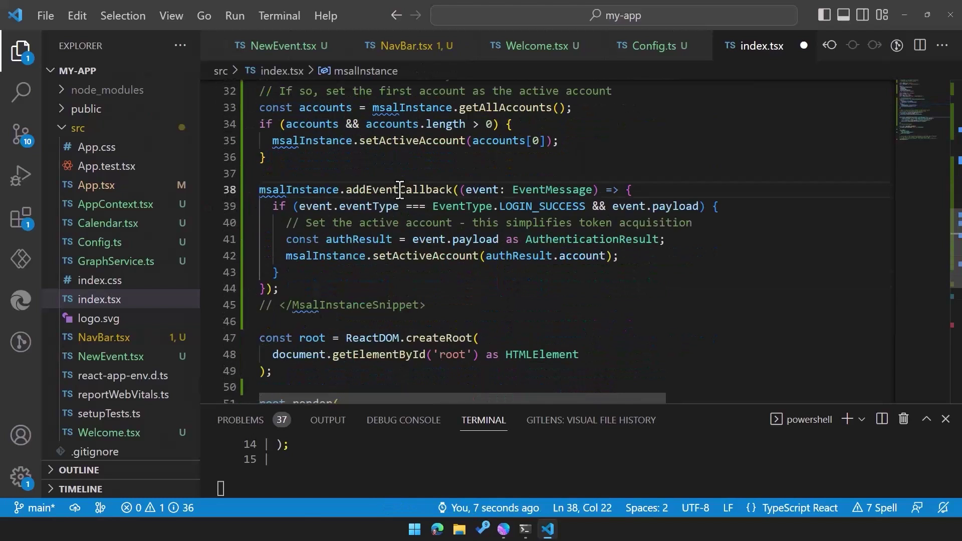
scroll(460, 189, down, 4)
click(449, 311)
key(ctrl+s)
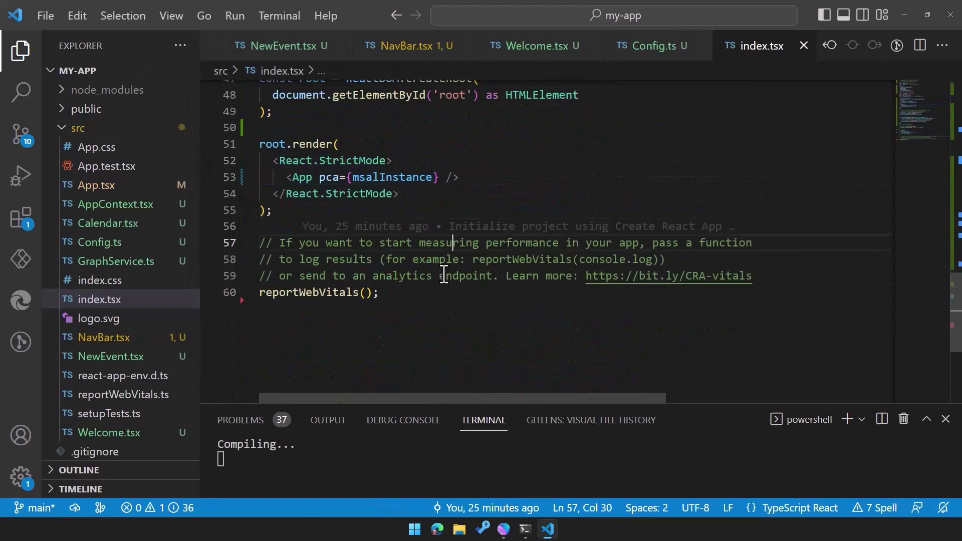
key(alt+Tab)
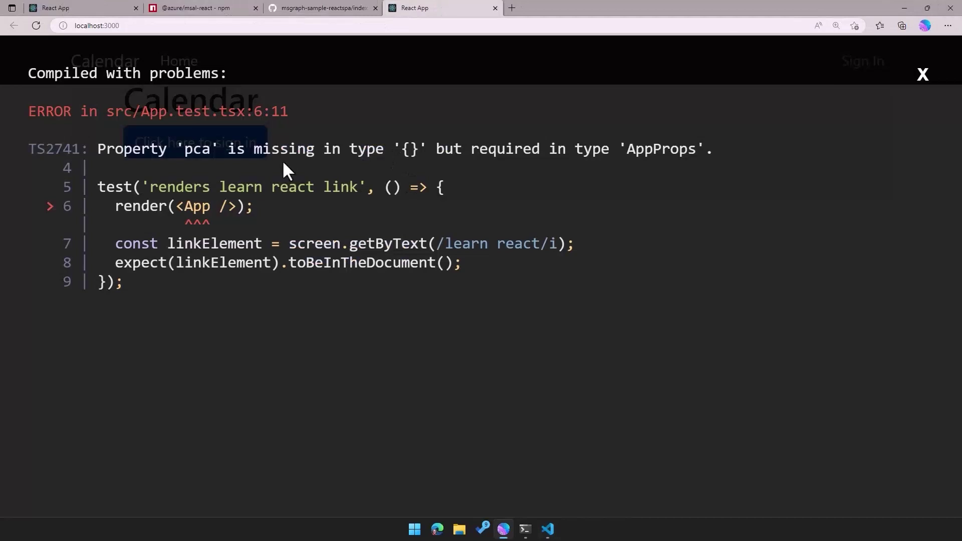
key(Delete)
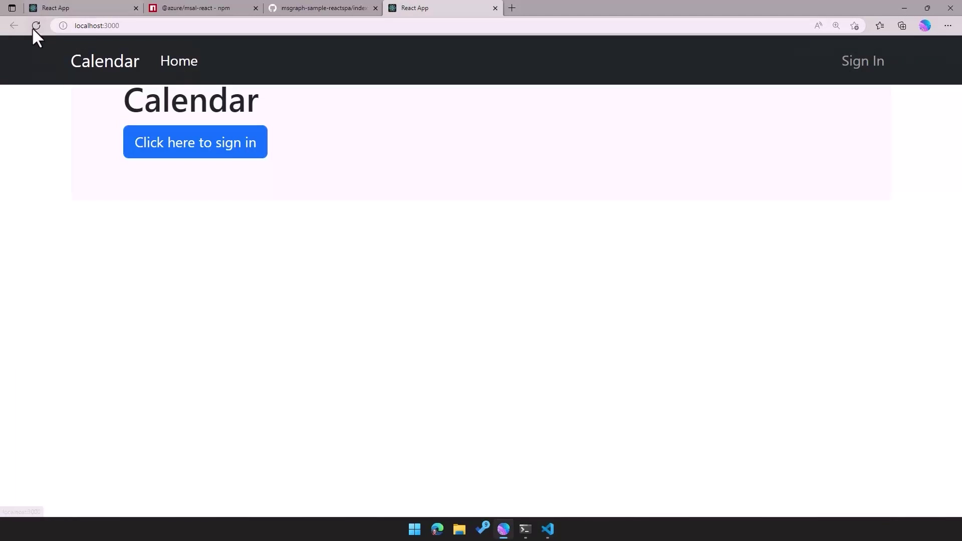
Step: Try signing in to the calendar app and capture the AADSTS700016 error
click(204, 145)
click(274, 119)
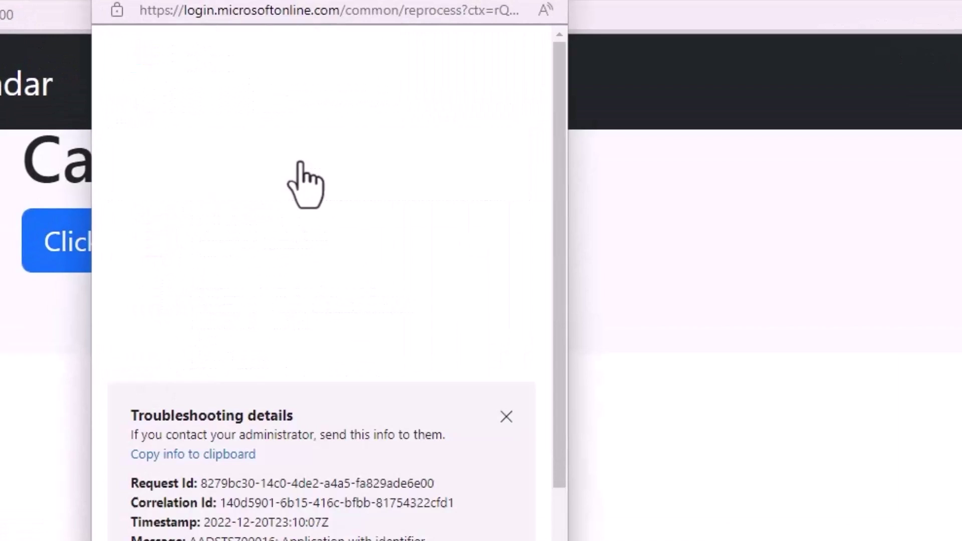
drag(131, 203, 267, 223)
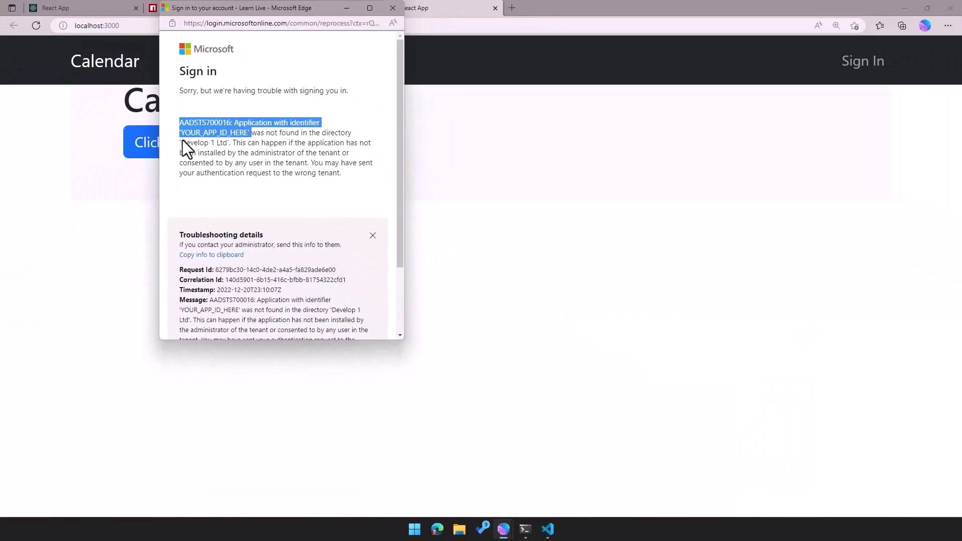
Step: Register Calendar-App in Azure for organizational and personal Microsoft accounts
click(236, 115)
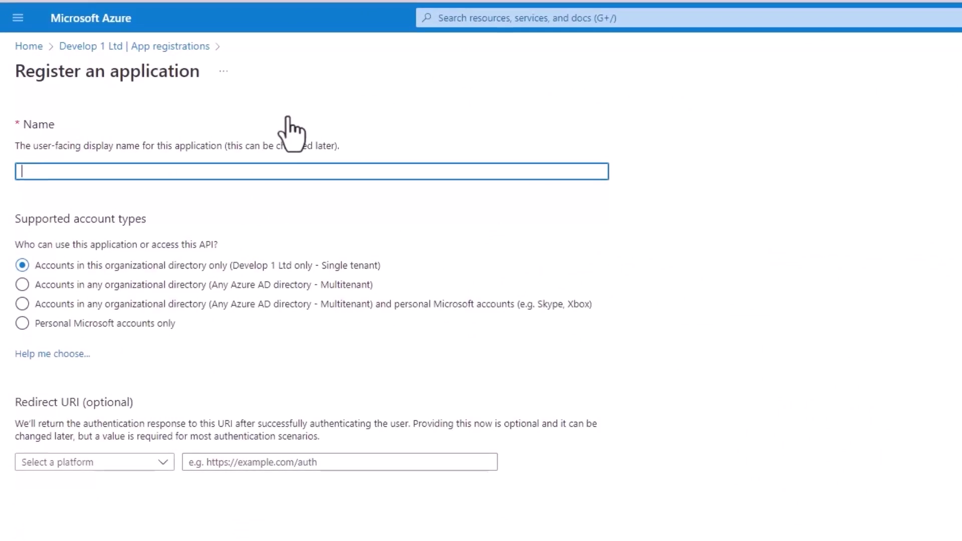
text(Calendar-App)
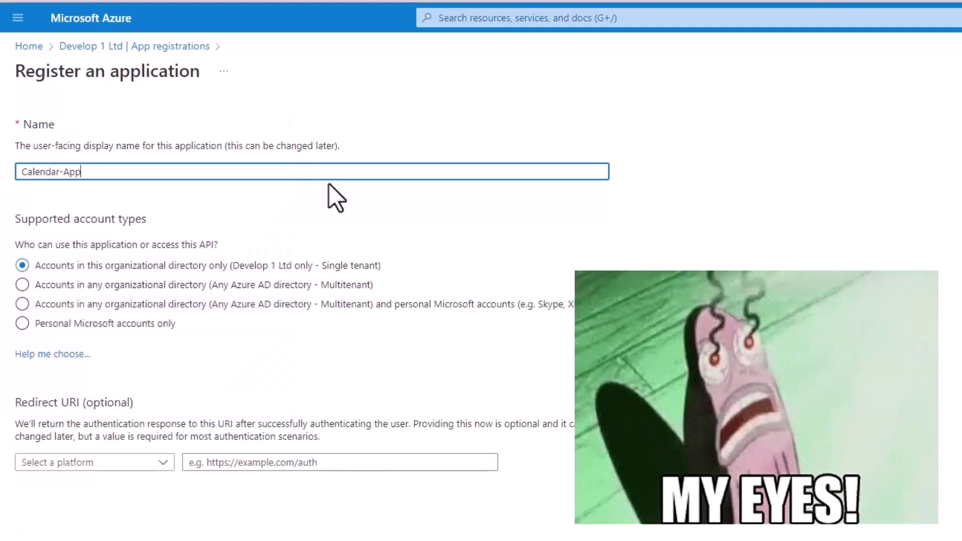
click(219, 306)
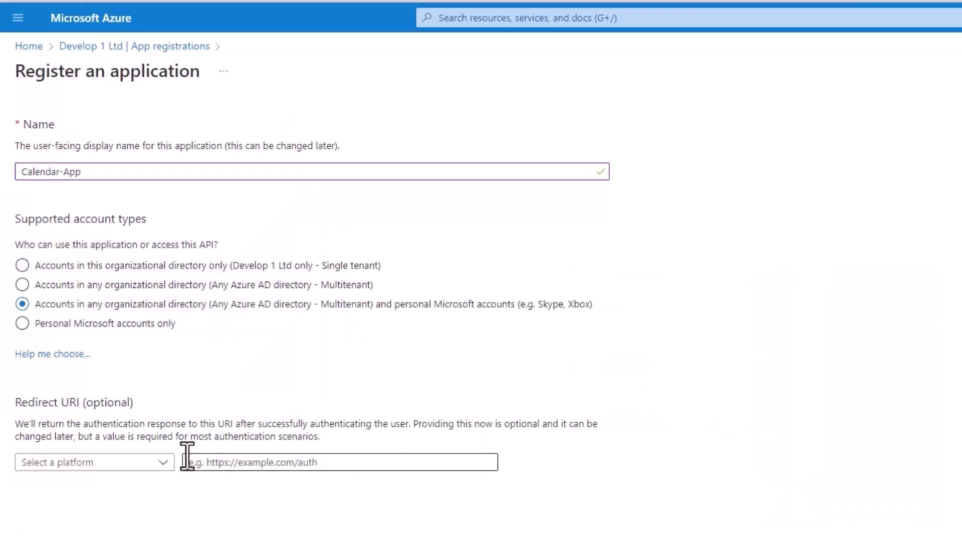
click(165, 462)
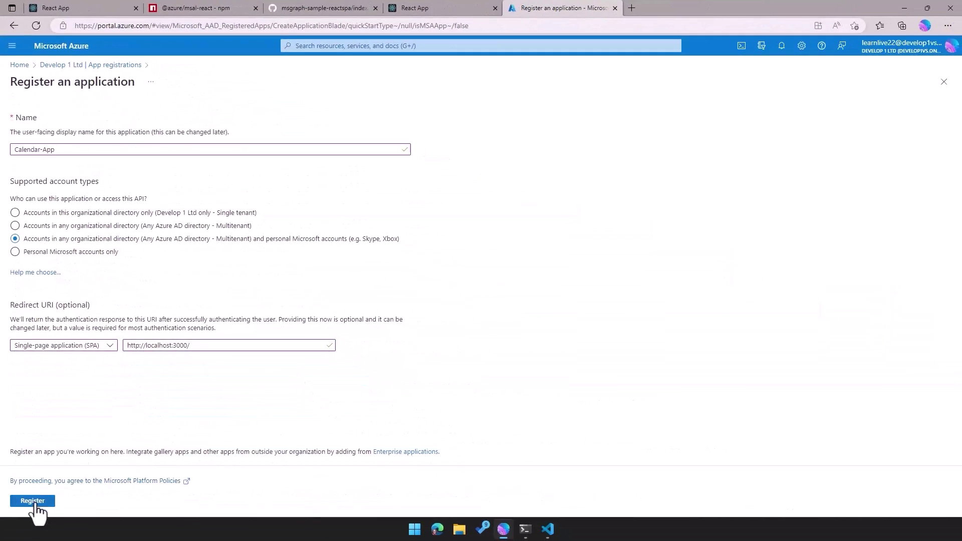
click(33, 518)
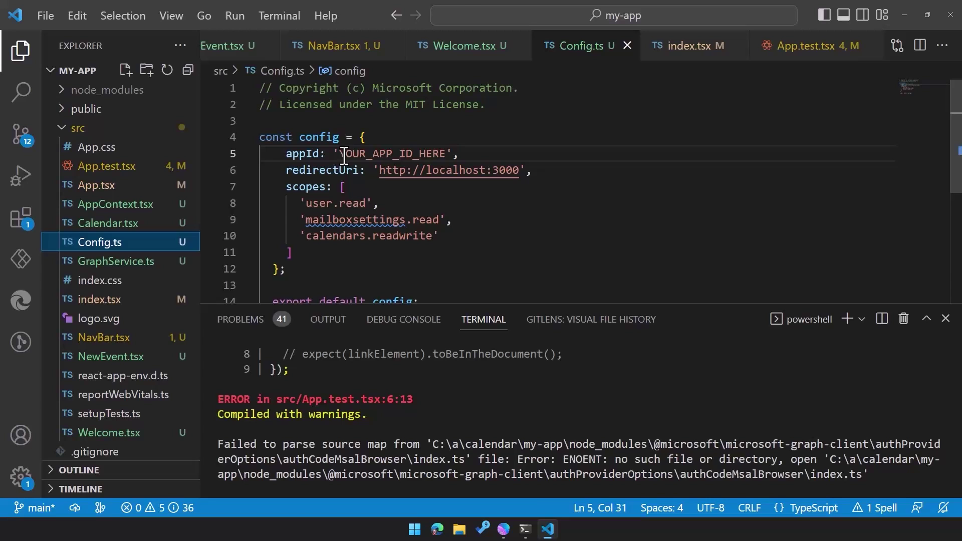
Step: Paste the Calendar-App client ID into Config.ts, sign in, and accept the permissions
key(ctrl+v)
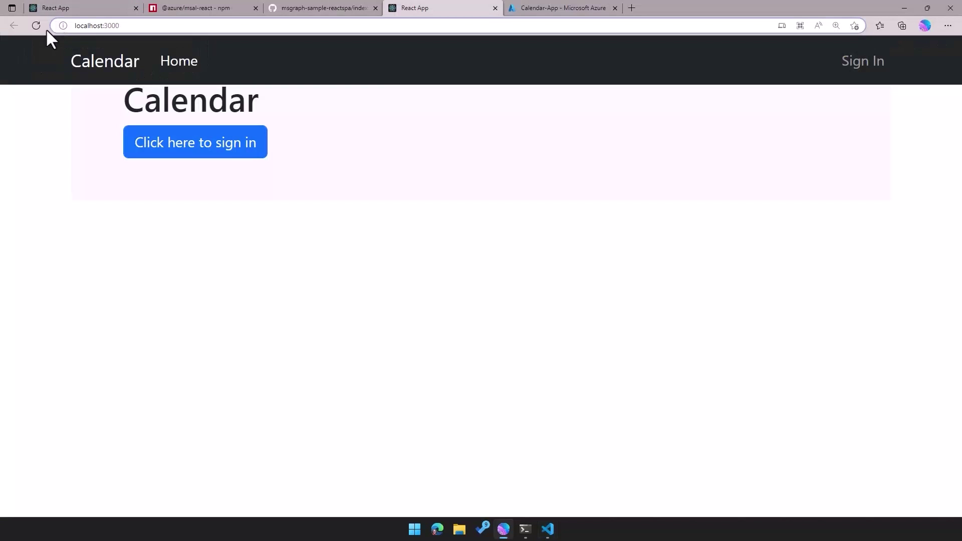
click(200, 149)
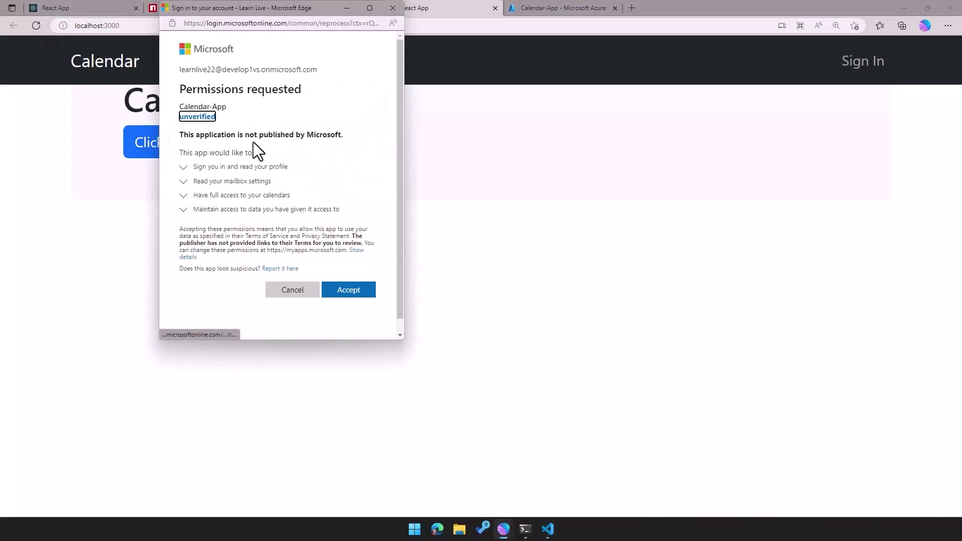
click(351, 289)
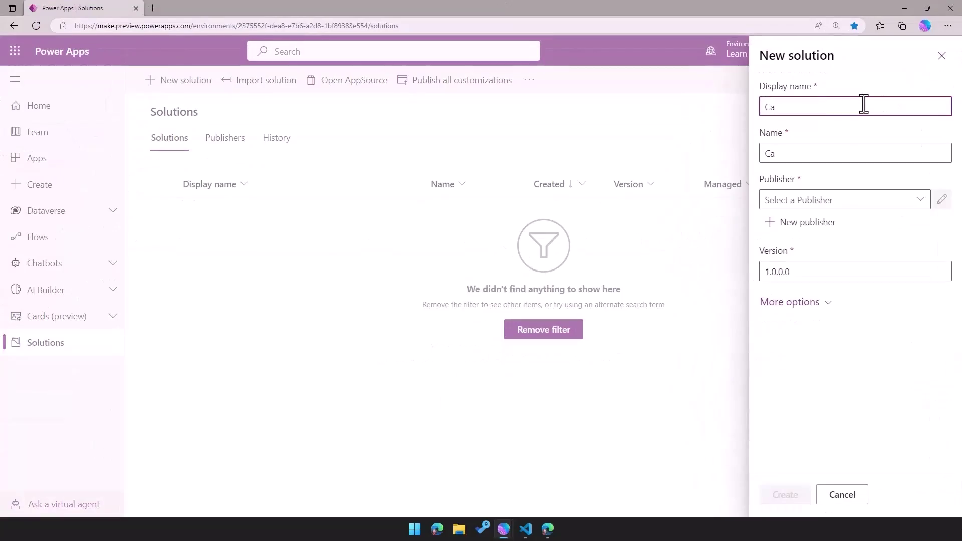
Step: Create and save a Calendar App publisher with prefix cal
click(808, 222)
text(Calendar App)
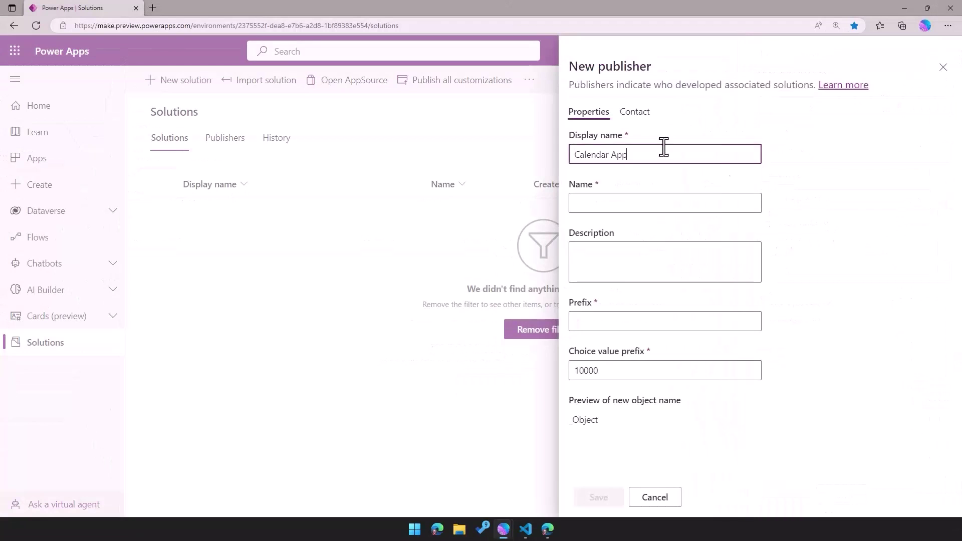
click(643, 203)
text(CalendarApp)
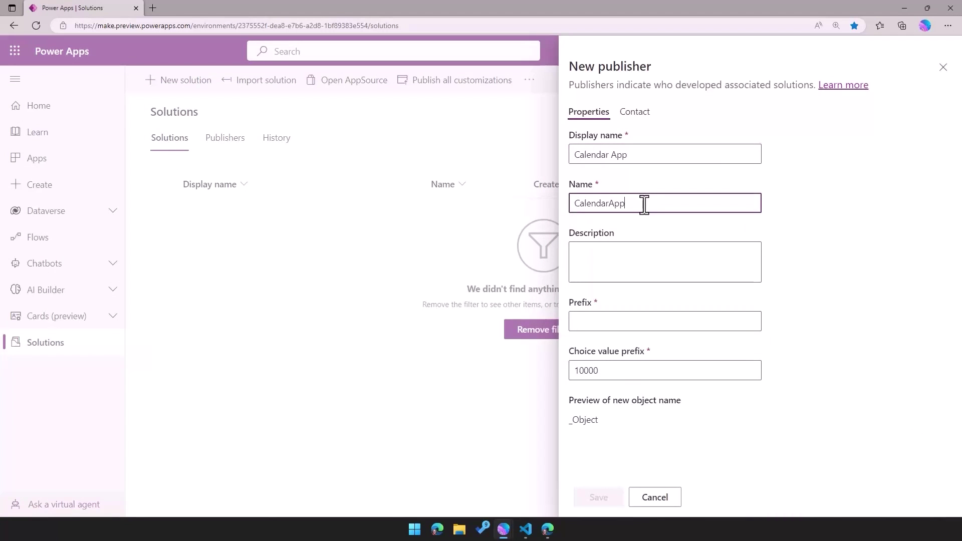
key(Return)
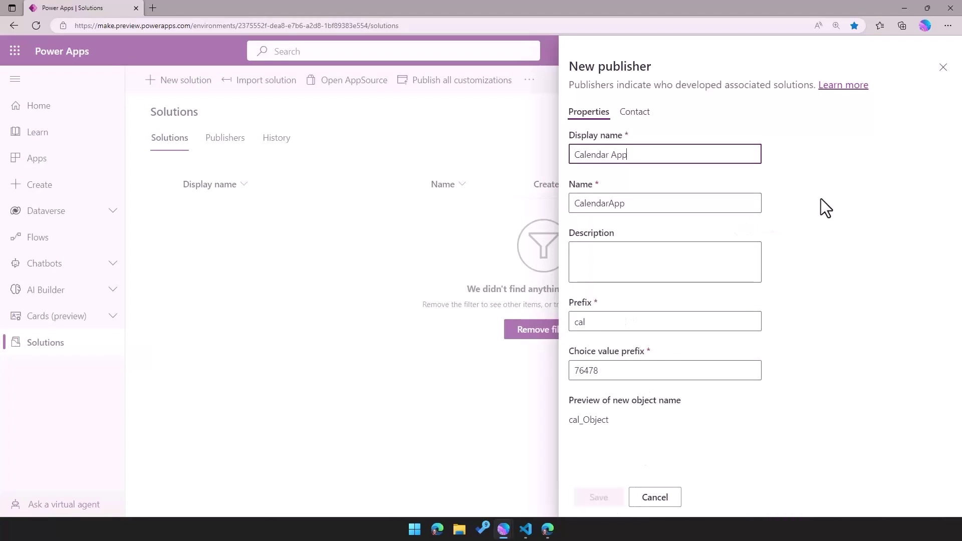
click(655, 498)
Step: Create the Calendar App solution under that publisher and start a blank canvas app
click(919, 208)
click(819, 424)
click(786, 495)
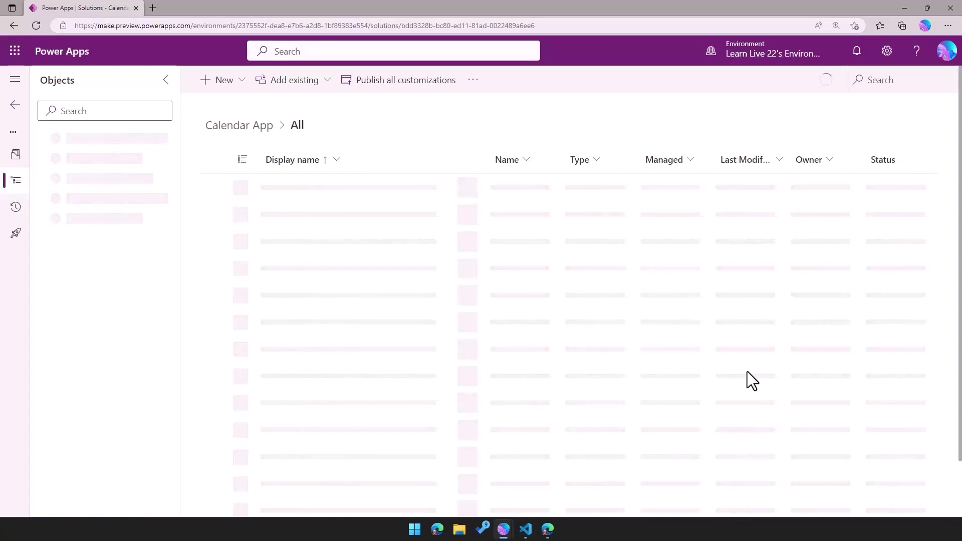
click(224, 80)
click(338, 105)
text(Cale)
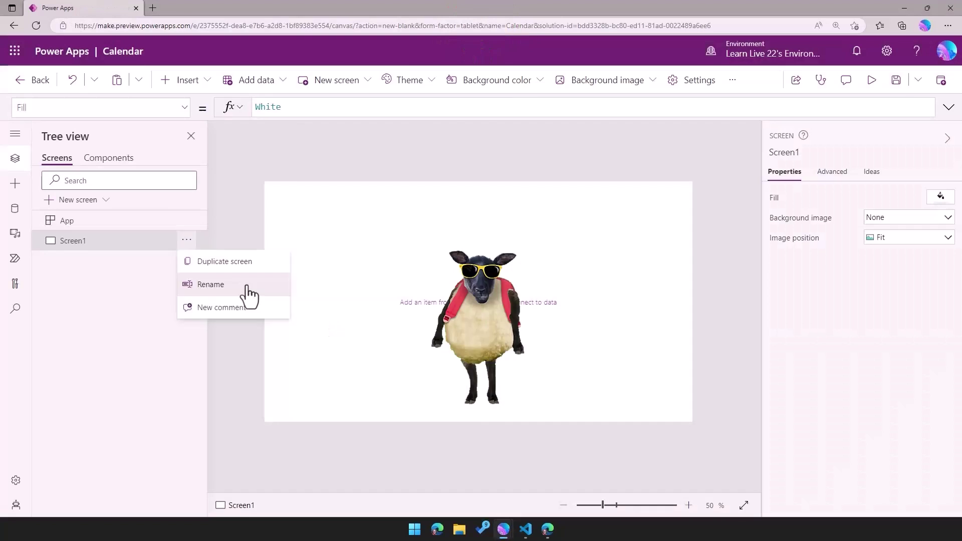
Step: Rename the first screen scrHome and add blank screens scrCalendar and scrNewEvent
click(247, 281)
text(scrHome)
click(76, 200)
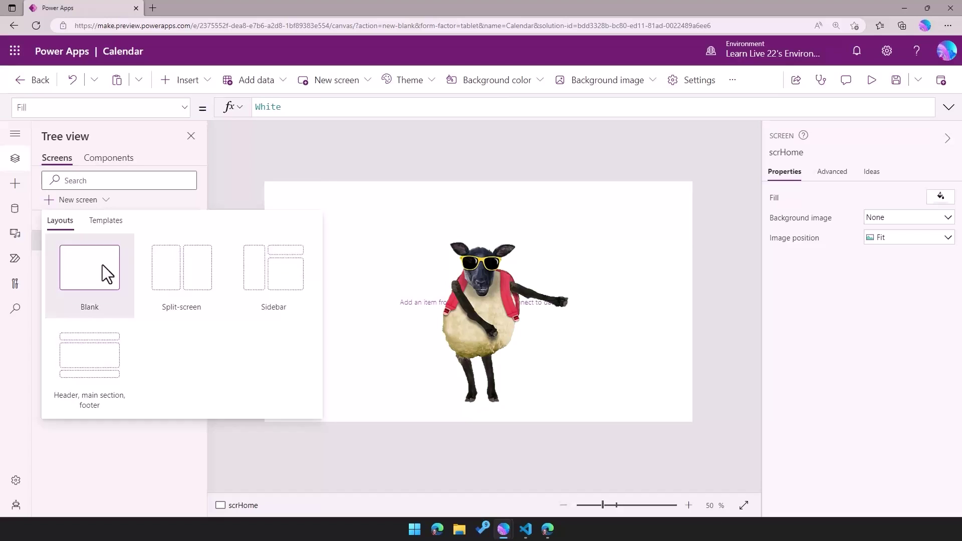
click(102, 265)
click(186, 260)
click(237, 349)
text(scrCalendar)
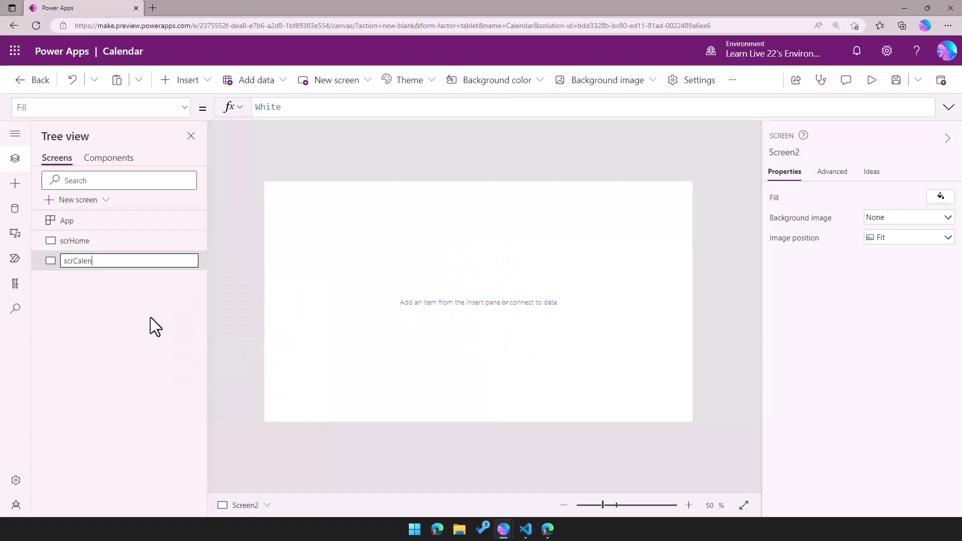
click(75, 200)
click(100, 280)
click(187, 280)
click(248, 368)
text(scrNewEvent)
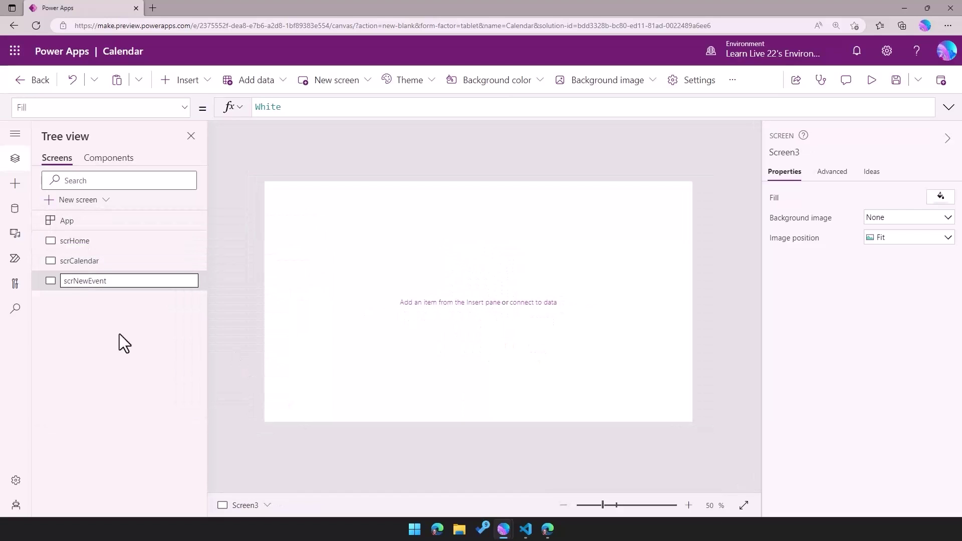
key(Return)
Step: Add a label to scrHome with the formula $"Welcome, {User().FullName}"
click(76, 240)
click(15, 184)
click(75, 210)
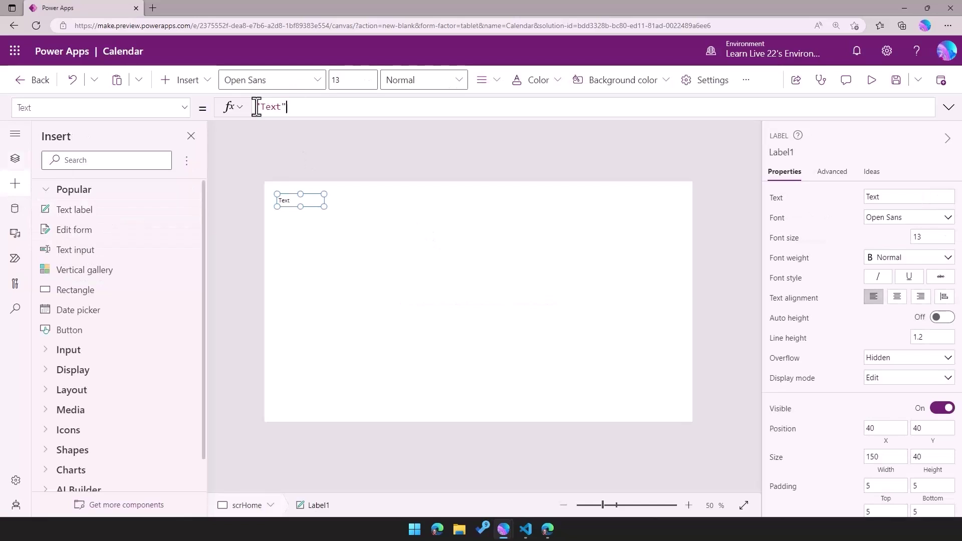
key(ctrl+a)
text($")
text(Welcome,)
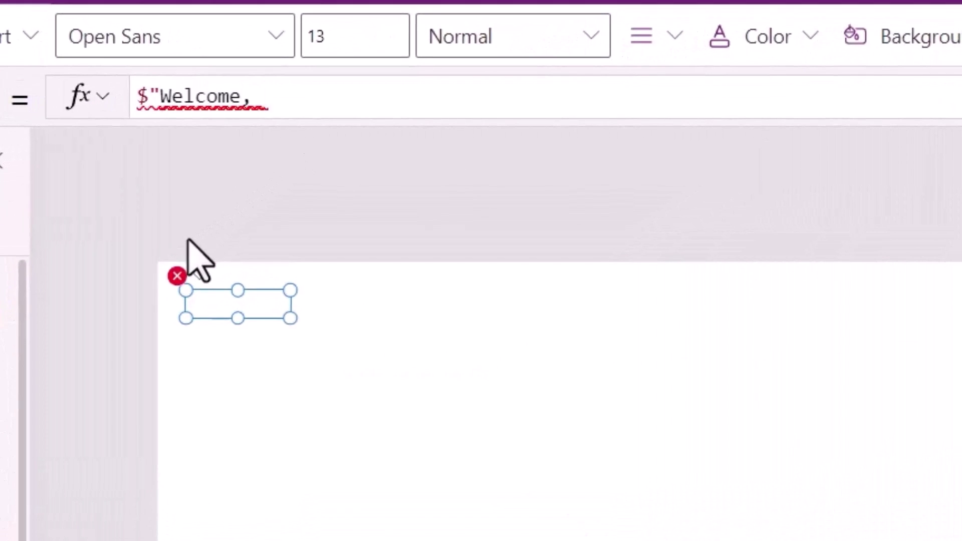
text( {User().)
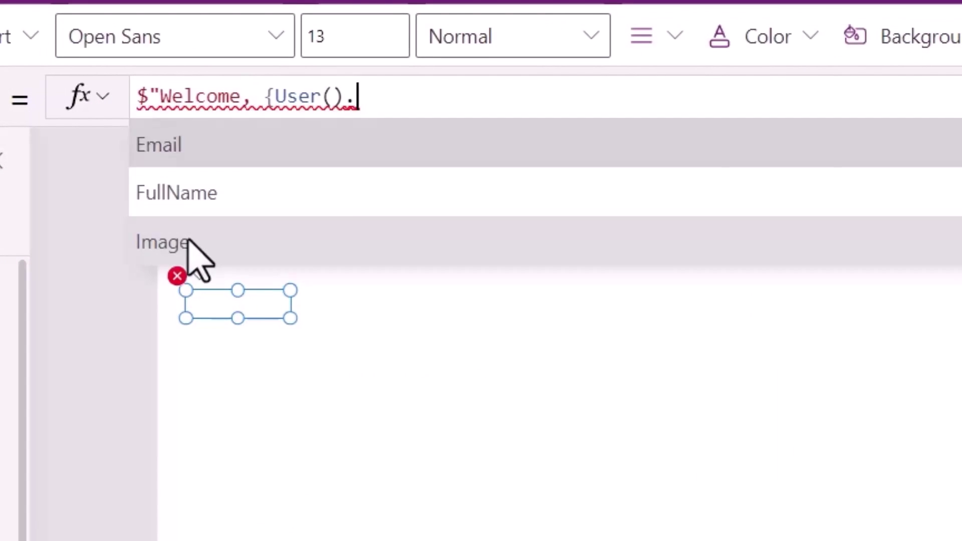
text(FullName}")
click(418, 371)
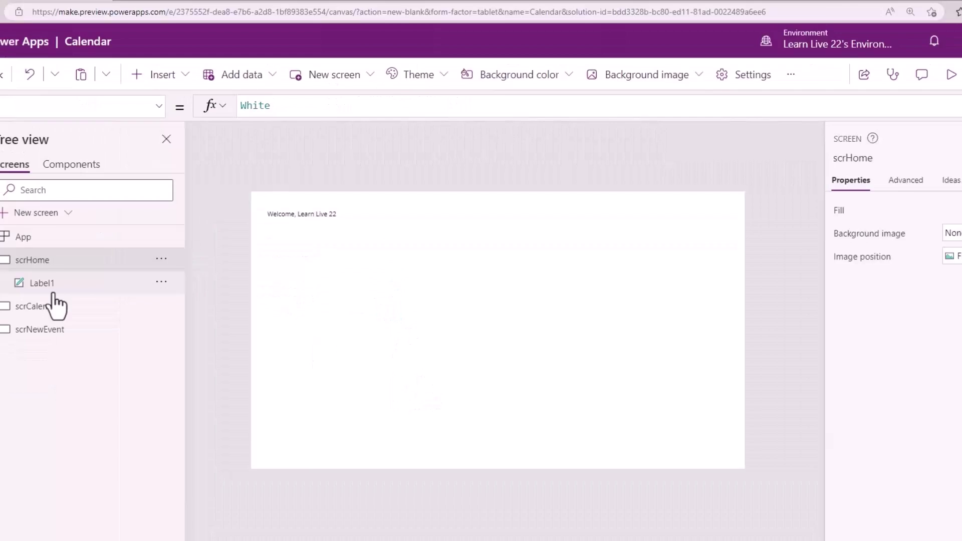
Step: Preview the app with F5 to check the welcome greeting, then close the preview
key(F5)
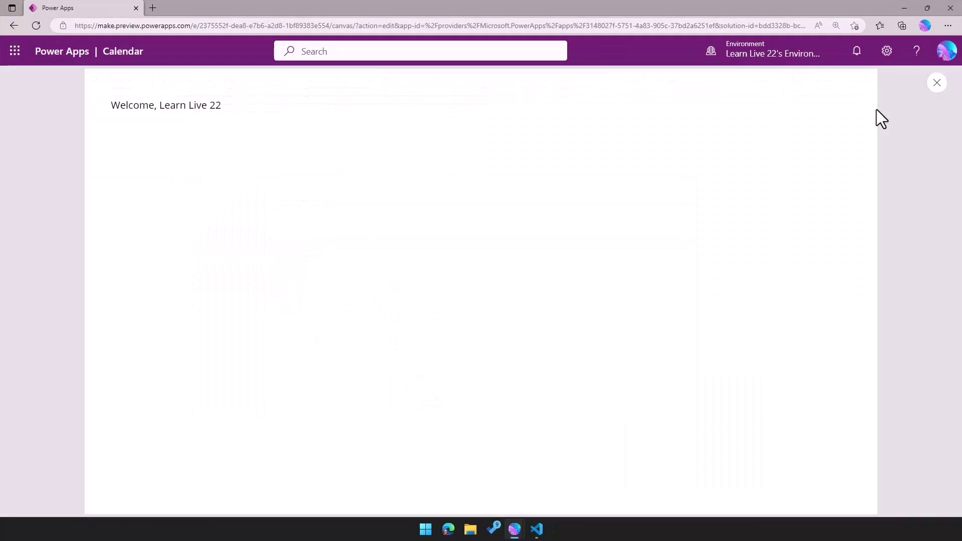
click(946, 50)
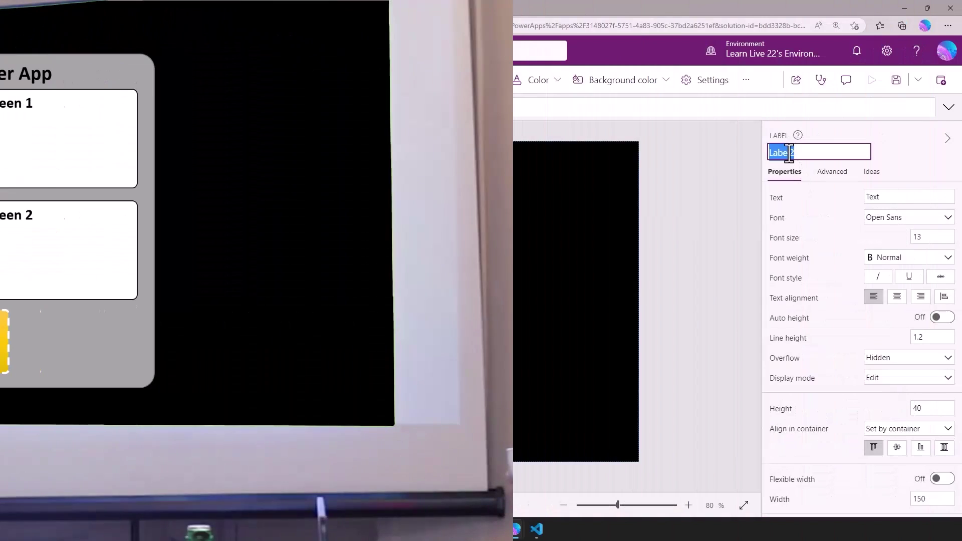
text(lblBrandName)
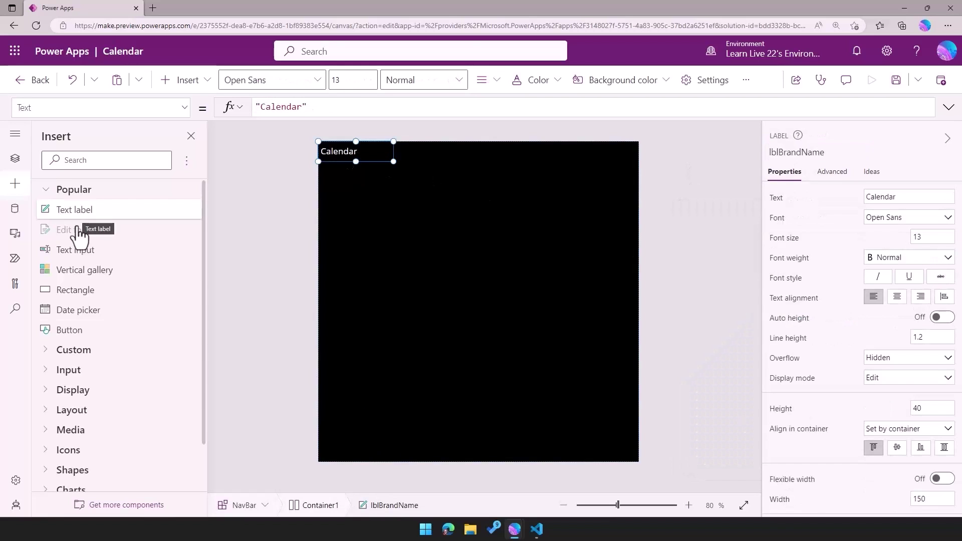
Step: Add a Home button to the NavBar and define the Theme record of font sizes and header colors
click(829, 174)
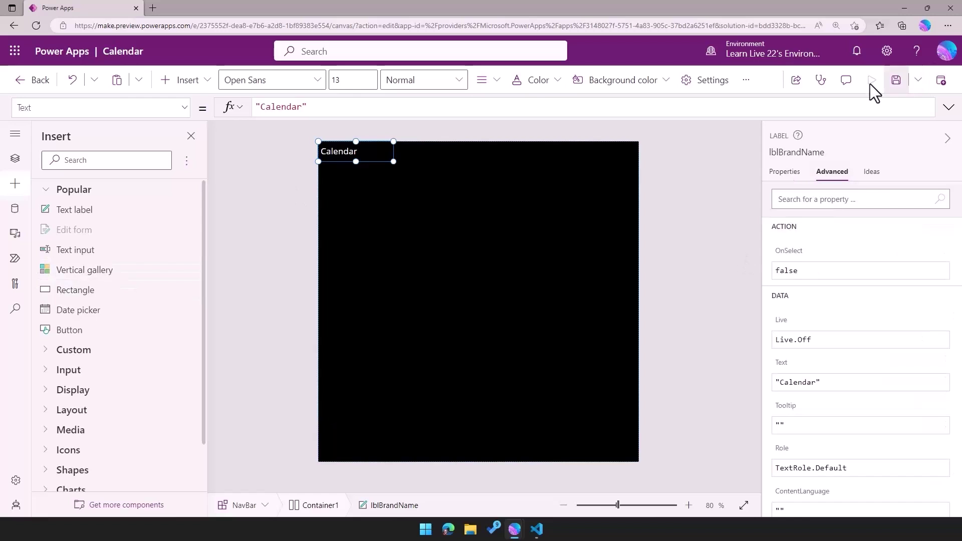
click(99, 334)
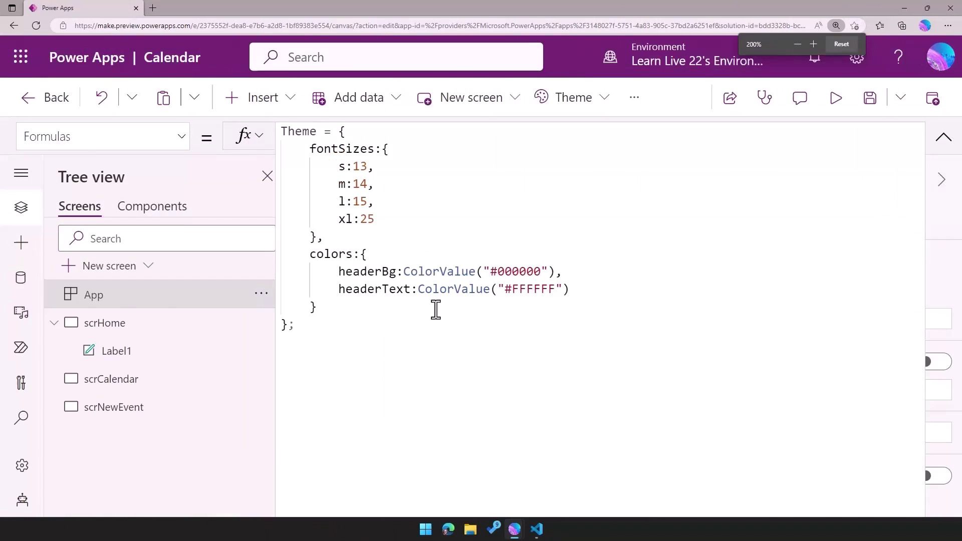
key(ctrl+minus)
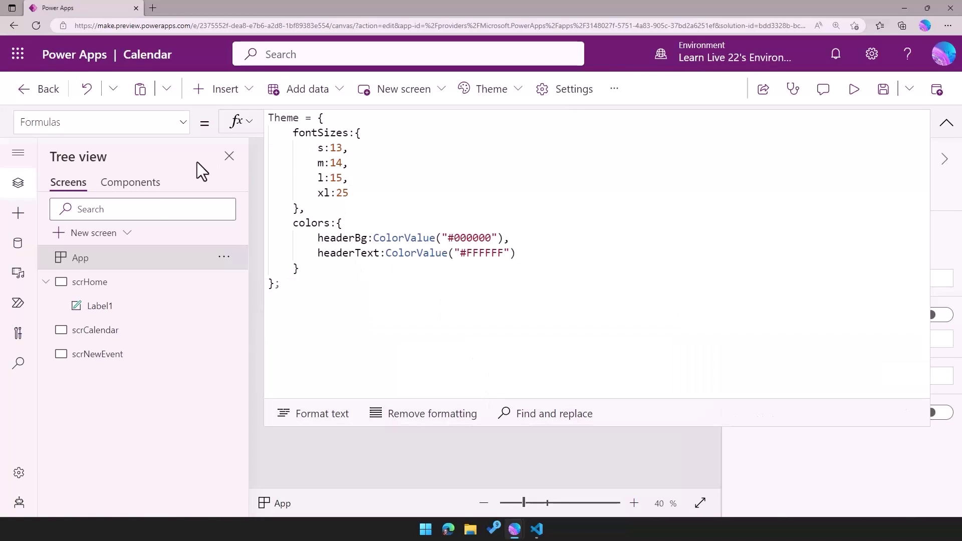
click(103, 187)
Step: Fill the container with Theme.colors.headerBg and add a Color-type BackgroundColor property
click(947, 126)
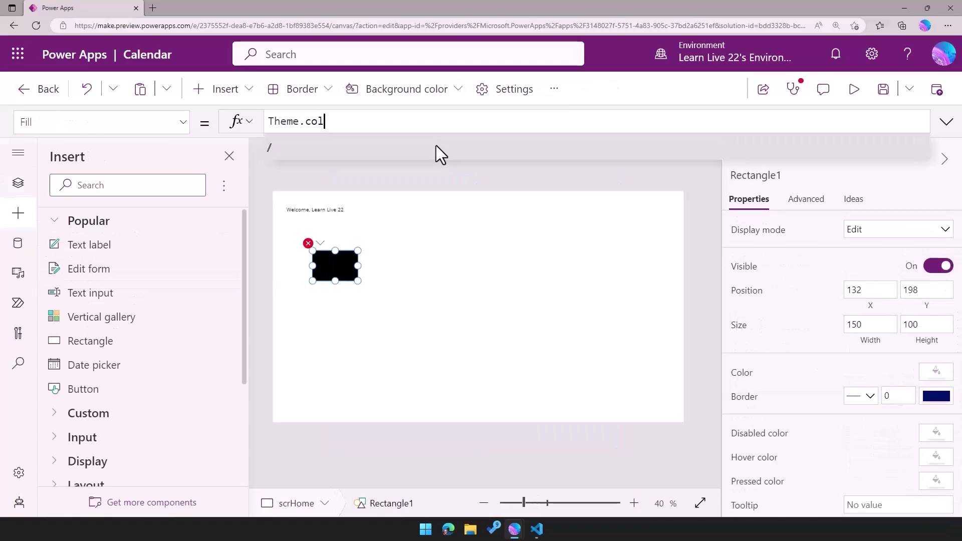
text(lors.)
click(440, 149)
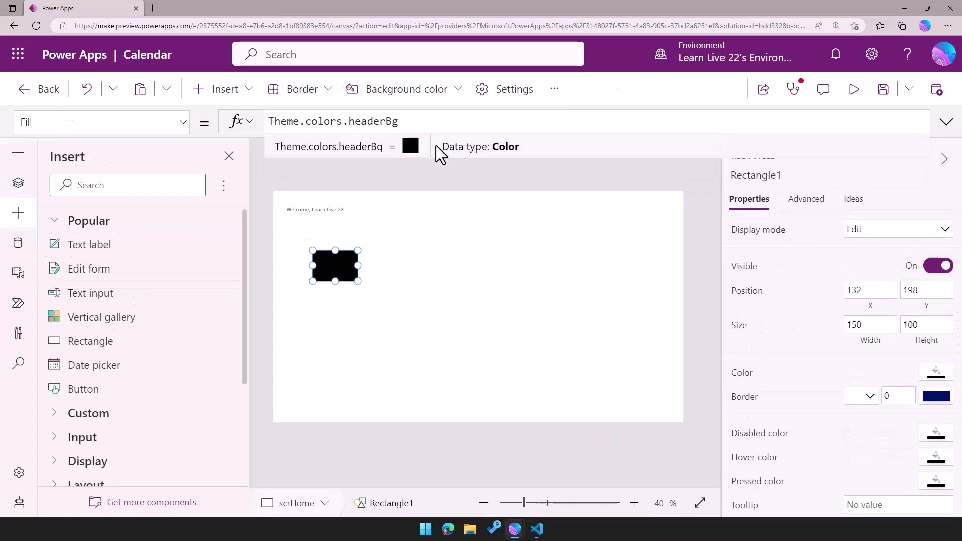
click(806, 199)
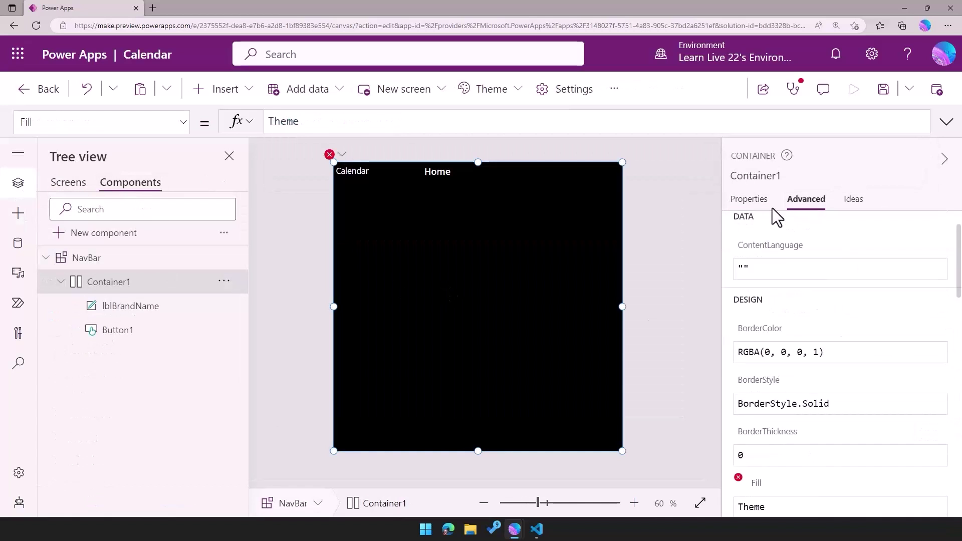
click(789, 409)
text(BackgroundColor)
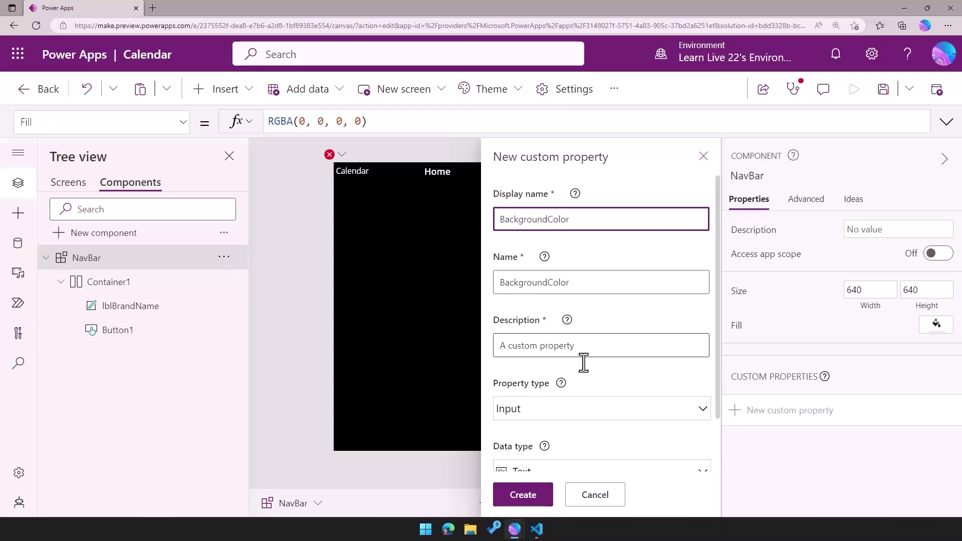
scroll(581, 363, down, 1)
click(573, 409)
click(526, 365)
click(523, 494)
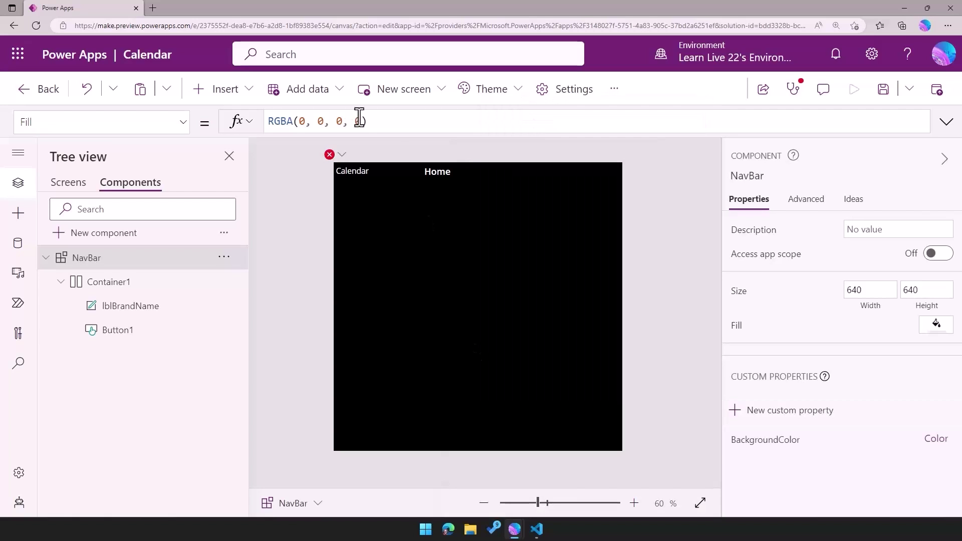
Step: Bind the NavBar container's fill to the BackgroundColor property
click(109, 281)
click(130, 305)
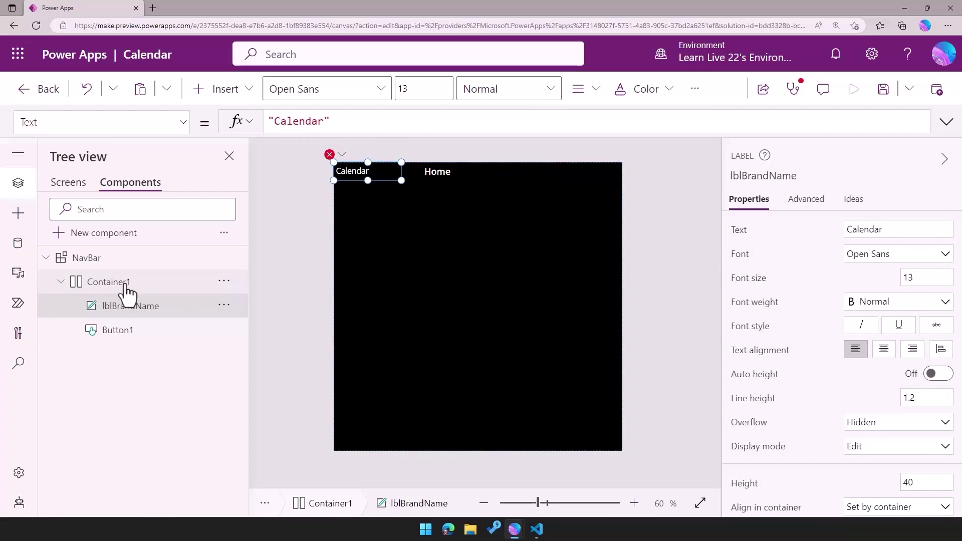
click(120, 282)
scroll(751, 455, down, 2)
click(936, 429)
click(245, 124)
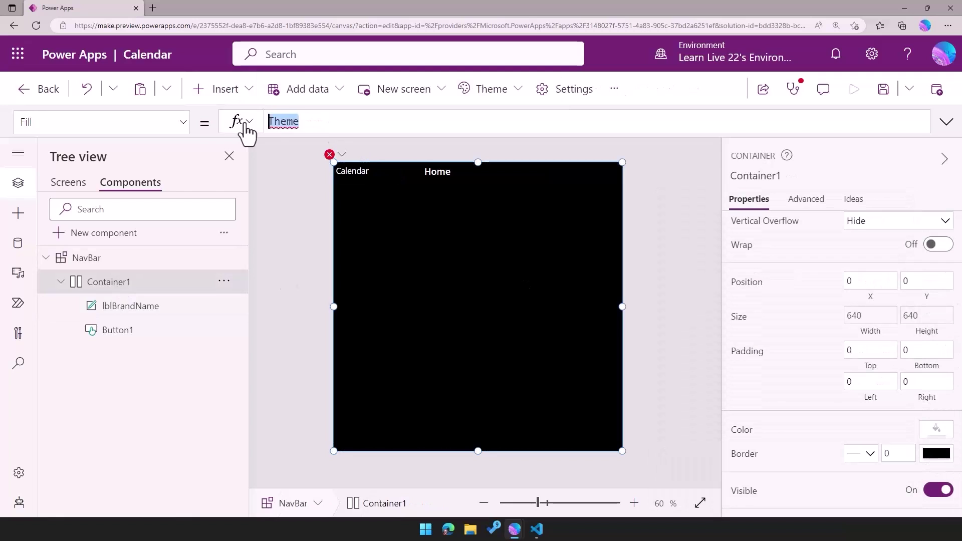
key(Tab)
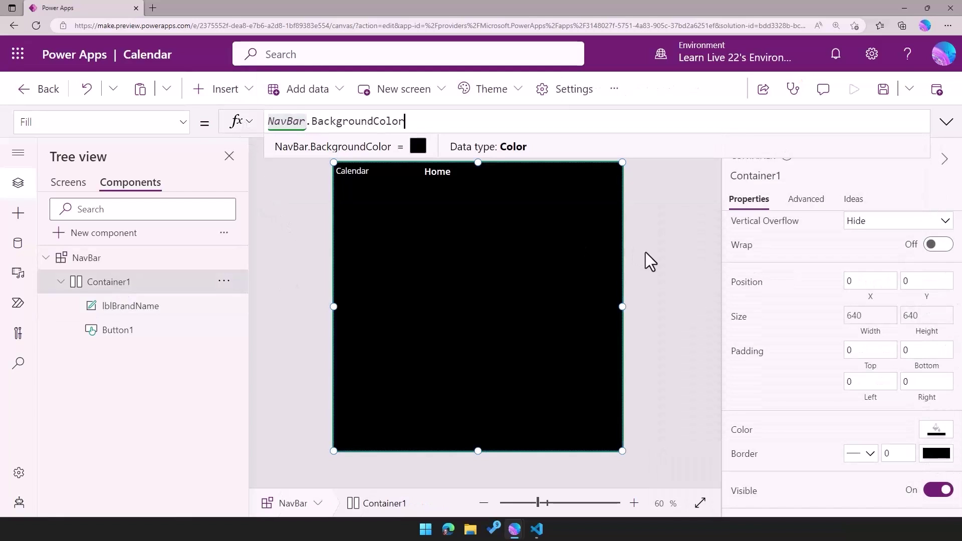
Step: Add a Color-type TextColor custom property to the NavBar component
click(676, 316)
click(782, 410)
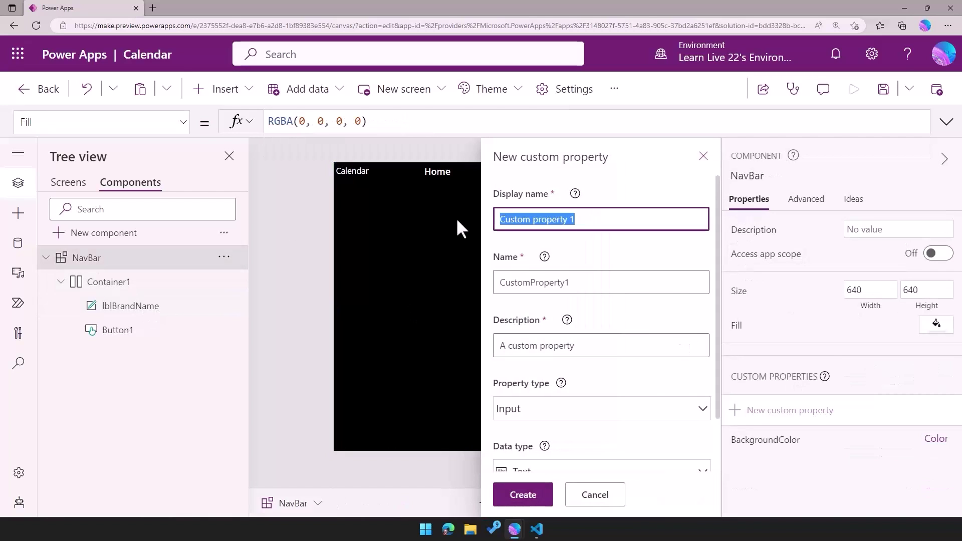
text(TextColor)
scroll(571, 428, down, 1)
click(571, 410)
click(524, 495)
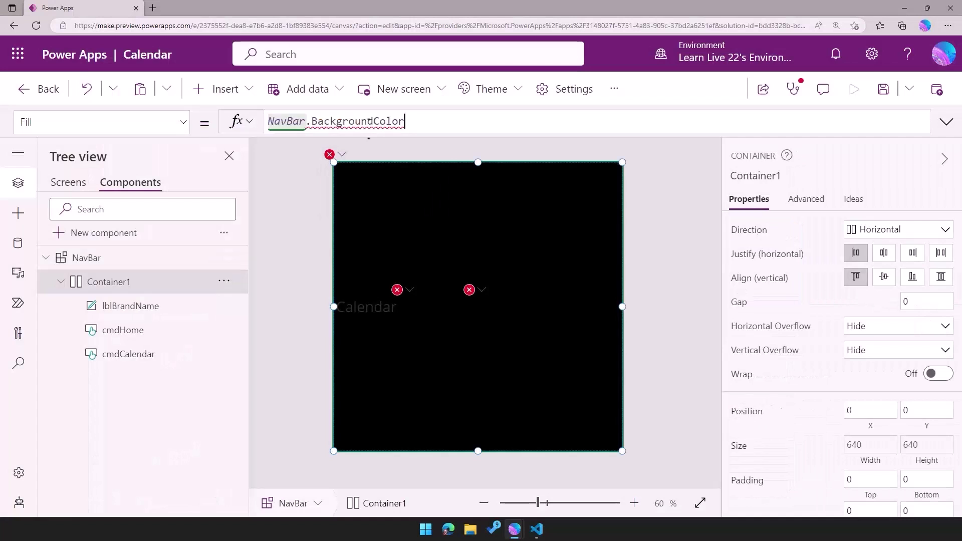
text(Theme.colors.headerBg)
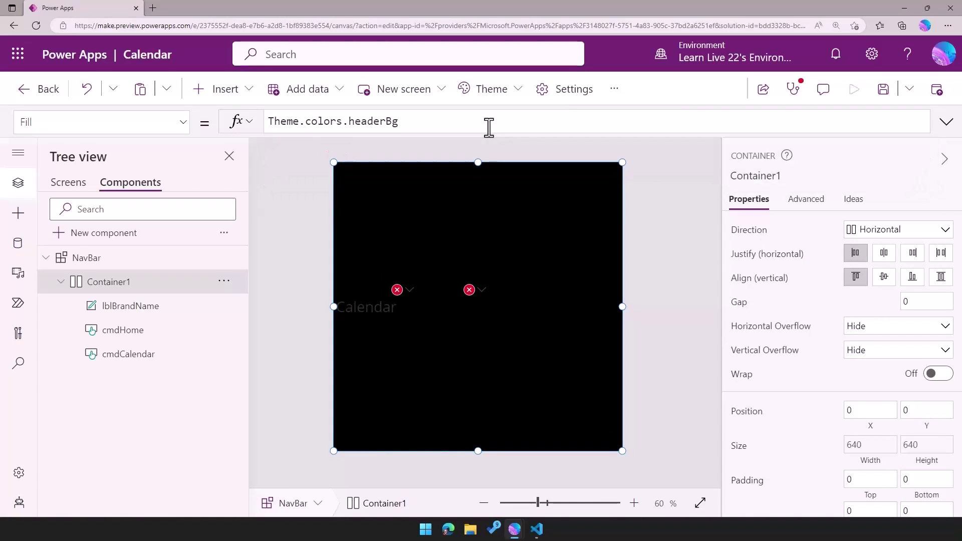
Step: Set lblBrandName's color to Theme.colors.headerText and inspect the Home button's properties
click(404, 299)
text(colors.)
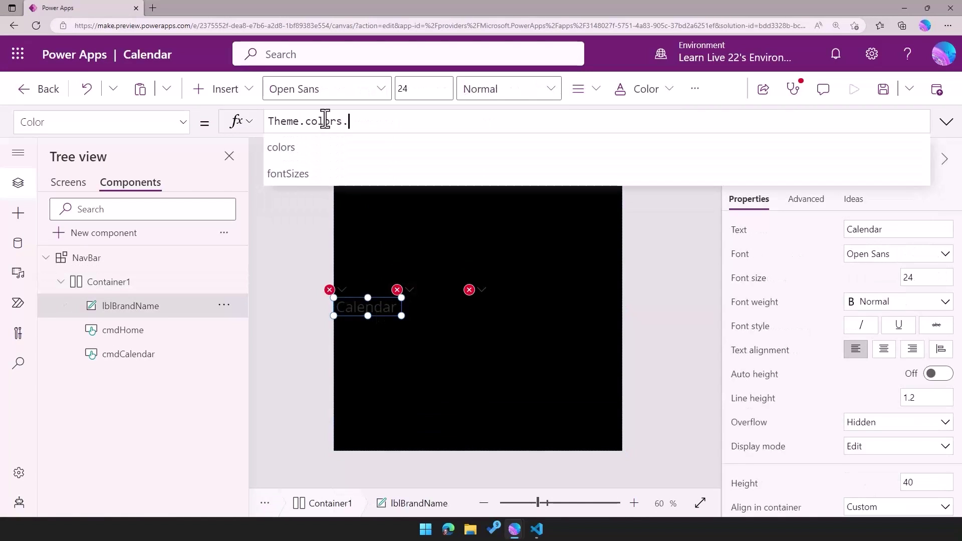
text(headerText)
click(399, 289)
click(418, 316)
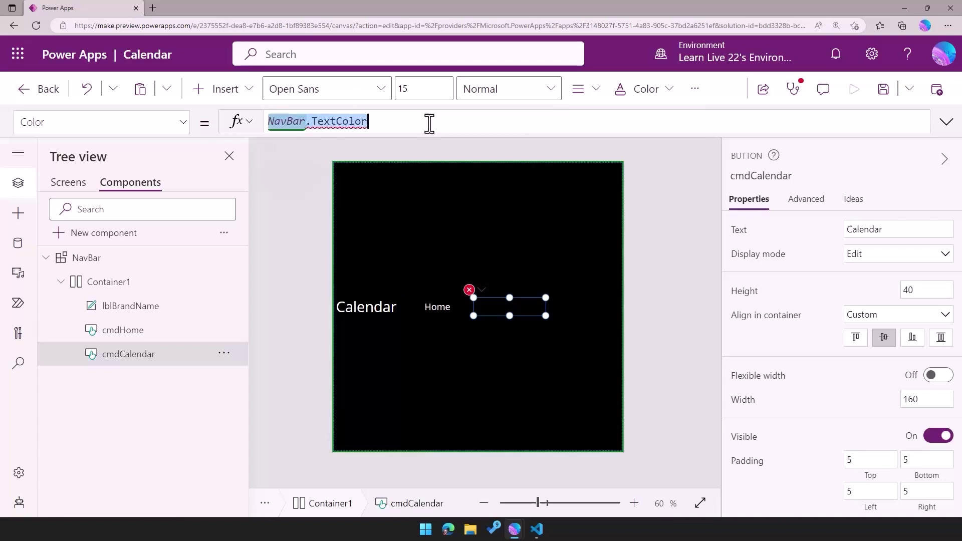
click(438, 304)
click(806, 199)
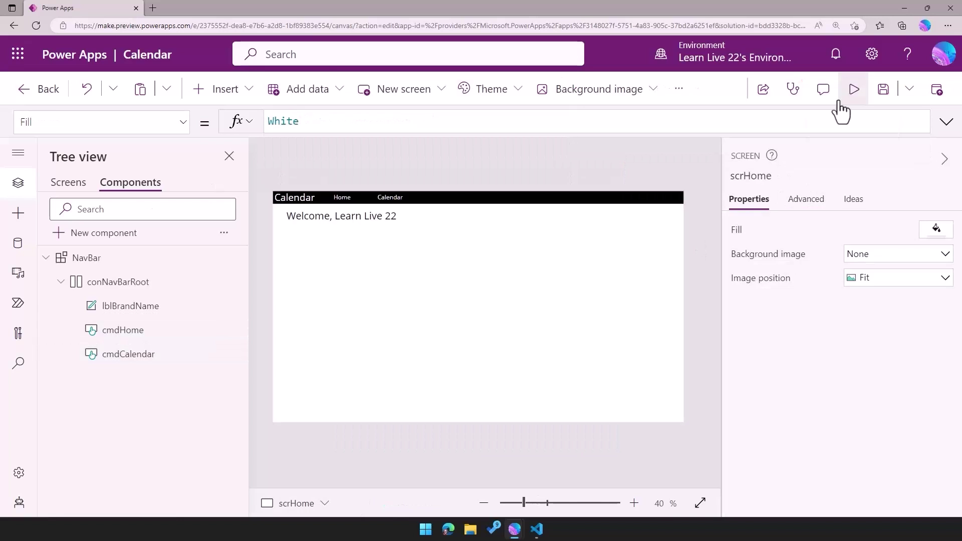
Step: Preview the Calendar app, then publish this version
click(853, 90)
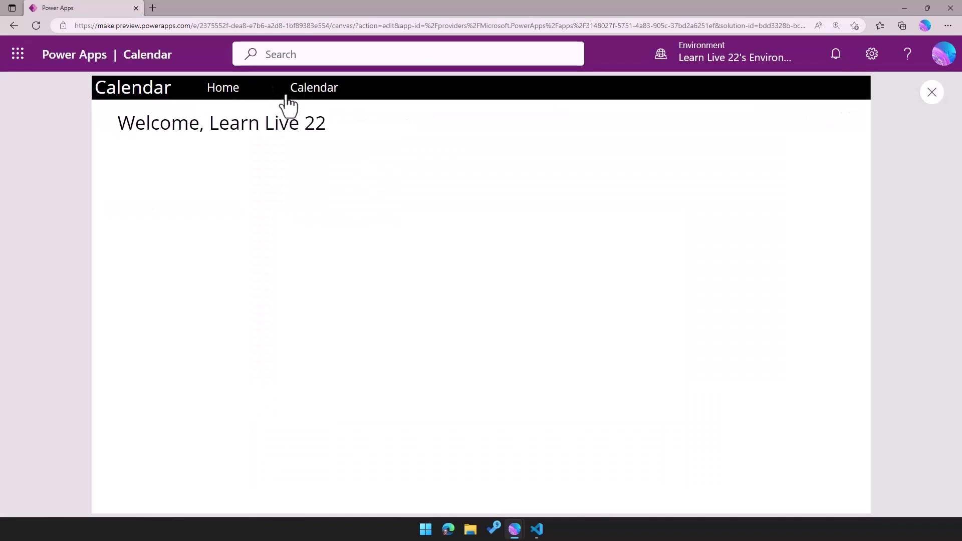
click(932, 94)
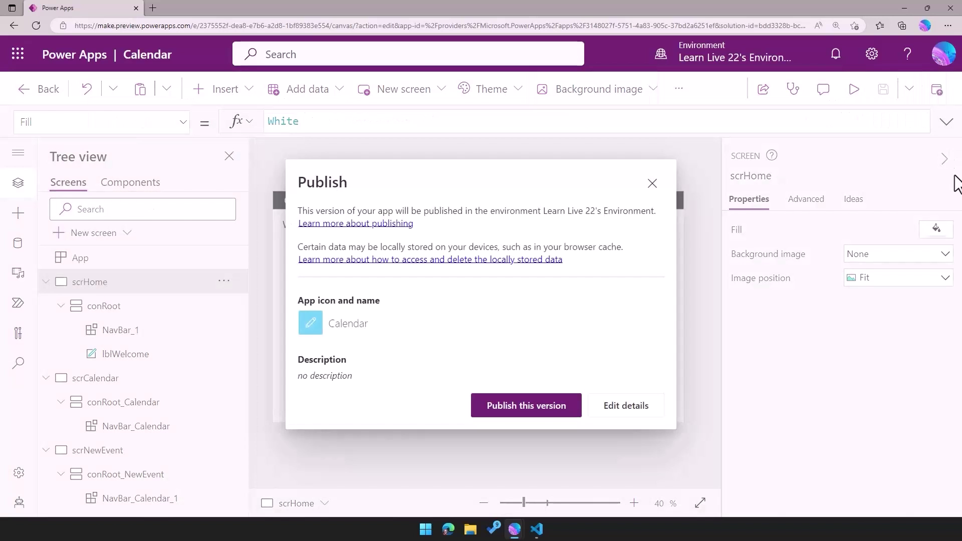
click(551, 406)
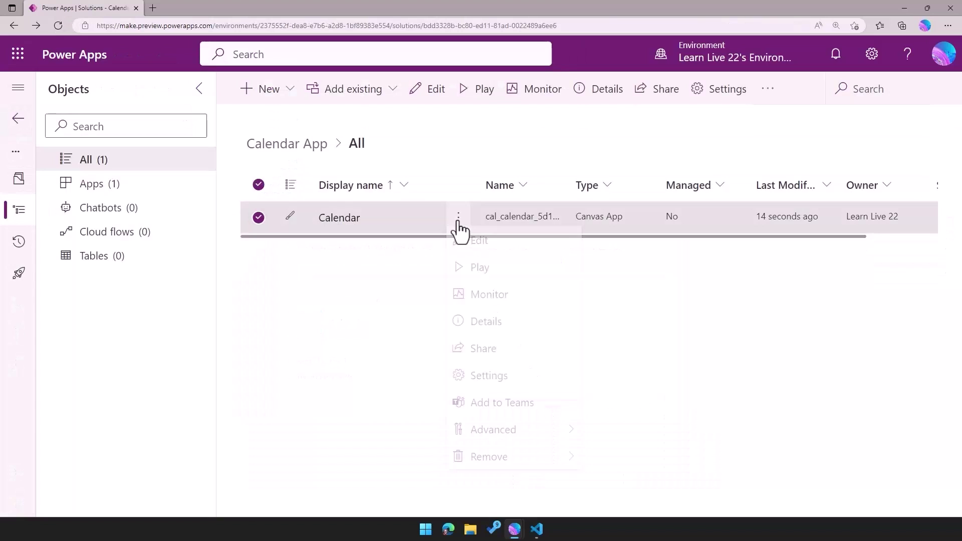
Step: Share the Calendar app with the suggested user
click(521, 355)
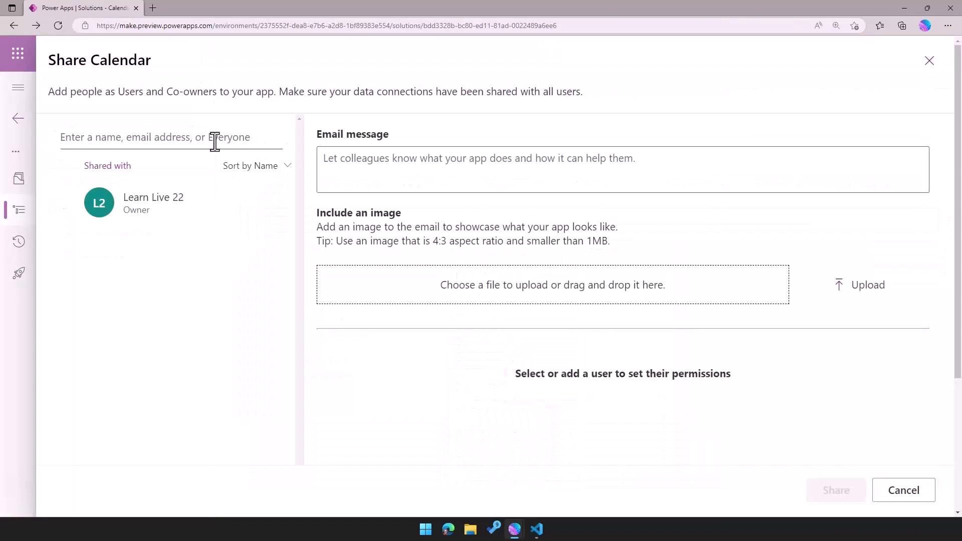
click(201, 178)
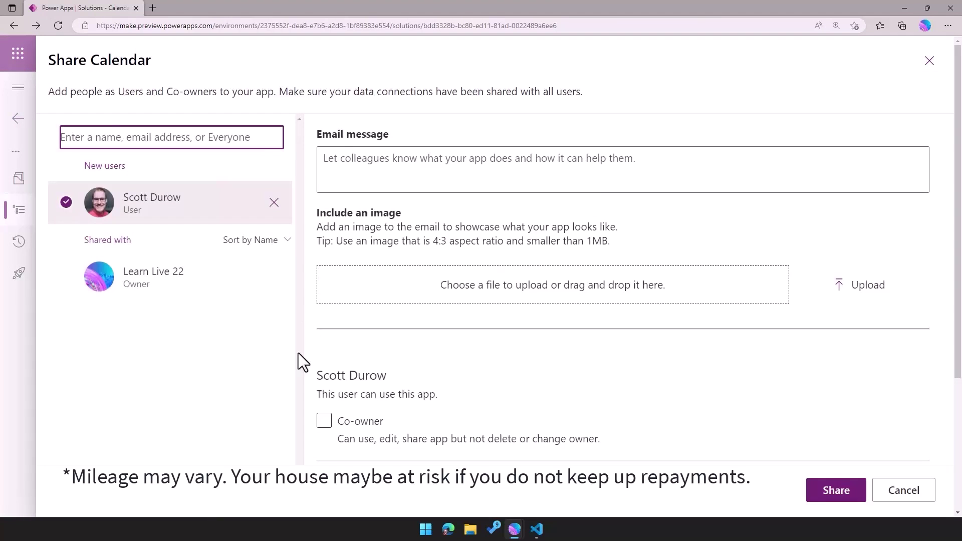
scroll(456, 392, down, 2)
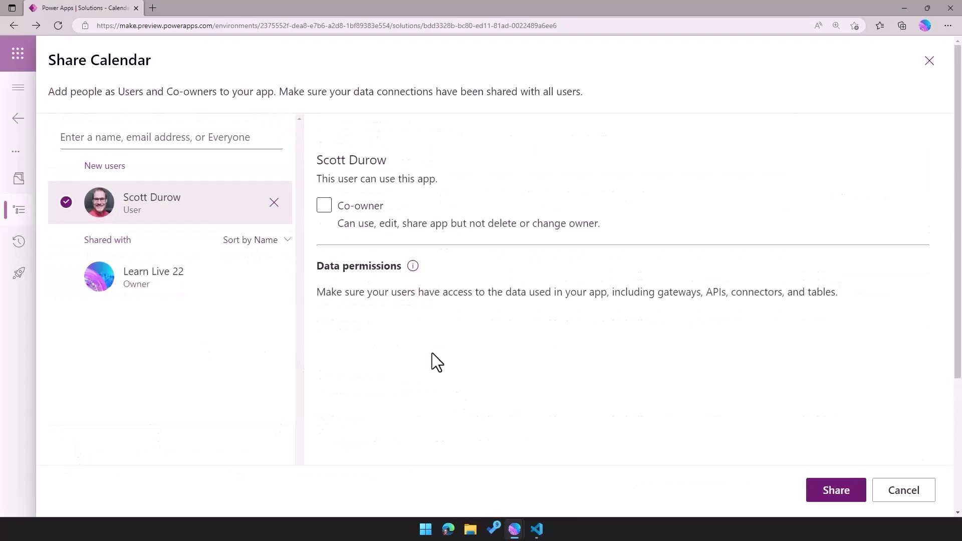
click(836, 490)
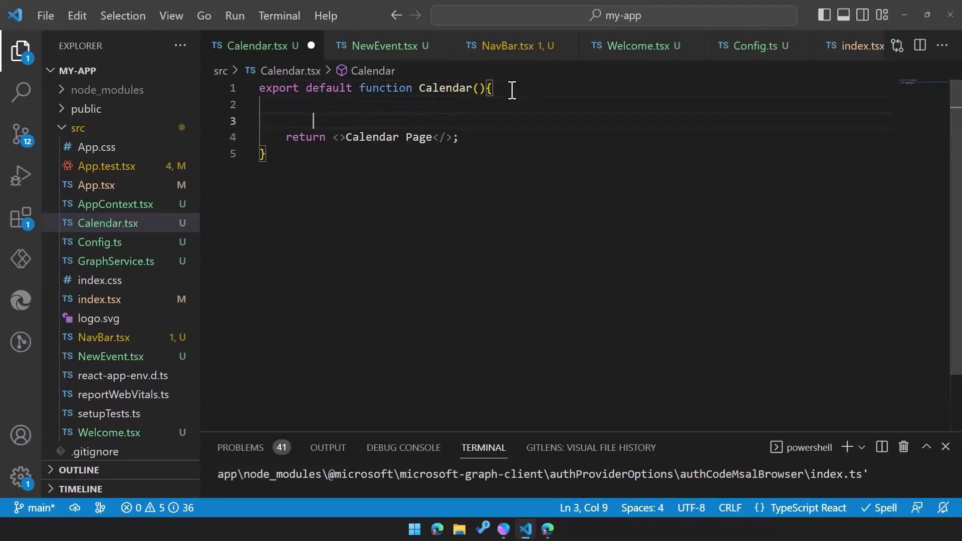
text(const s)
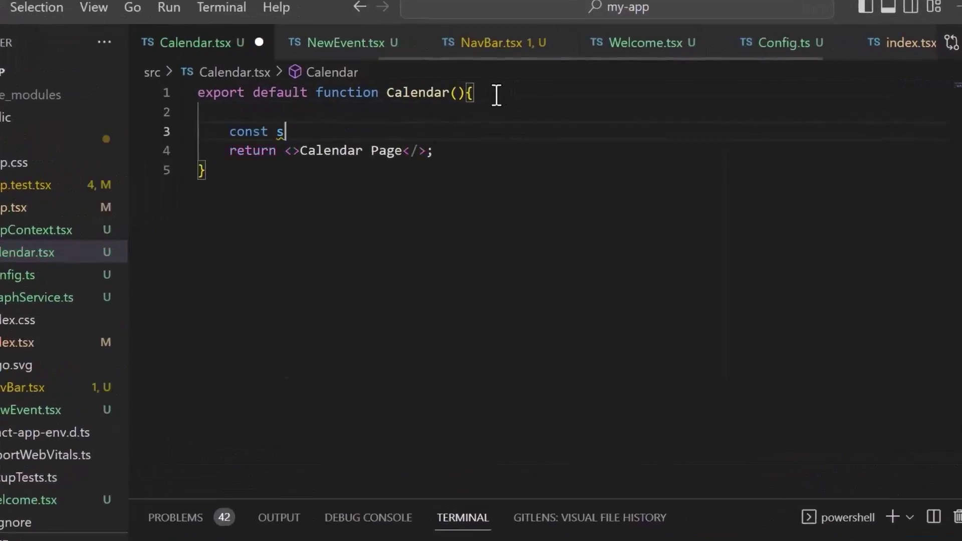
text(tart)
Step: Define the weekStart variable and import startOfWeek from date-fns
key(BackSpace)
key(BackSpace)
key(BackSpace)
text(weekStart = startOfWe)
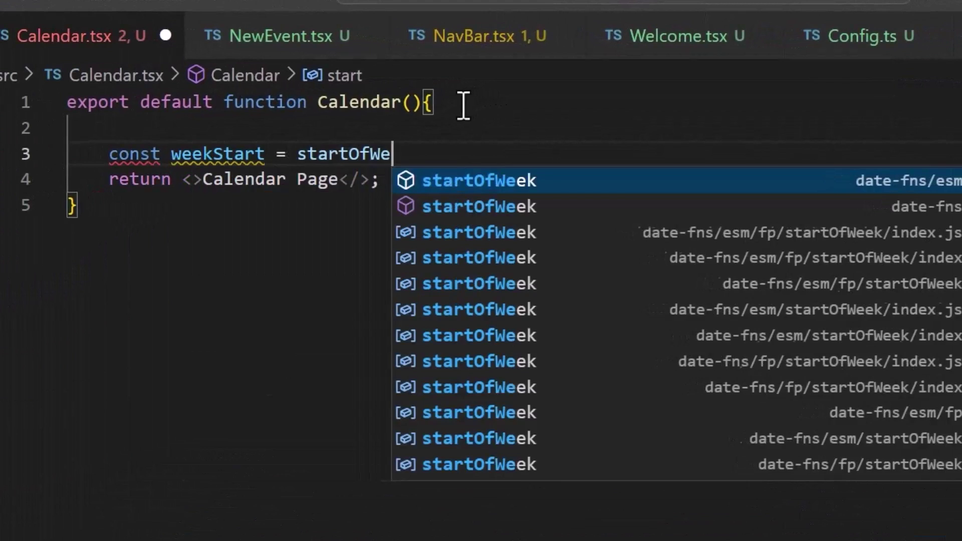
text(ek(new Date());)
key(ctrl+period)
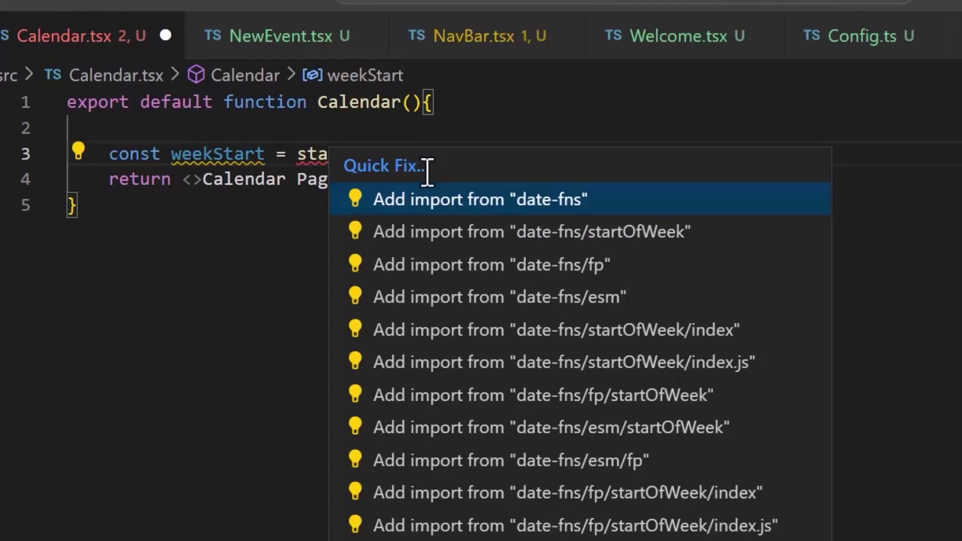
click(595, 213)
text(kEnd = endOfWeek(new Date()
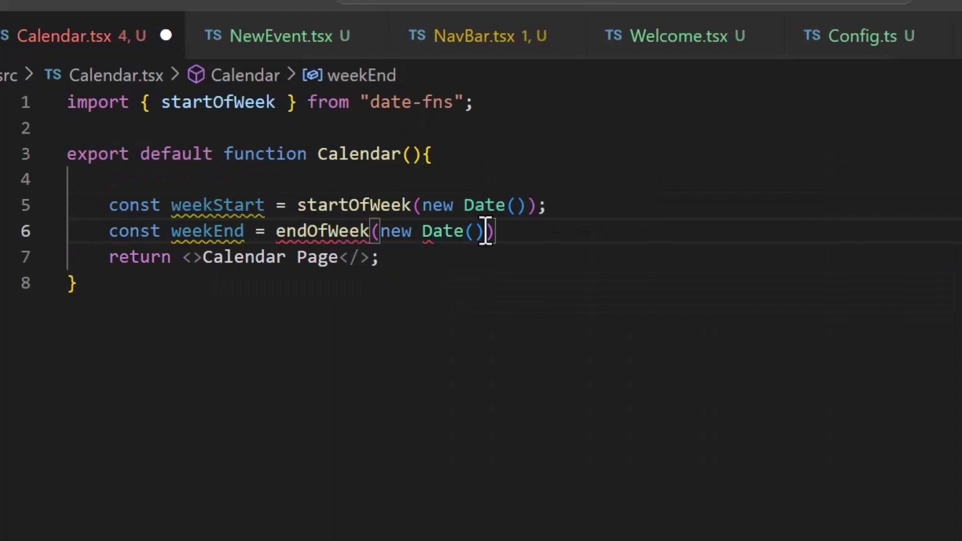
Step: Replace the placeholder with an h1 heading showing the formatted week start-to-end range
drag(380, 283, 186, 283)
text(<div>)
key(Return)
key(Return)
text(</dov;)
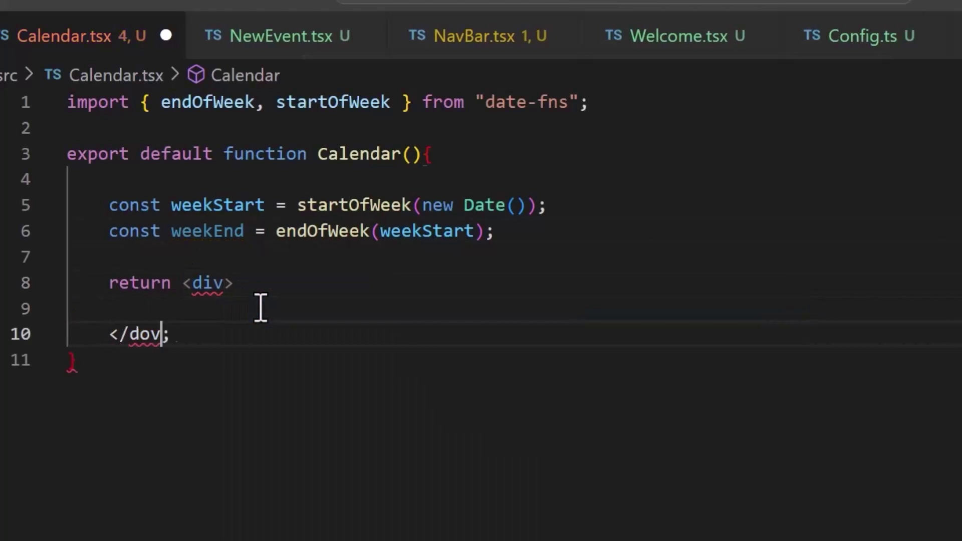
key(BackSpace)
key(BackSpace)
text(iv>)
click(260, 309)
text(<div>)
key(Return)
text(h1>)
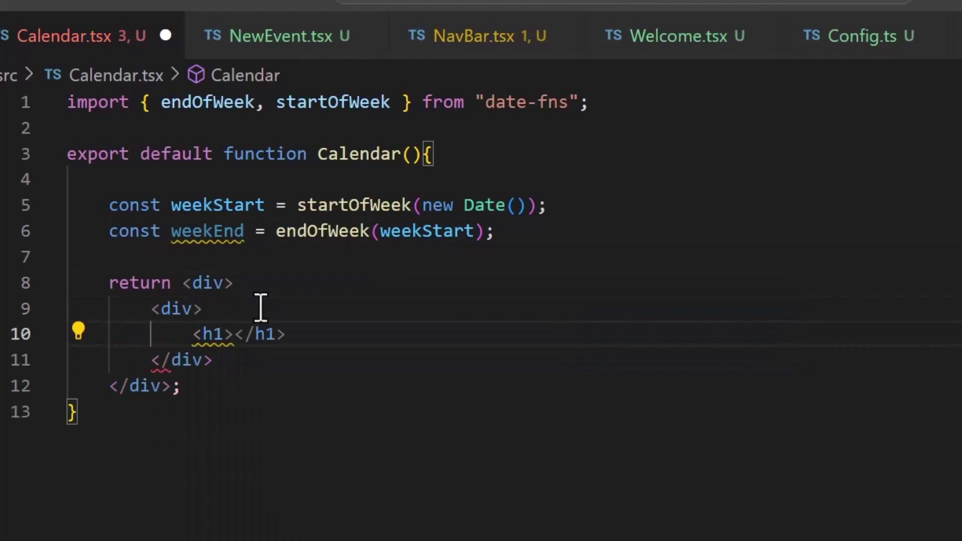
text({format(weekStart,'MMMM d, yyyy')} =-)
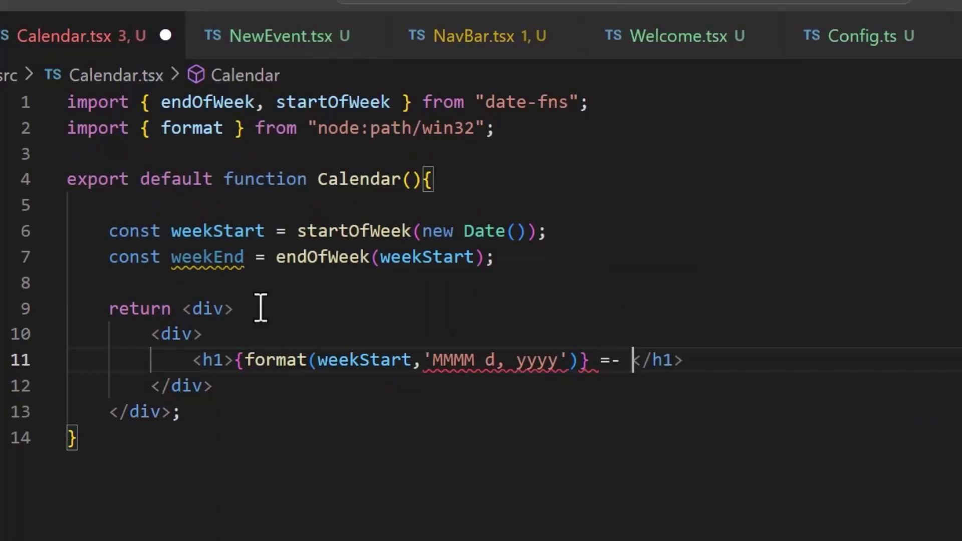
drag(426, 360, 590, 361)
key(ctrl+c)
click(621, 360)
key(ctrl+v)
click(535, 413)
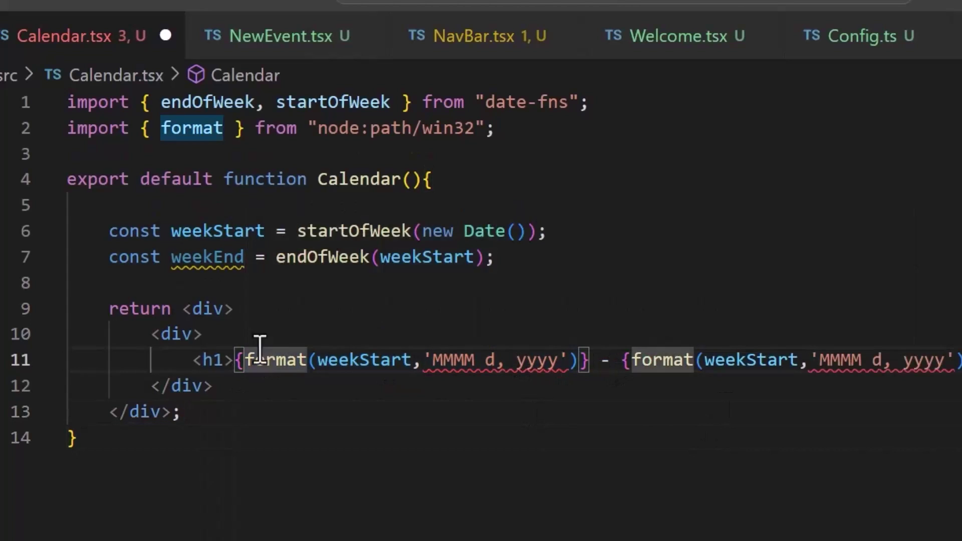
Step: Fix the imports so format comes from date-fns
key(ctrl+s)
key(ctrl+period)
key(Up)
key(Return)
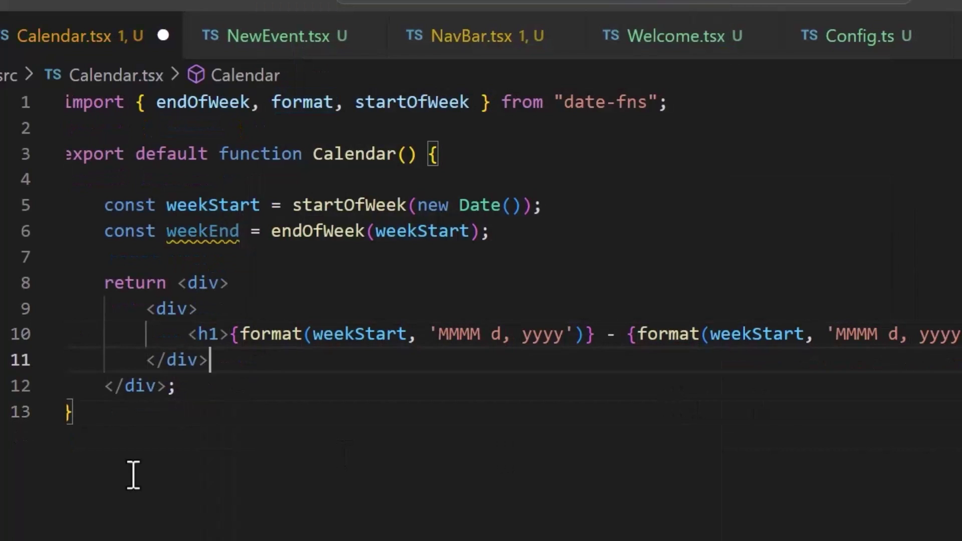
Step: Add a table below the heading with Date, Time and Event header cells
key(Return)
text(<div>)
key(Return)
text(<div id='calendar-table'>)
key(Return)
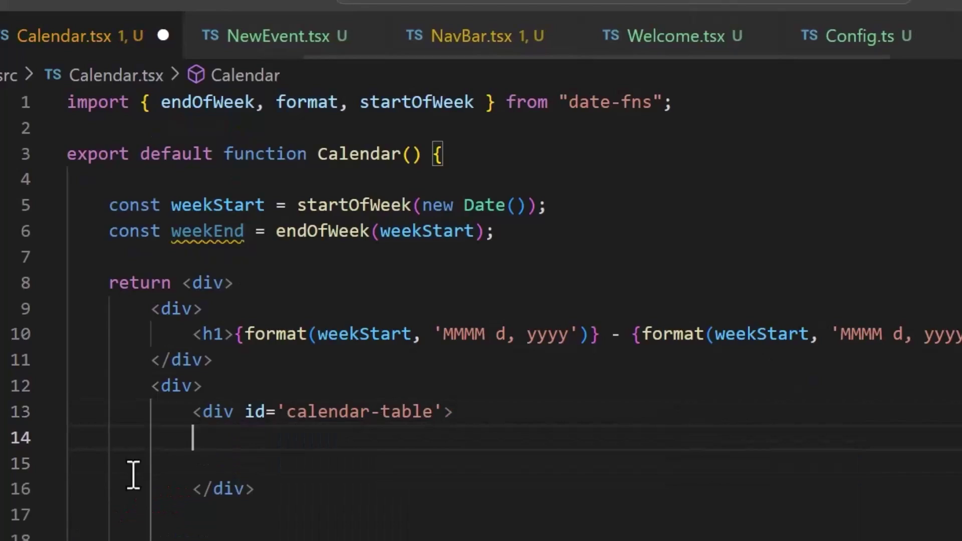
text(<Table size="sm">)
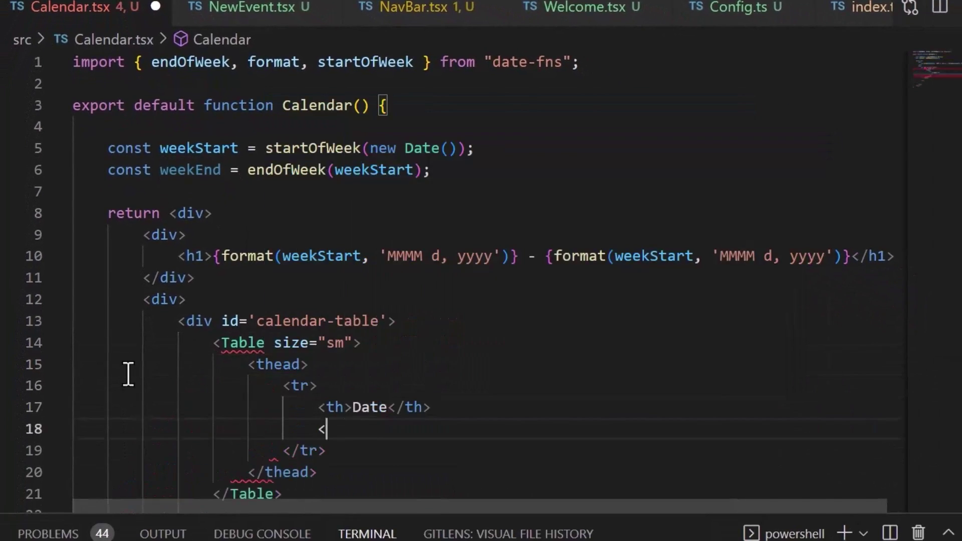
text( <thead> <tr> <th>Date</th> <th>Time</th> <th>Event)
click(354, 380)
key(Return)
text(<tbody)
key(Return)
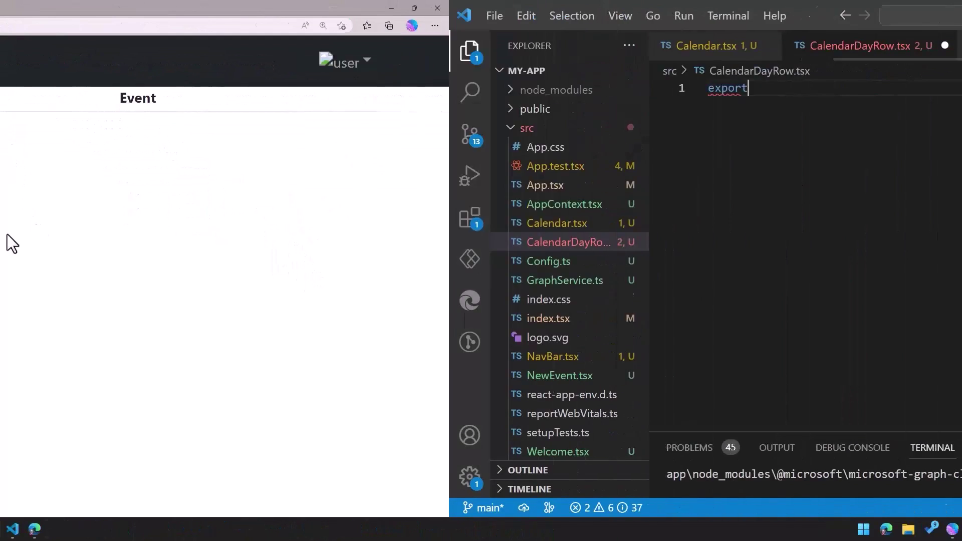
text(default fun)
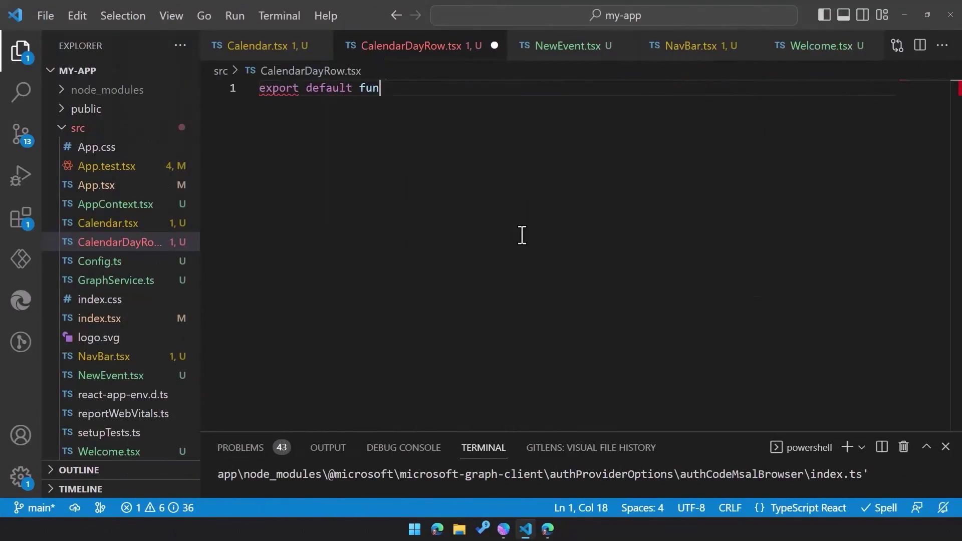
text(ction CalednarDayRow(props)
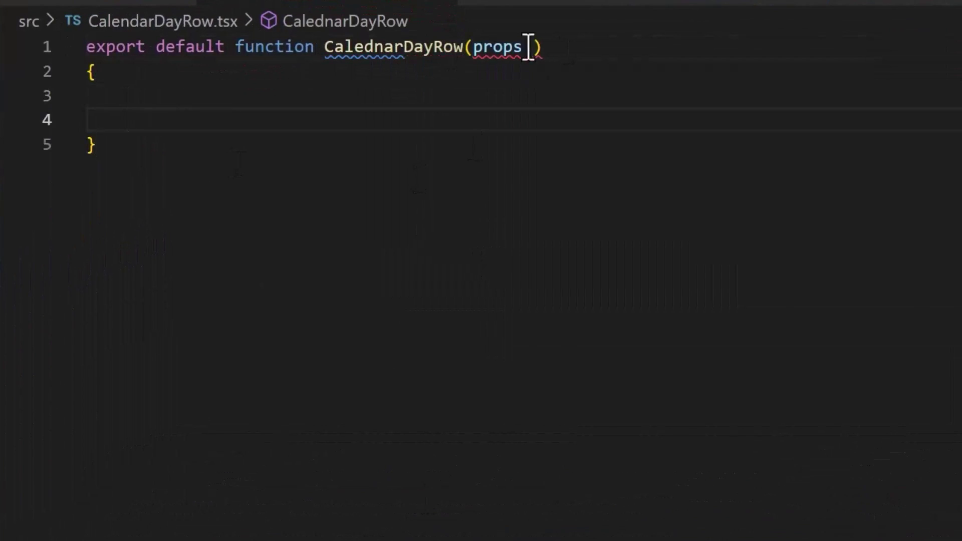
text(:CalednarDayRowProps)
Step: Define the DateCell props type, including the date and events properties
key(Home)
key(Return)
key(Return)
key(Return)
key(Up)
key(Up)
key(Up)
text(export type CalednarDayRowProps ={)
key(Return)
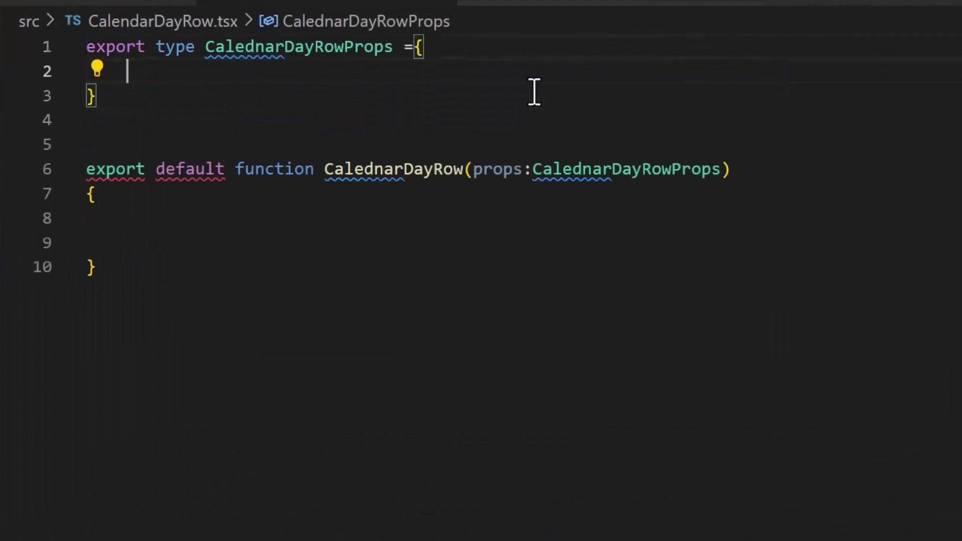
text(date:Date,)
key(Return)
text(timeFormat:string,)
key(Return)
text(events: E)
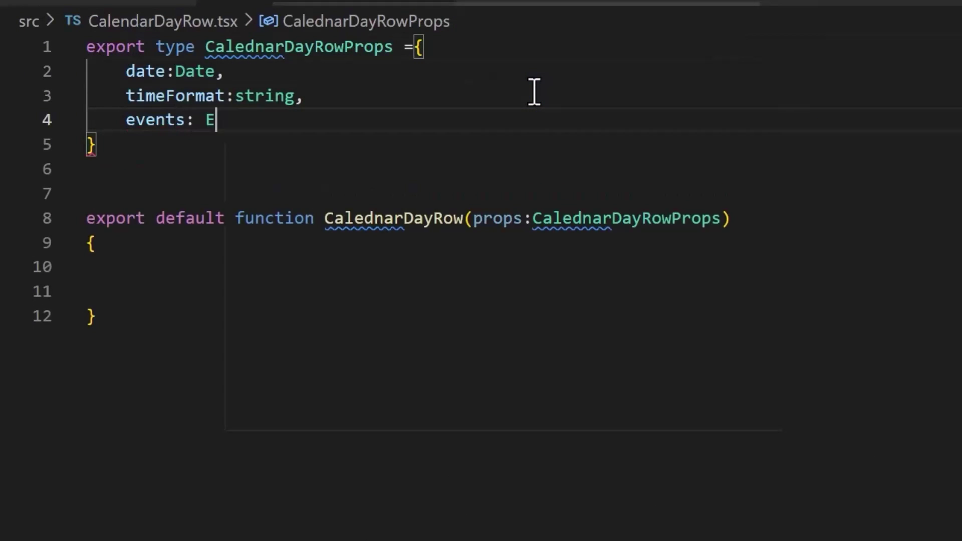
text(vent[]return (<tr id='day-row'<DateCell {...props})
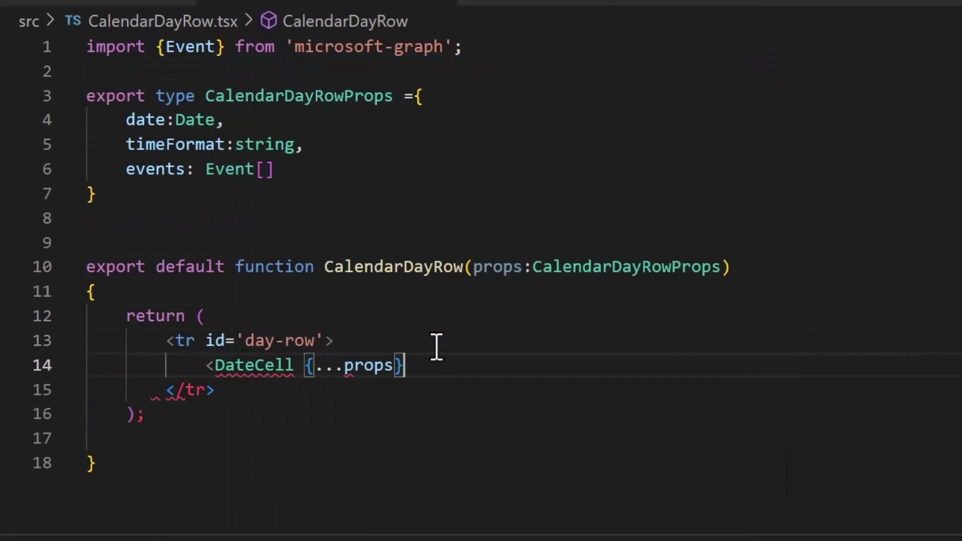
text(export default function DateCell(props:CalendarDayRowProps){)
Step: Return a td with three format(props.date, ...) divs, importing format from date-fns
key(Return)
text(return ()
key(Return)
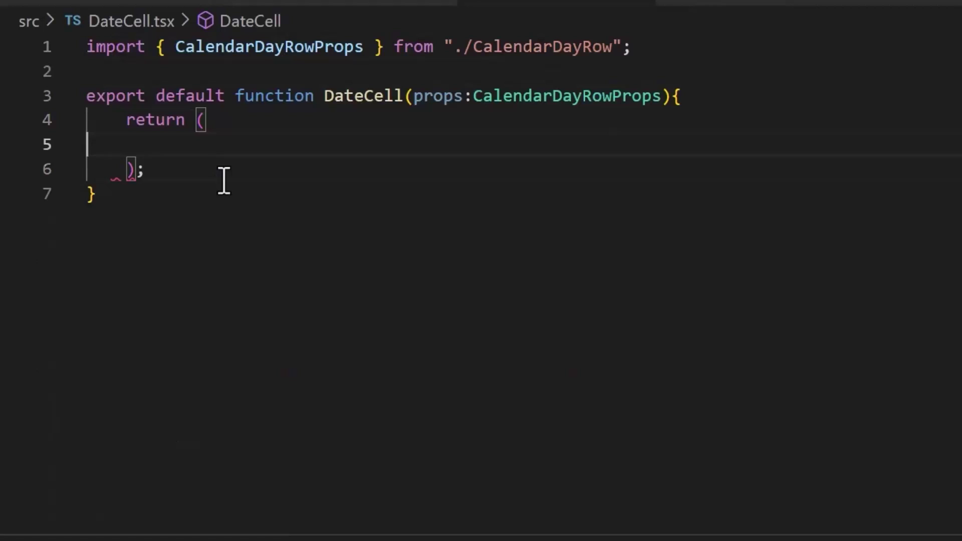
text(format(props.date</div>)
key(ctrl+z)
key(super+period)
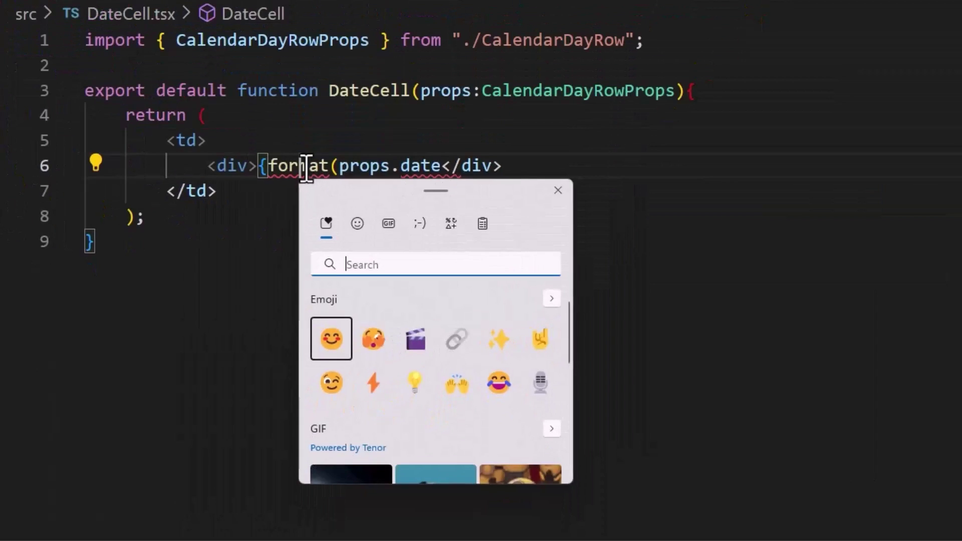
key(Escape)
key(ctrl+period)
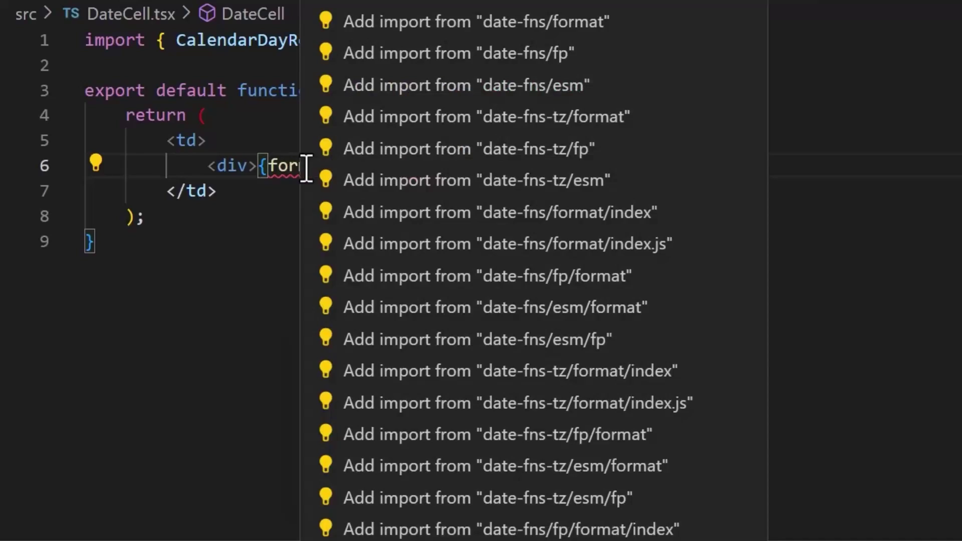
key(Up)
key(Return)
text(,'dd')}</div>)
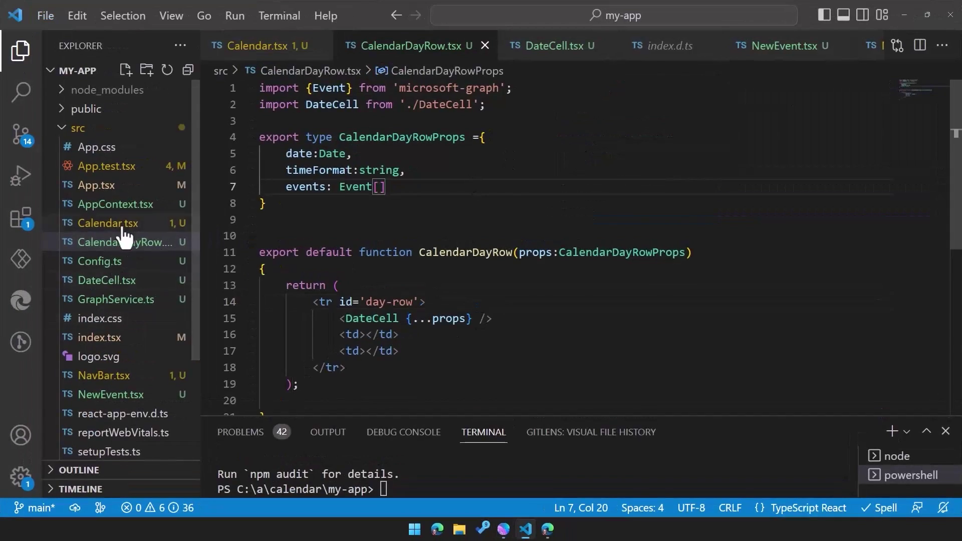
Step: In Calendar.tsx, render a CalendarDayRow with key and date props for each day
click(108, 224)
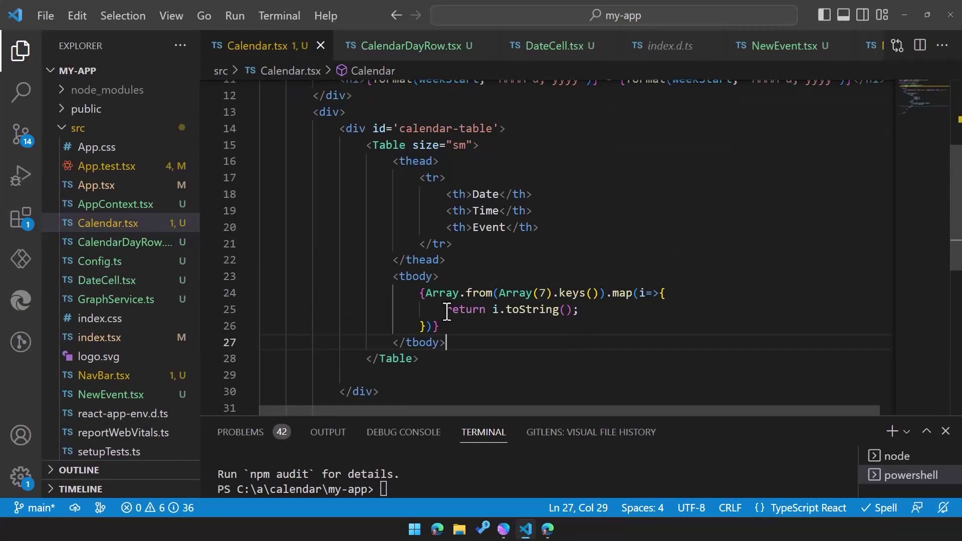
text(return Calenda;)
key(Return)
text(()
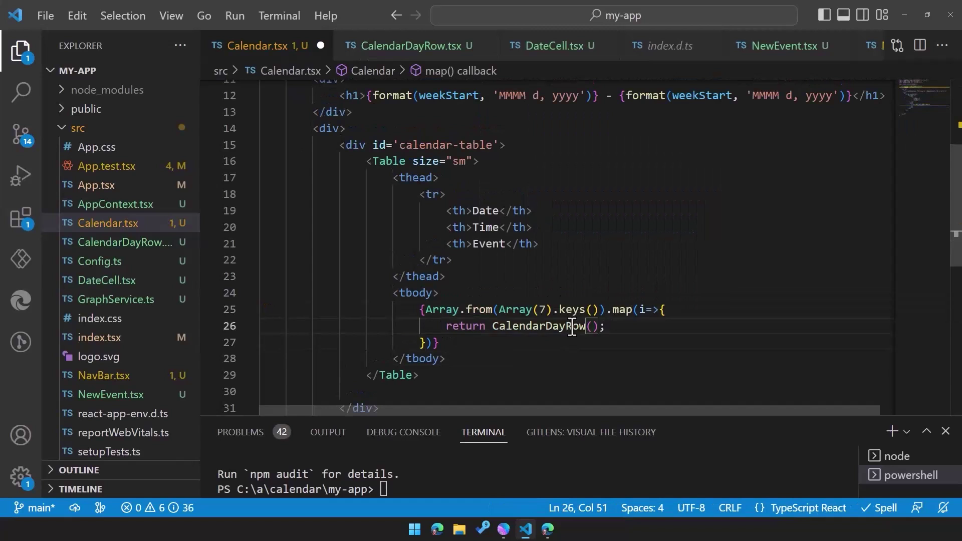
text( date={a)
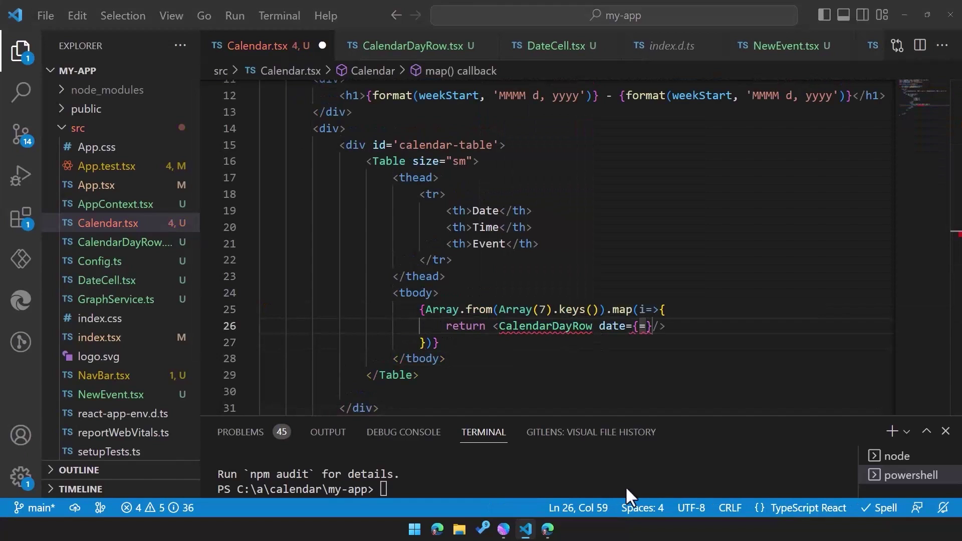
text(dd(weekStart, {days: i}).toISOString())
key(Return)
text(timeFormat={)
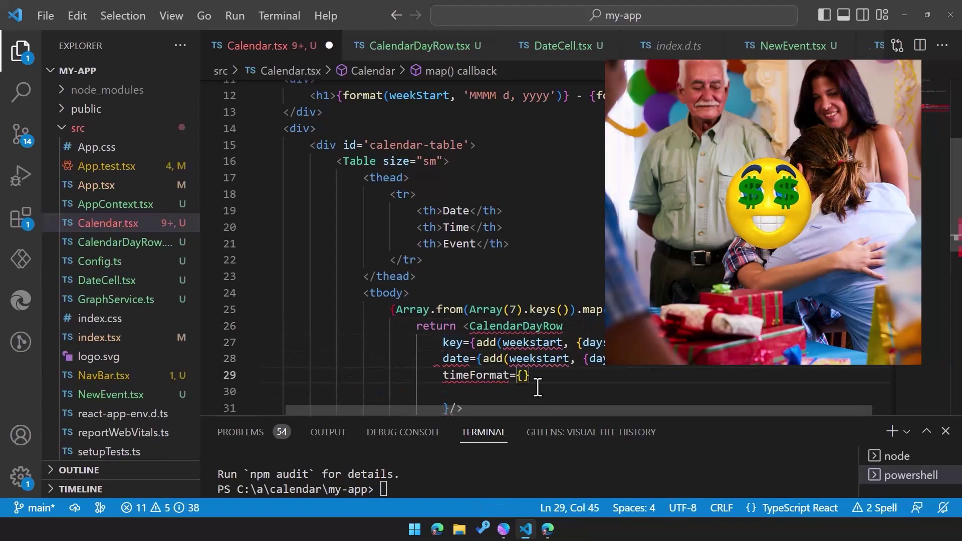
text(App.)
scroll(363, 218, up, 3)
Step: Add const app = useAppContext() and pass timeFormat={app.user?.timeFormat!} to each row
click(363, 218)
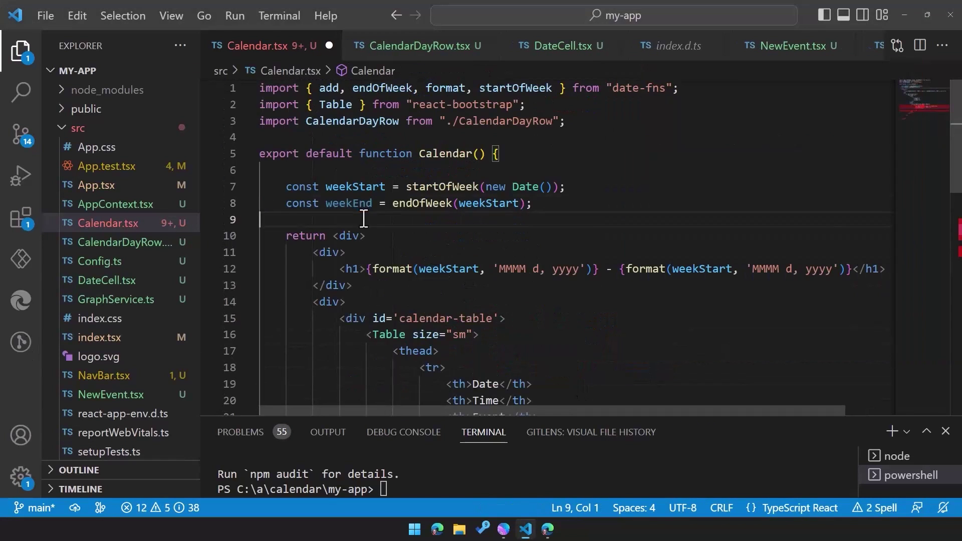
text(app = useAppC)
key(Return)
text(();)
ctrl+click(365, 187)
click(326, 204)
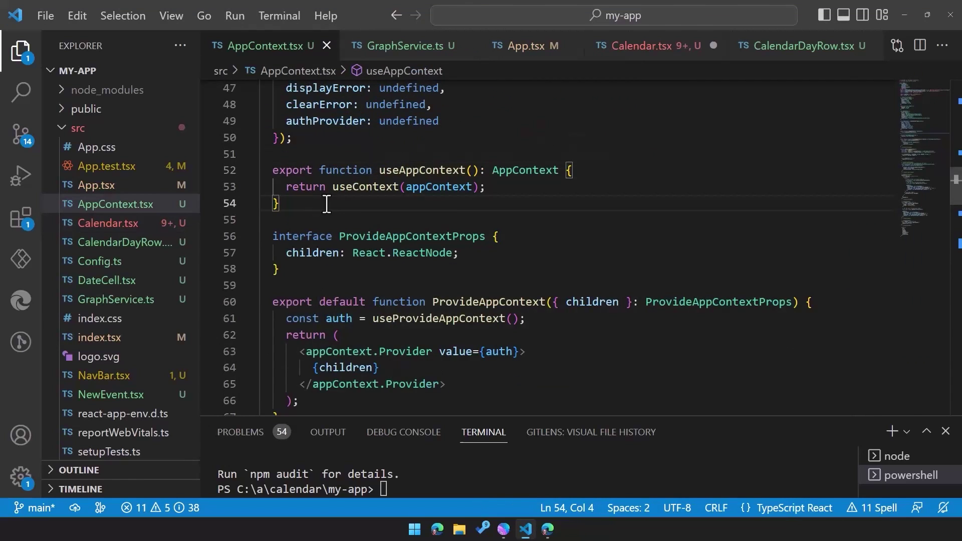
key(ctrl+Tab)
text(app.)
key(Down)
key(Return)
text(!)
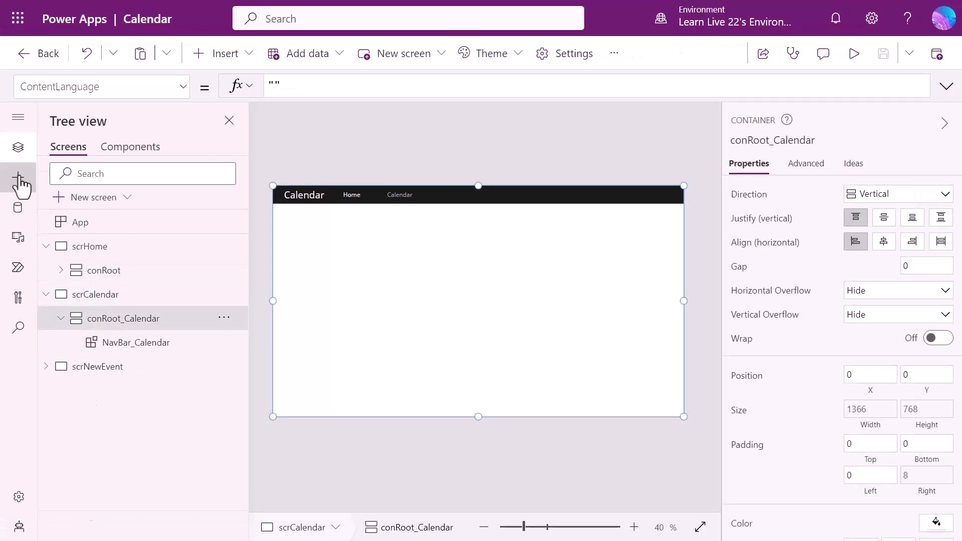
Step: Insert a flexible-height gallery named galCalendar with Blank layout and Flexible height on
click(18, 177)
scroll(180, 366, down, 5)
scroll(188, 337, down, 2)
click(118, 267)
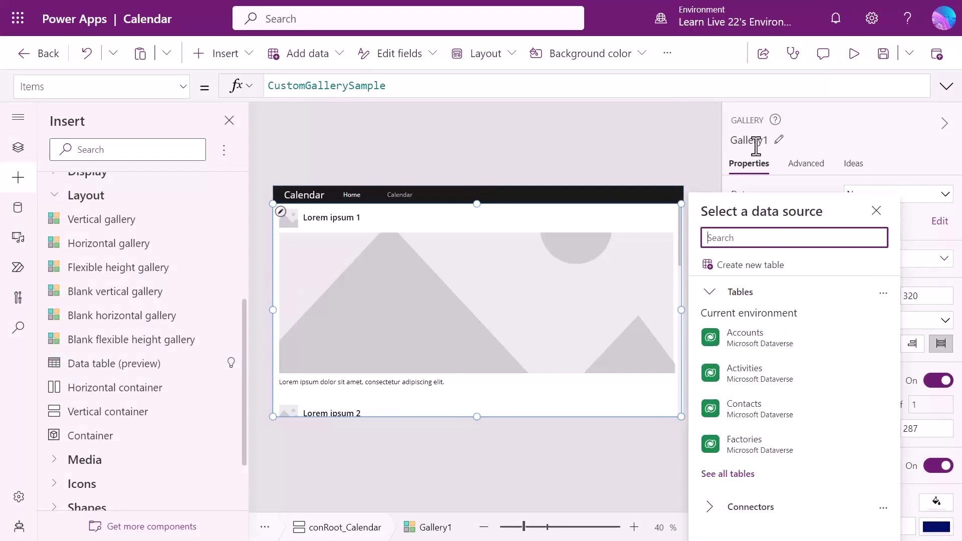
click(752, 141)
text(galCalenda)
click(898, 259)
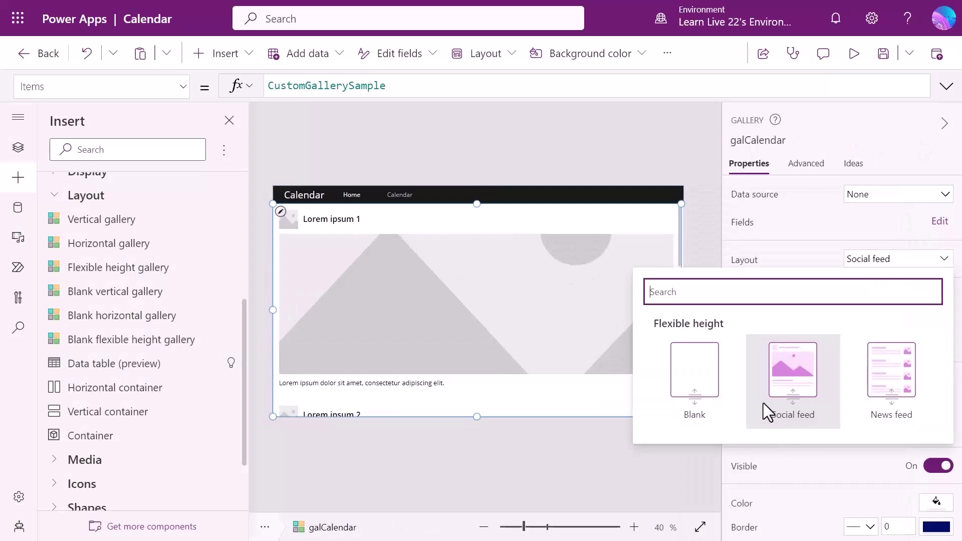
click(695, 376)
scroll(817, 226, down, 2)
click(938, 242)
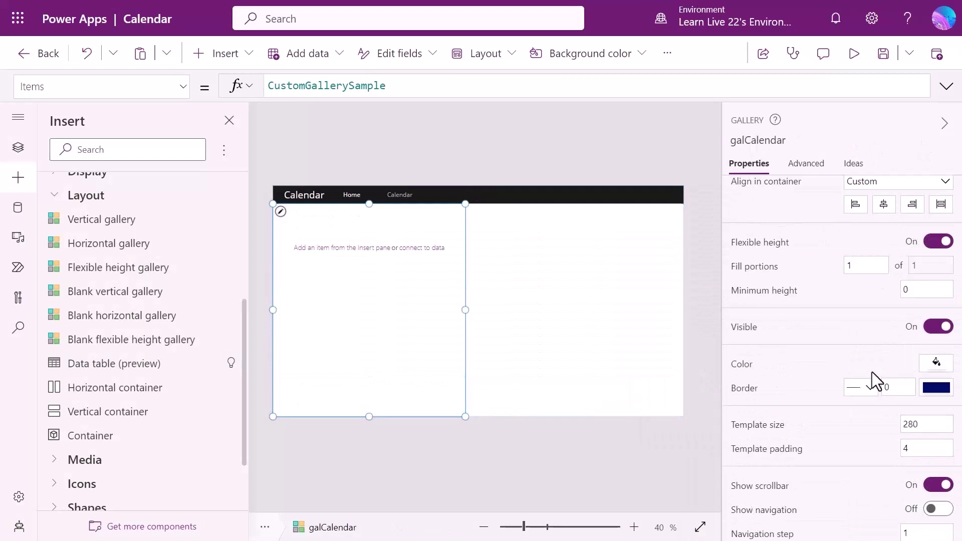
scroll(780, 308, up, 2)
scroll(857, 427, down, 3)
Step: Add a horizontal container to the gallery template with Width Parent.Width and Height Parent.TemplateHeight
click(291, 221)
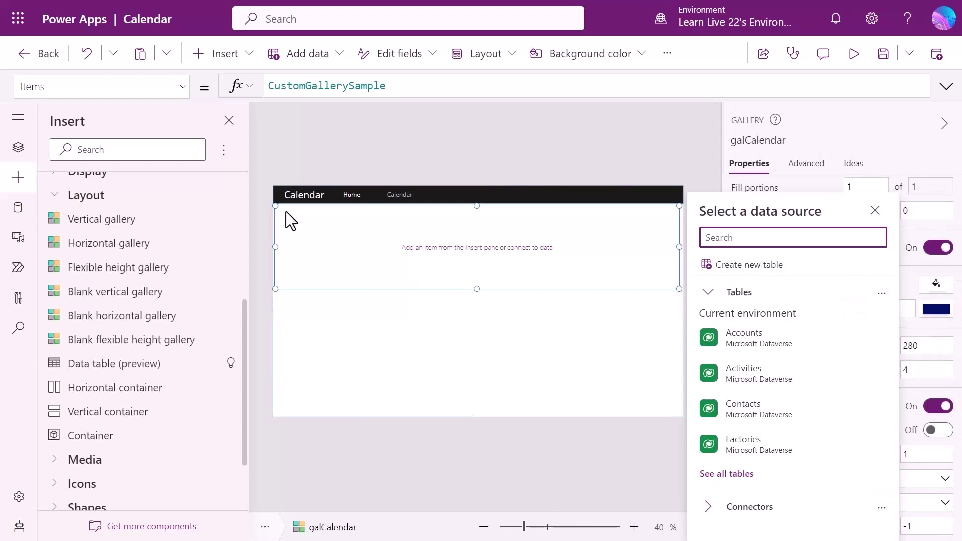
click(19, 147)
click(142, 369)
click(287, 221)
click(18, 181)
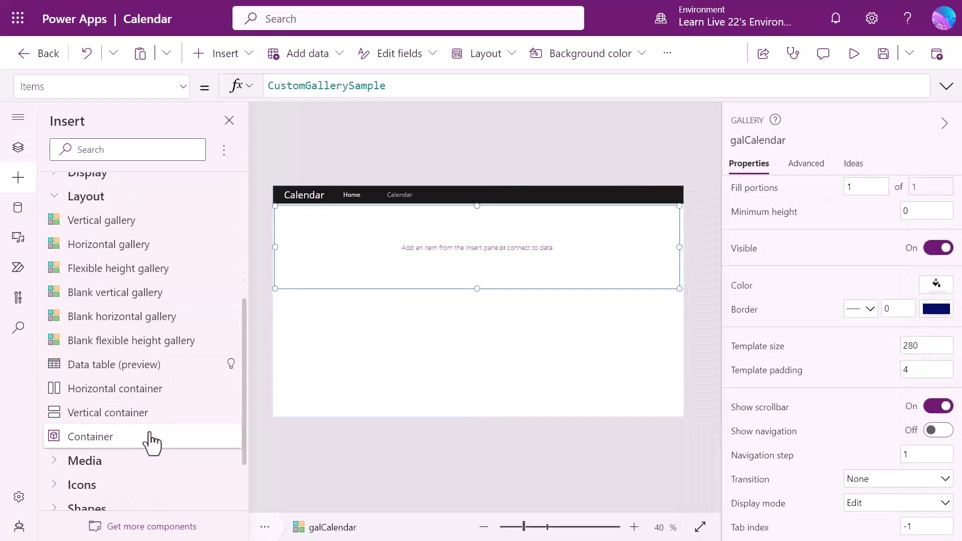
click(147, 390)
click(870, 339)
text(Parent)
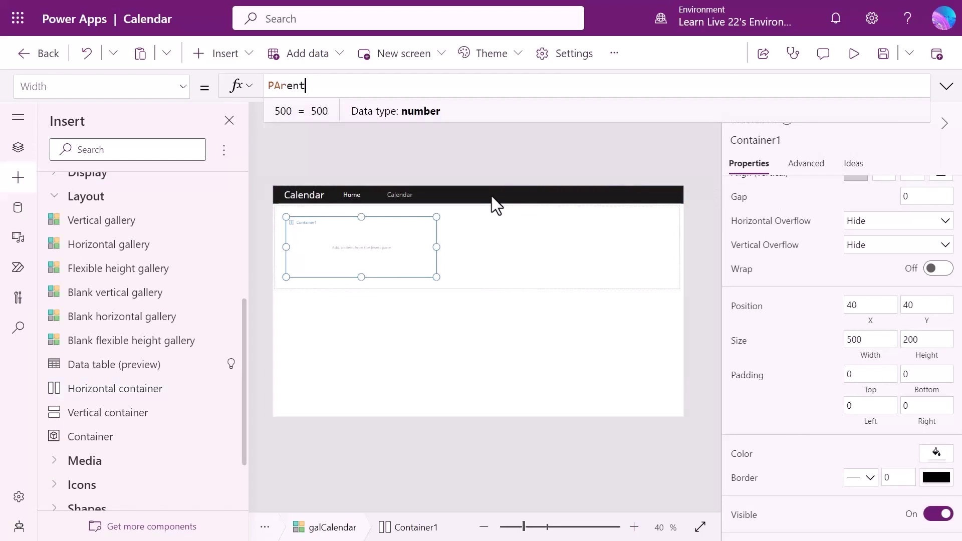
text(.Width)
click(926, 339)
text(Parent.Height)
double_click(339, 85)
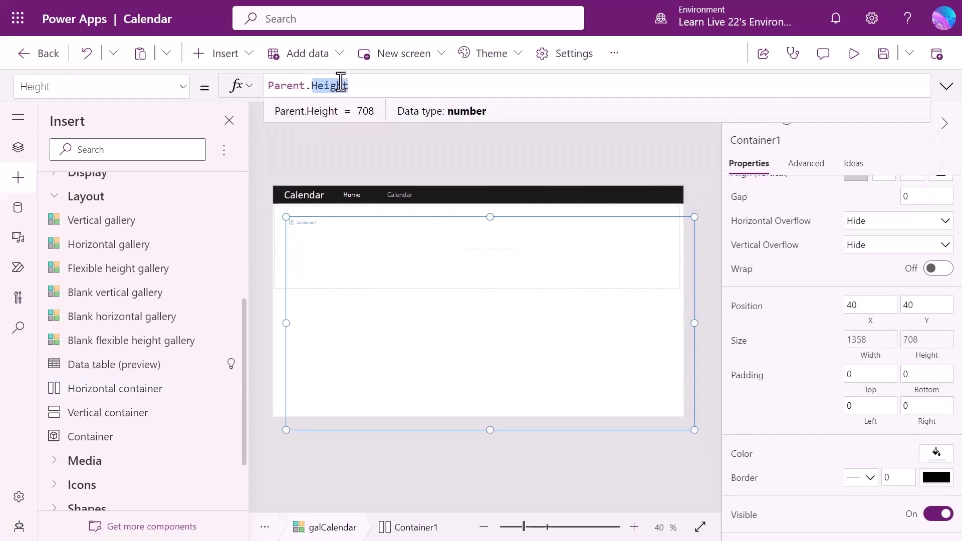
text(TemplateHeight)
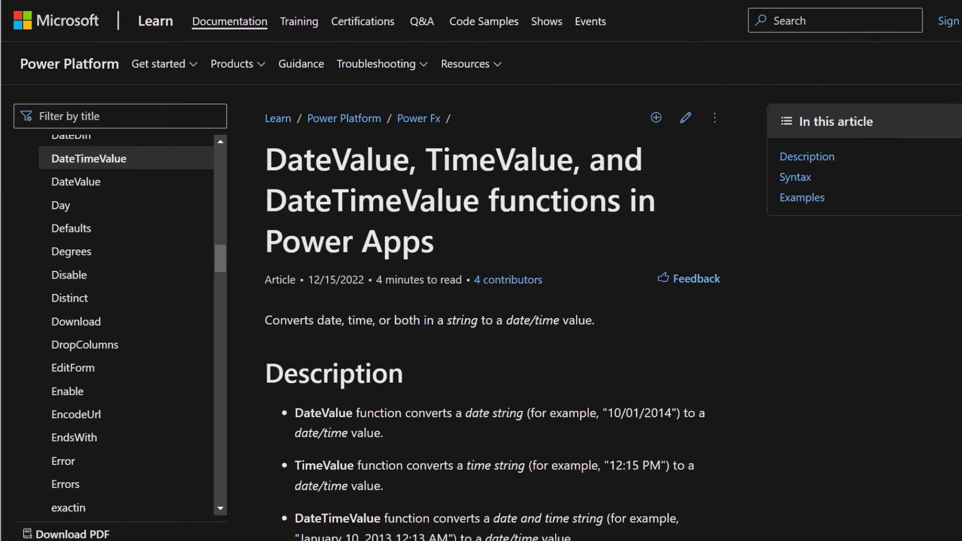
scroll(496, 301, down, 1)
scroll(496, 301, down, 1)
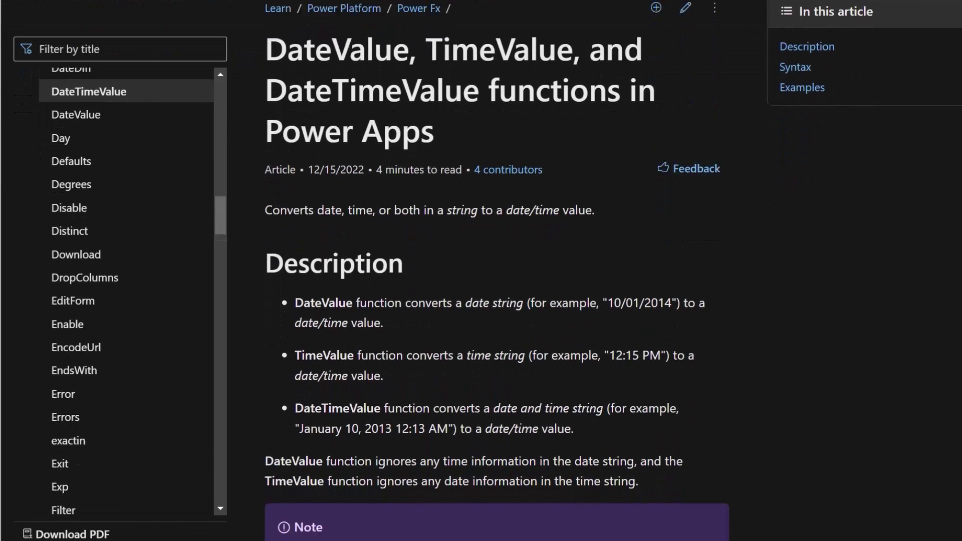
scroll(497, 301, down, 2)
scroll(496, 301, down, 2)
scroll(496, 301, down, 2)
scroll(496, 301, down, 2)
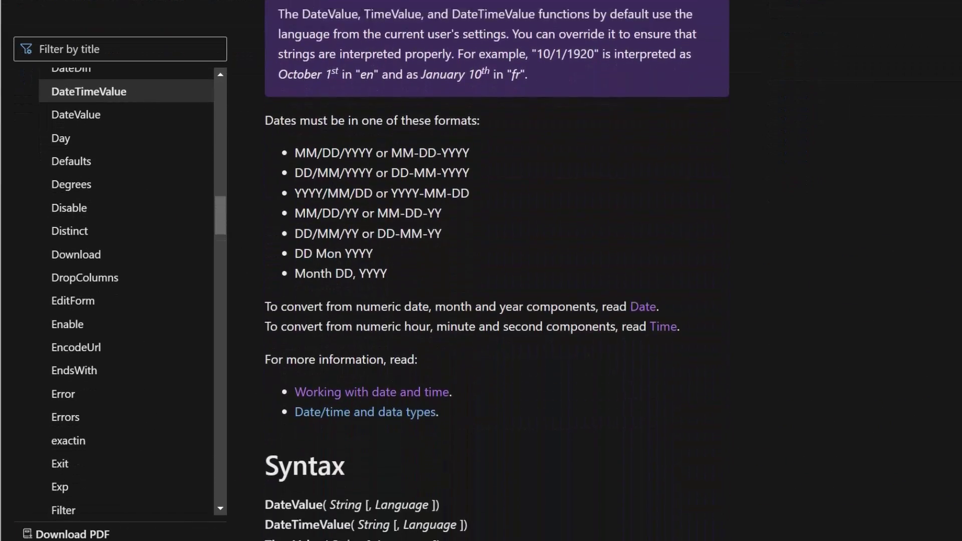
scroll(496, 300, down, 3)
scroll(496, 300, down, 2)
scroll(497, 301, down, 2)
scroll(496, 301, down, 3)
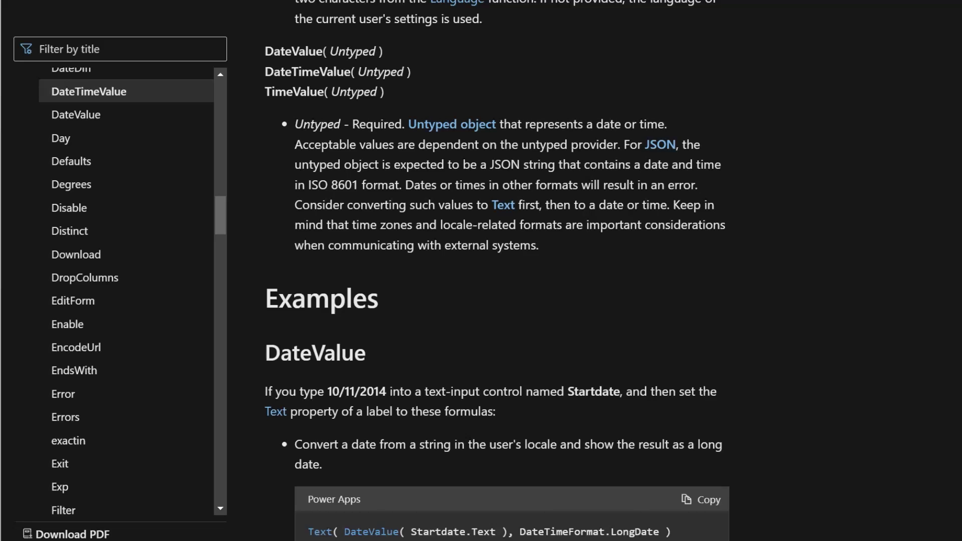
scroll(496, 301, down, 2)
scroll(496, 301, down, 2)
scroll(496, 301, down, 2)
scroll(496, 300, down, 2)
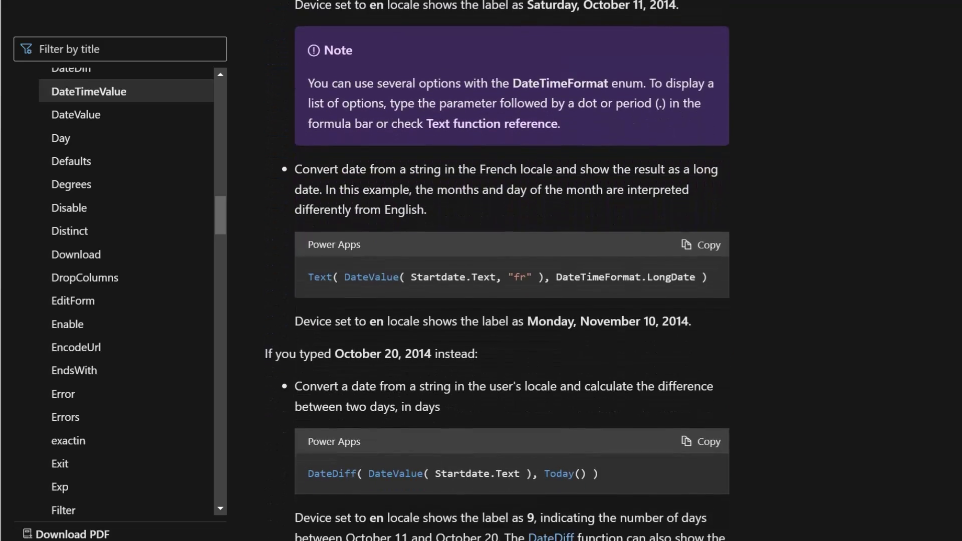
scroll(496, 301, down, 2)
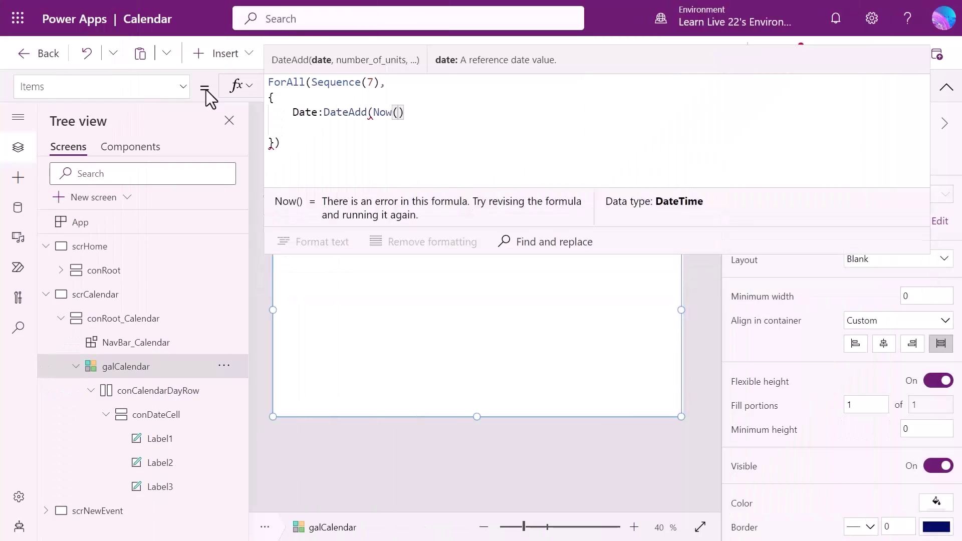
Step: Edit the third label's Text formula to format ThisItem.Date
click(284, 234)
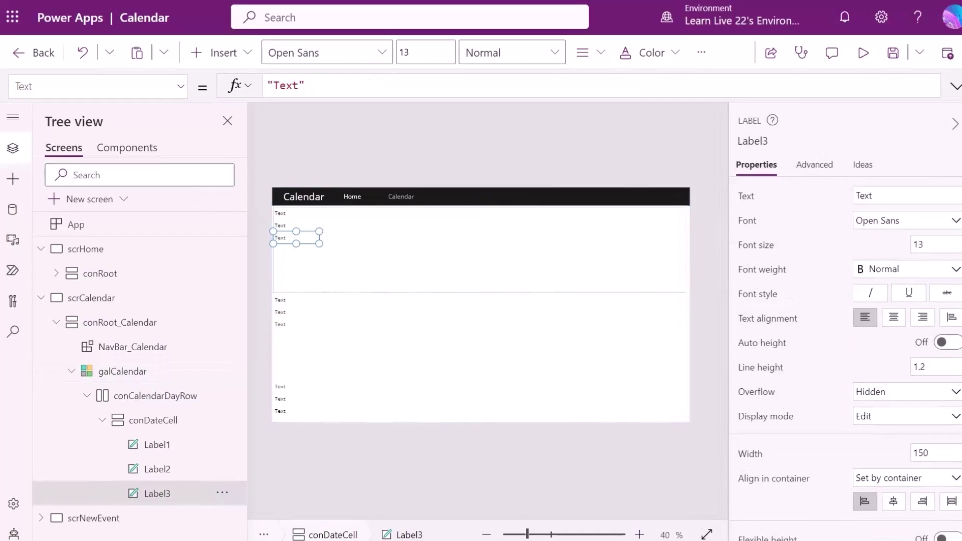
click(268, 85)
text(ThisItem.Date)
click(220, 83)
text(Text()
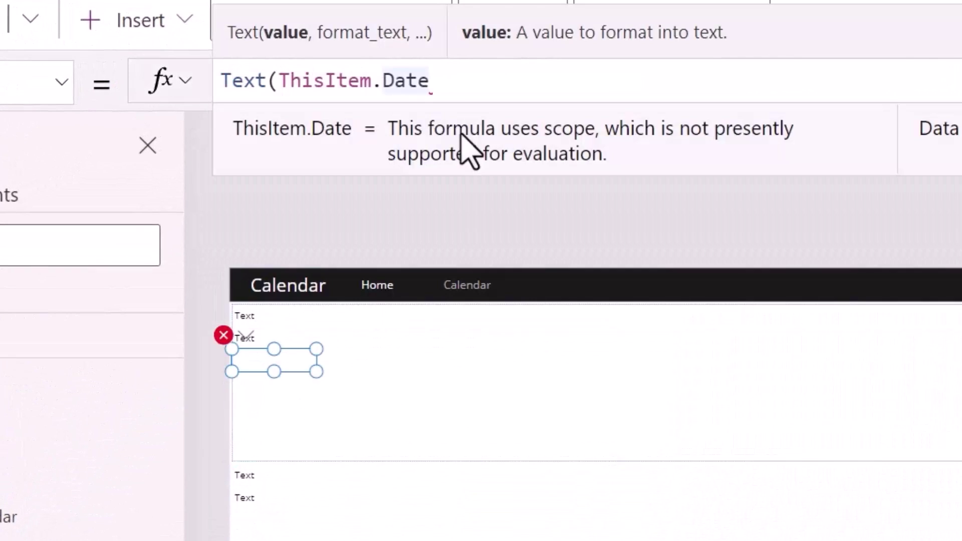
key(End)
text(,")
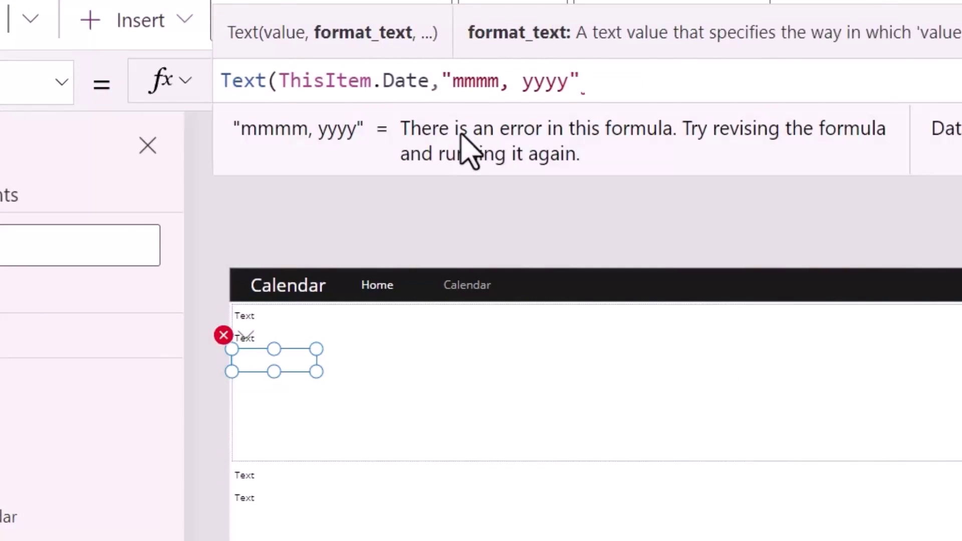
text())
Step: Give the day label a larger Theme.fontSizes size
click(275, 339)
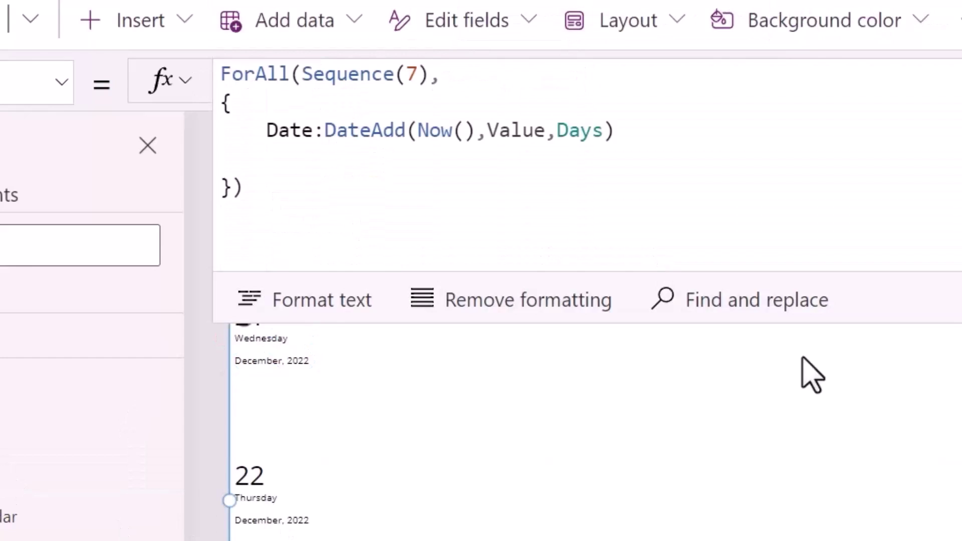
text(Thjeme.fontSizes.)
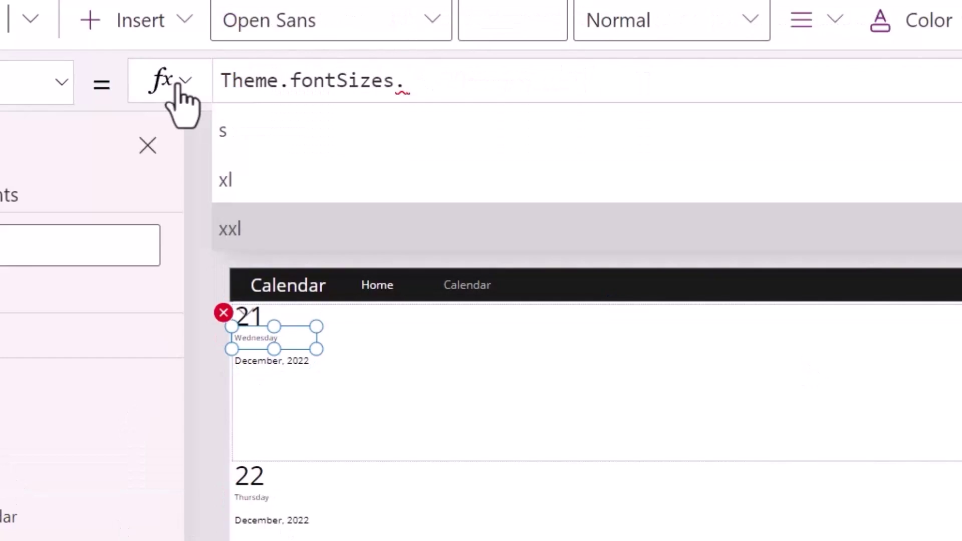
key(Up)
key(Up)
key(Up)
key(Tab)
click(277, 353)
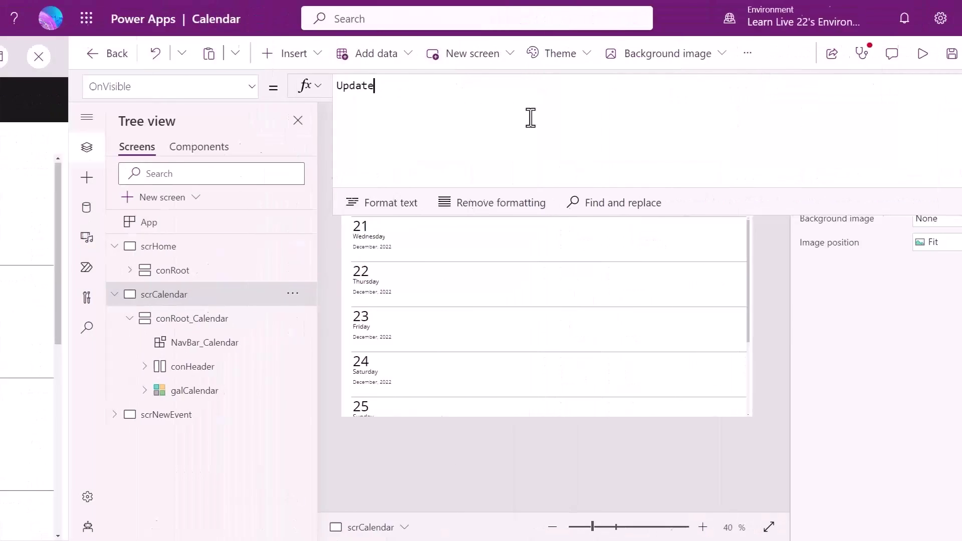
text(Context({)
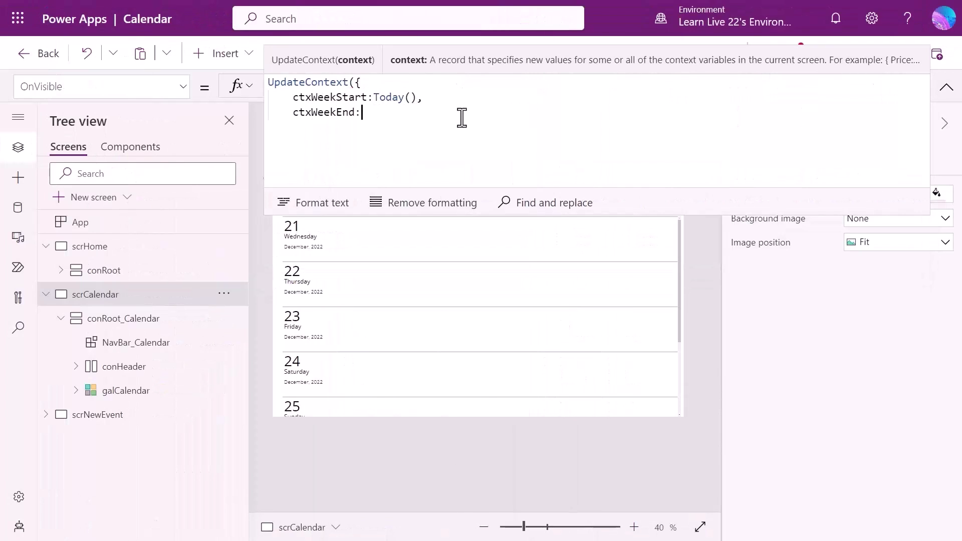
text(Today())
Step: Continue the scrCalendar OnVisible UpdateContext formula on a new line
key(shift+Return)
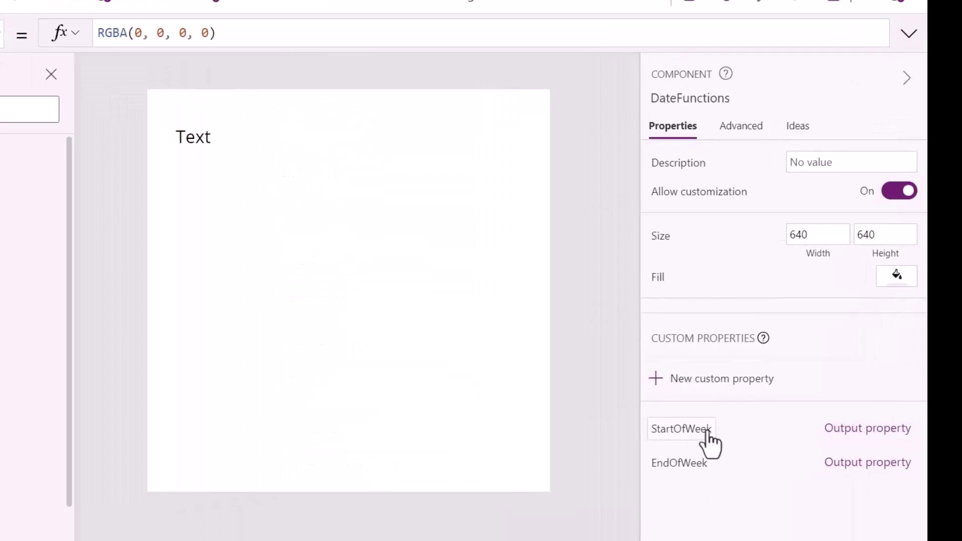
text($"StartOfWeek={)
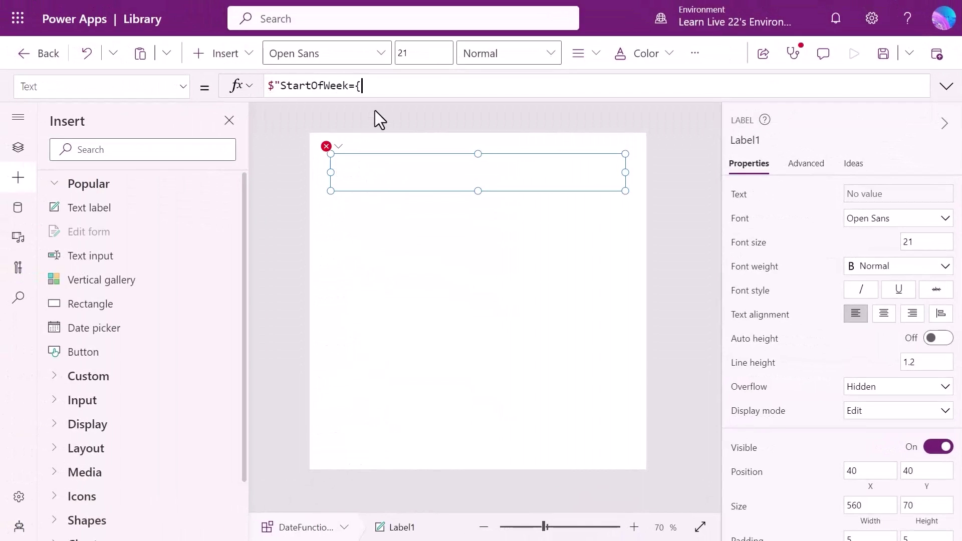
text(DateFunctions.StartOfWeek(Now())}")
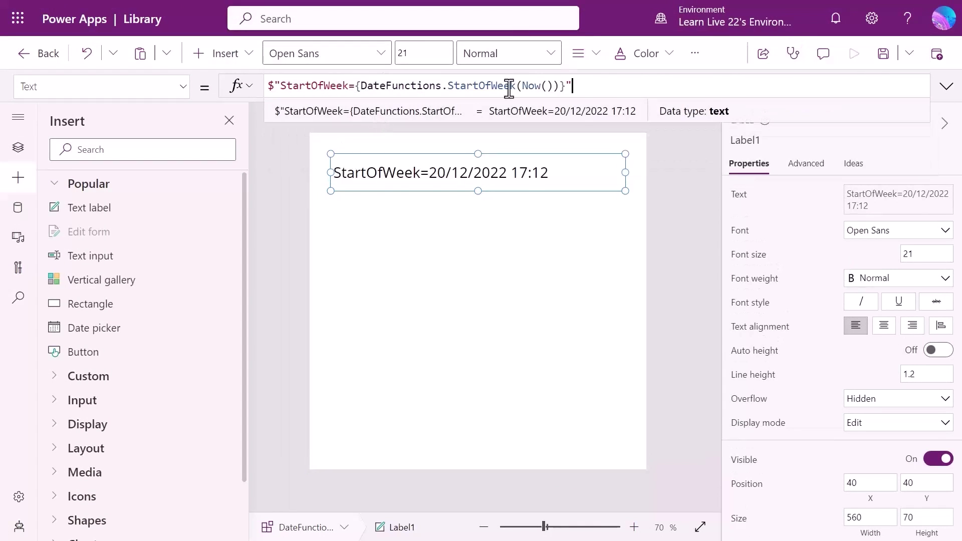
Step: Duplicate the StartOfWeek test label for EndOfWeek, then save the library as DateFunctionsLibrary
key(ctrl+c)
key(ctrl+v)
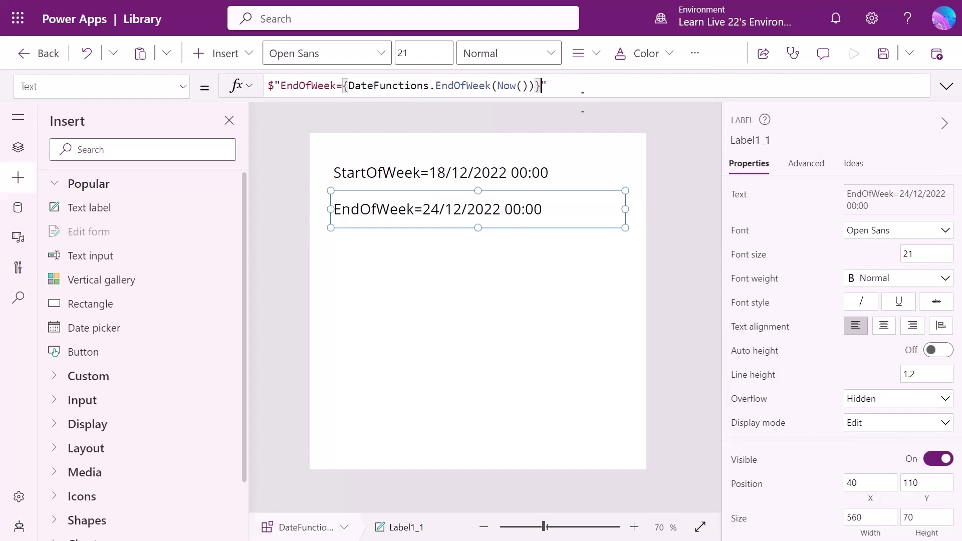
click(669, 268)
click(883, 53)
text(DateFunctionsL)
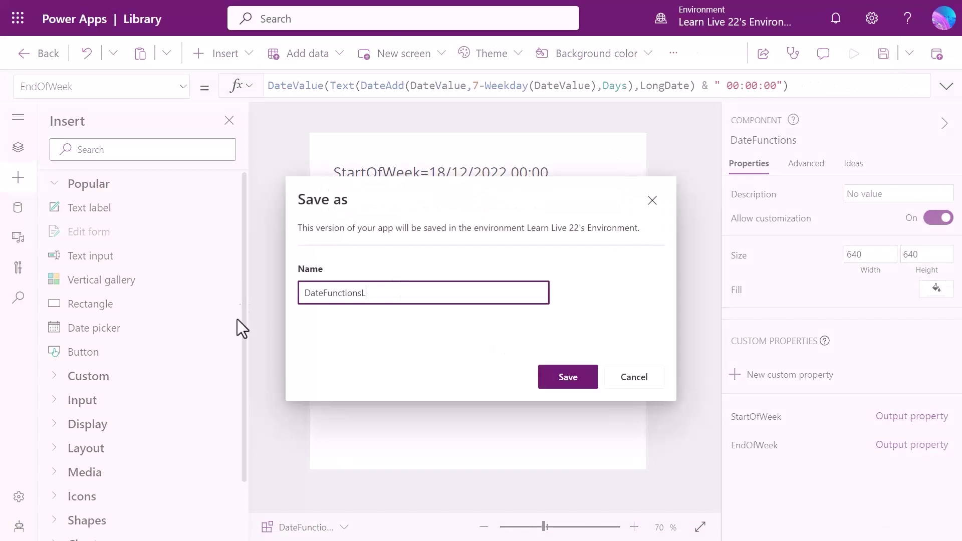
text(ibrary)
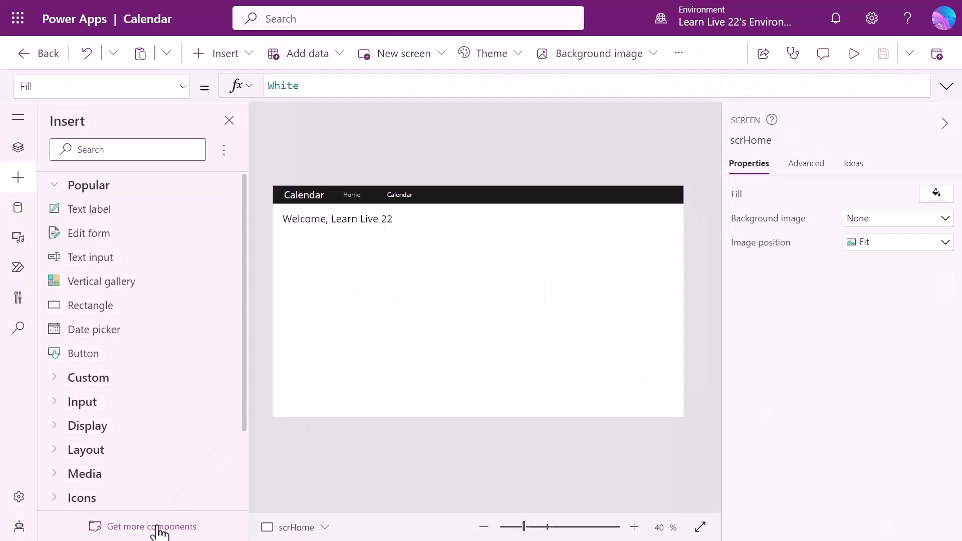
Step: Import DateFunctions and set ctxWeekStart to DateFunctions_1.StartOfWeek(Today())
click(159, 527)
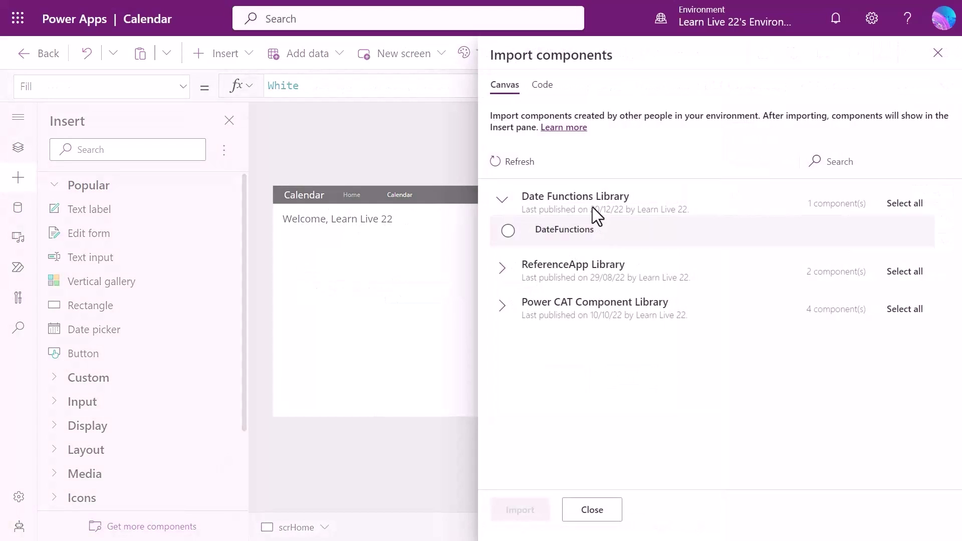
click(575, 230)
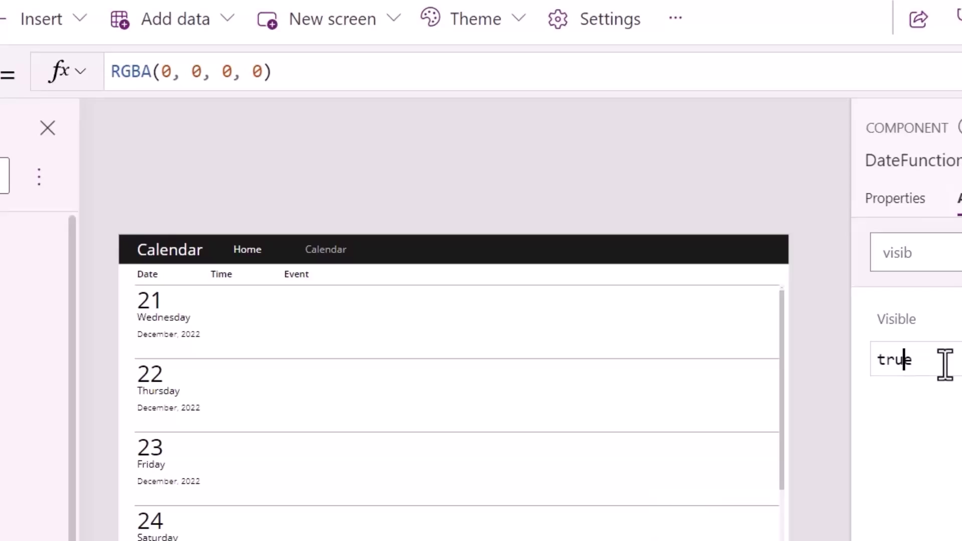
key(ctrl+Left)
text(DateFunctions)
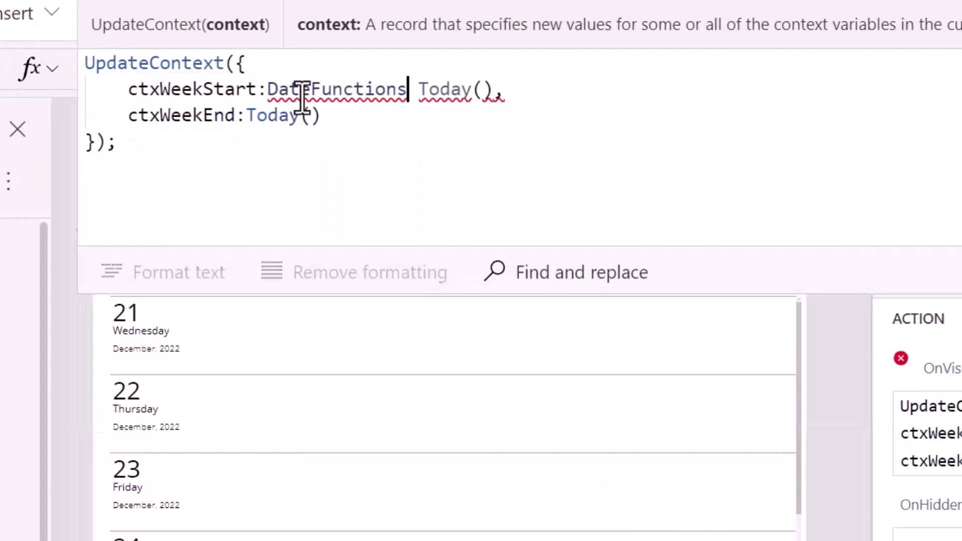
text(_1.Start)
key(Tab)
Step: Set ctxWeekEnd to DateFunctions_1.EndOfWeek(Today()) in the OnVisible formula
drag(266, 89, 536, 90)
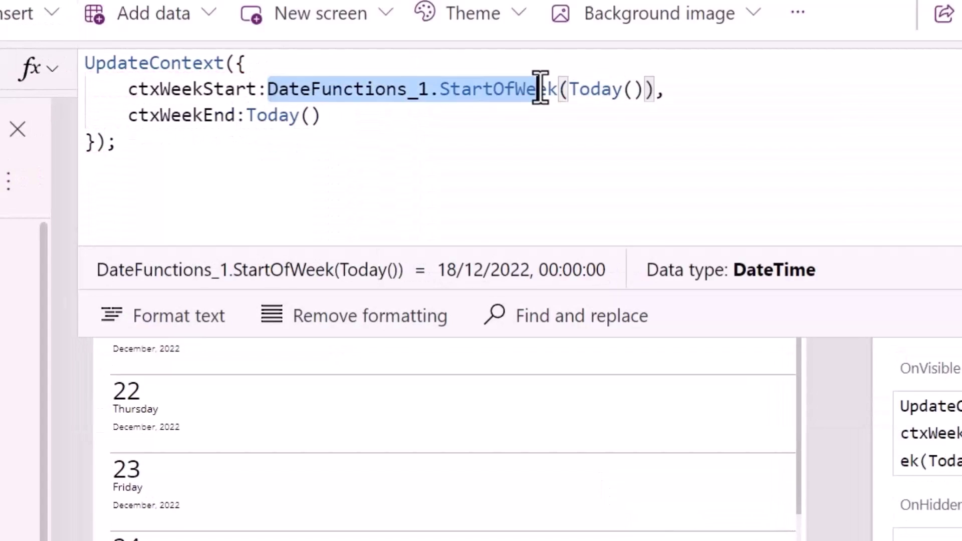
key(ctrl+c)
key(ctrl+v)
double_click(451, 115)
text(End)
key(Tab)
click(368, 134)
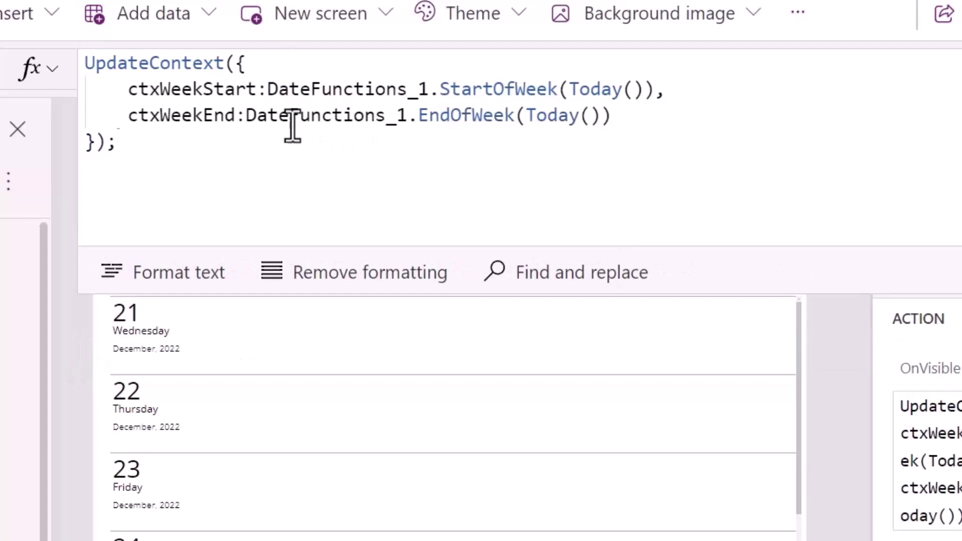
text(txSt)
key(Tab)
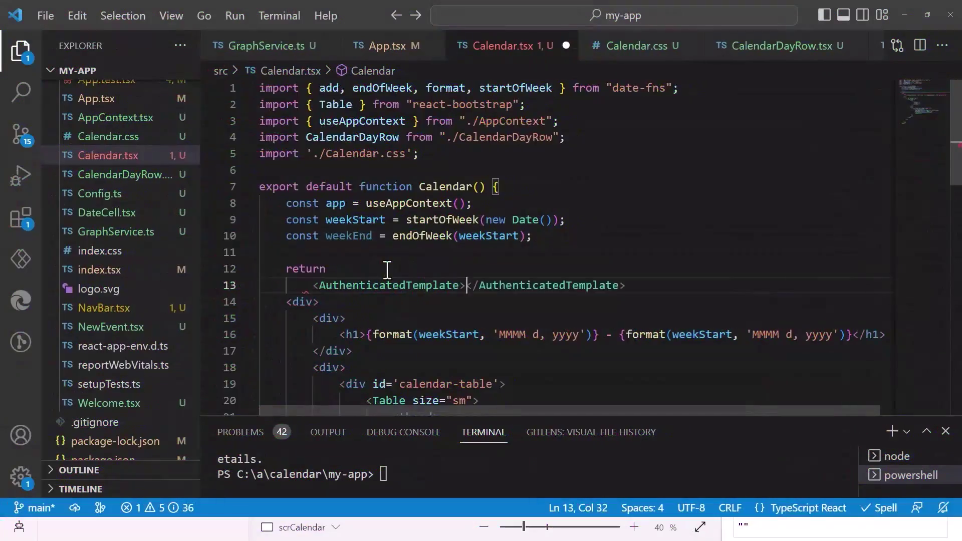
Step: Wrap the returned markup in AuthenticatedTemplate, imported from msal-react
key(shift+End)
key(ctrl+x)
key(ctrl+End)
key(ctrl+v)
key(Tab)
key(ctrl+period)
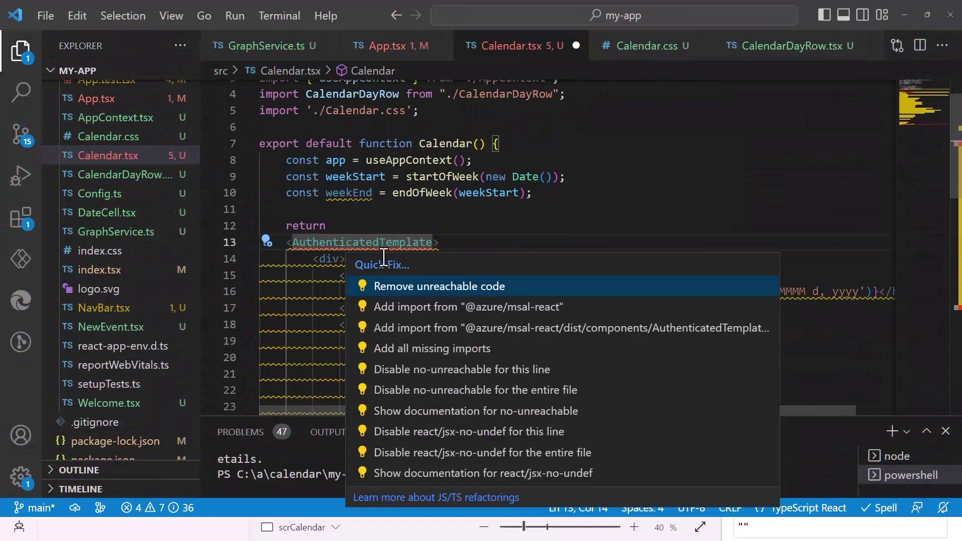
key(Down)
key(Return)
key(Home)
key(BackSpace)
key(BackSpace)
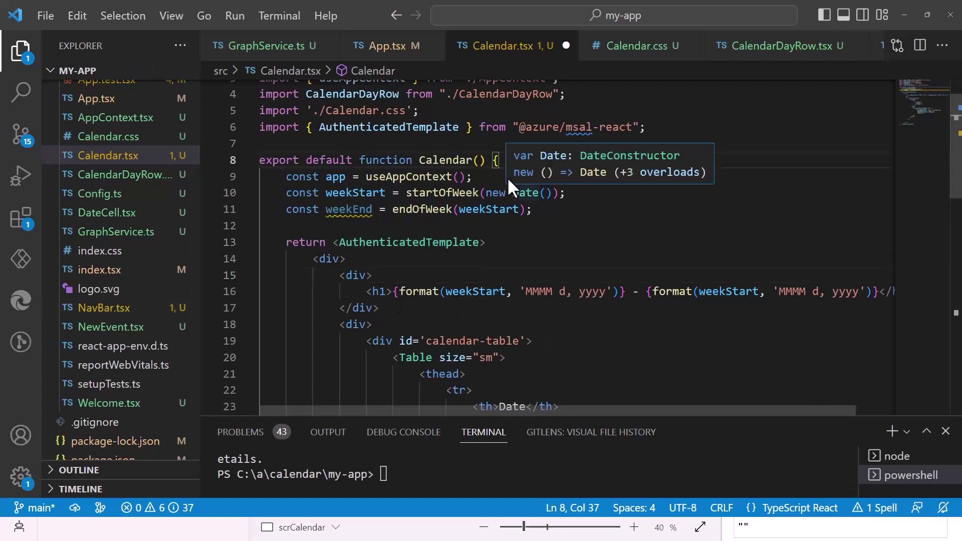
Step: Add events state and a useEffect with a loadEvents function, importing useEffect from react
key(Return)
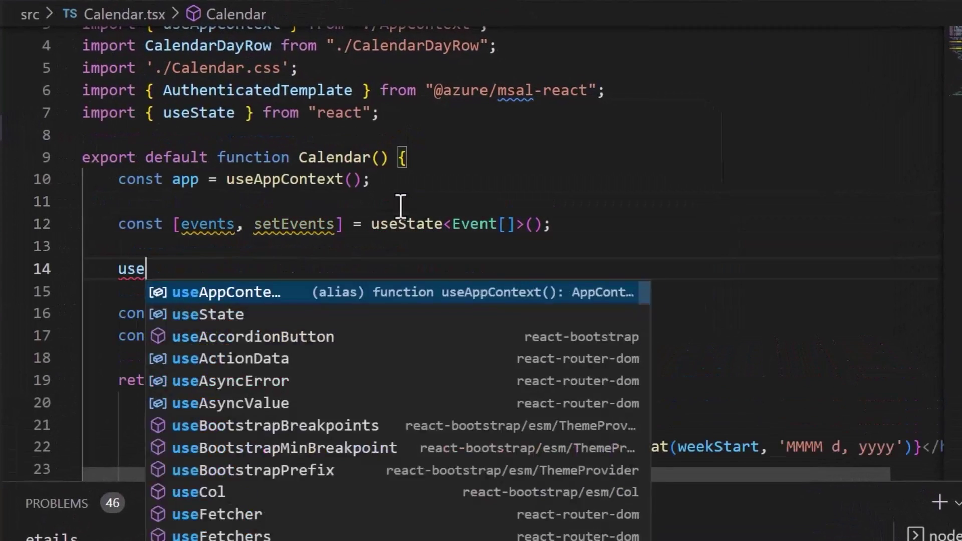
text(Effect(()=>{)
key(Return)
key(ctrl+period)
key(Return)
text(const loadEvents = async () =)
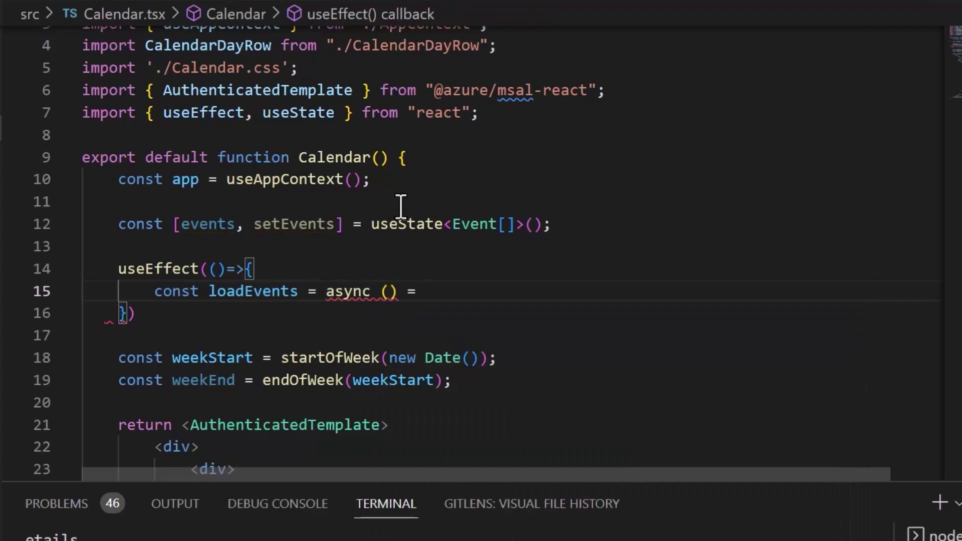
text(> {)
key(Return)
key(Return)
text(})
text(if (app.user )
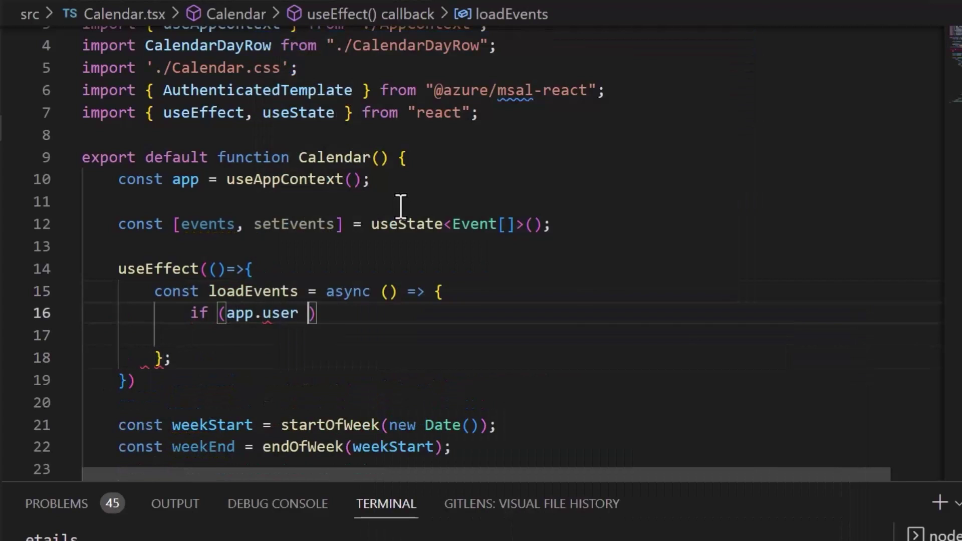
text() {)
key(Return)
text(const ianaTimeZones = findIana(app)
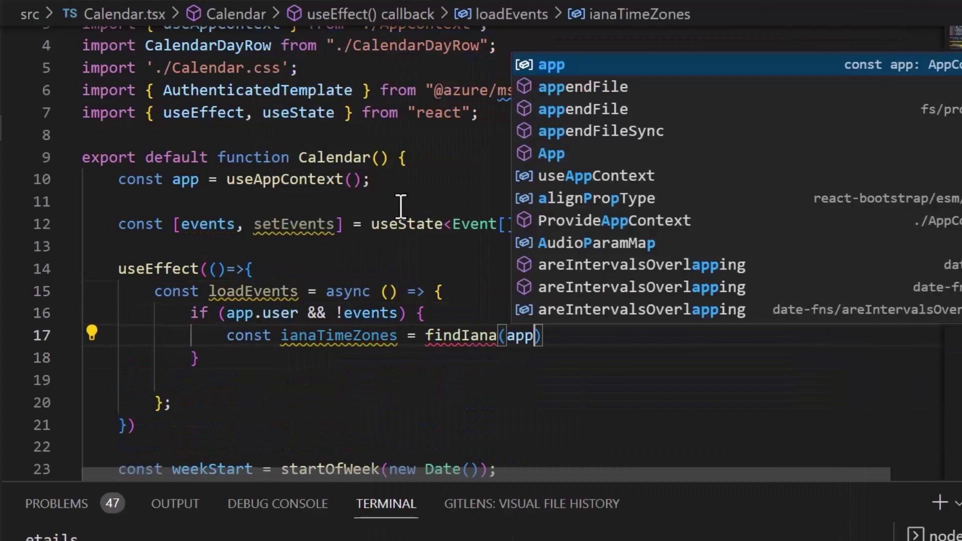
text(.user?.timeZone!)
Step: Install windows-iana and import findIana from it
key(ctrl+period)
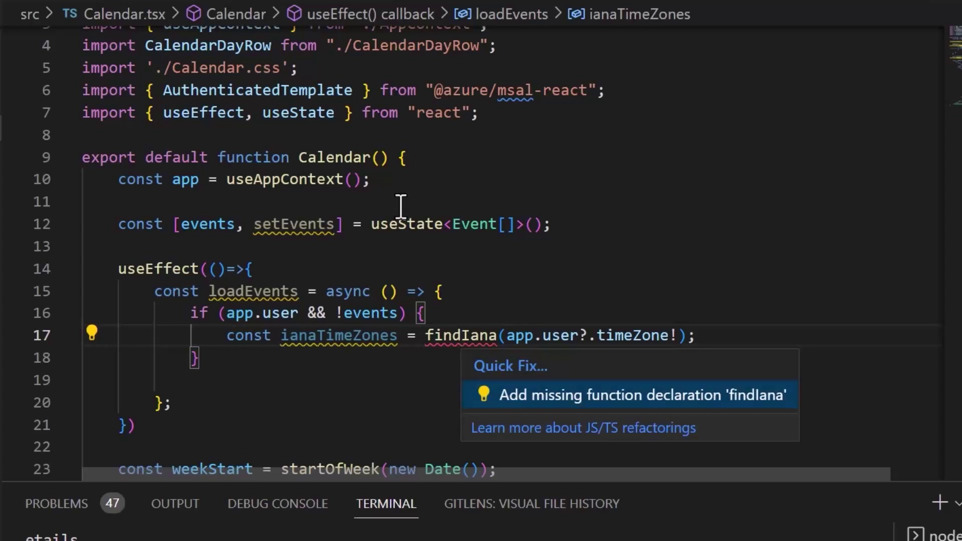
key(Return)
drag(530, 482, 526, 239)
text(npm insta)
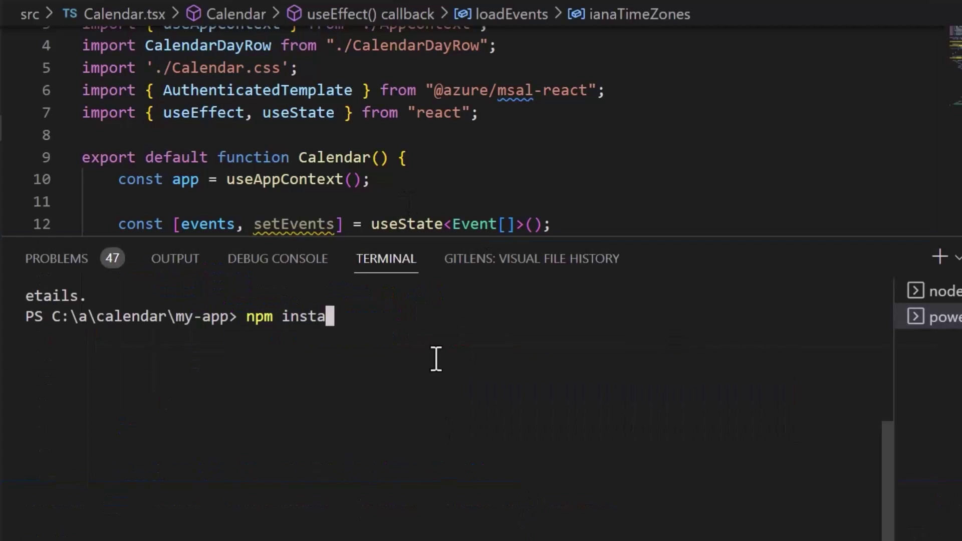
key(ctrl+period)
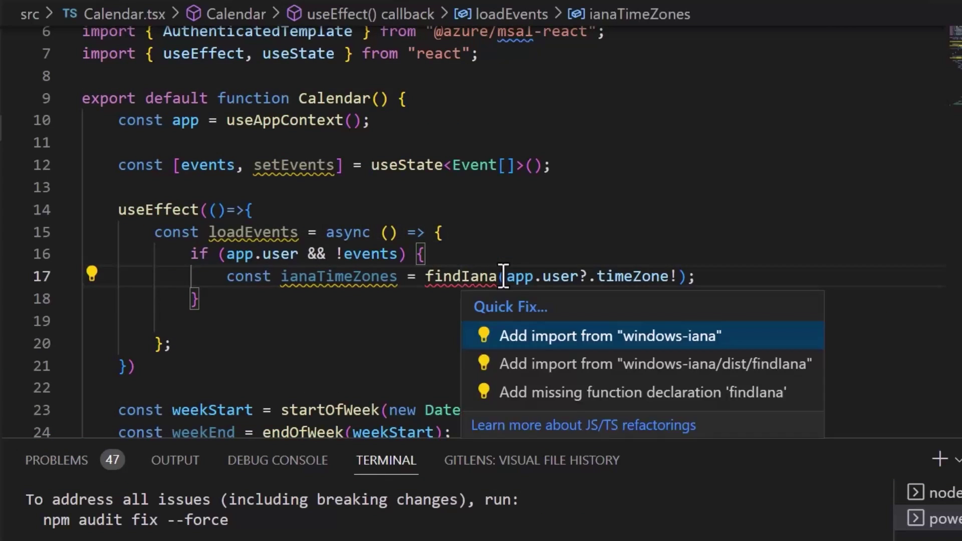
key(Return)
text(await getUser)
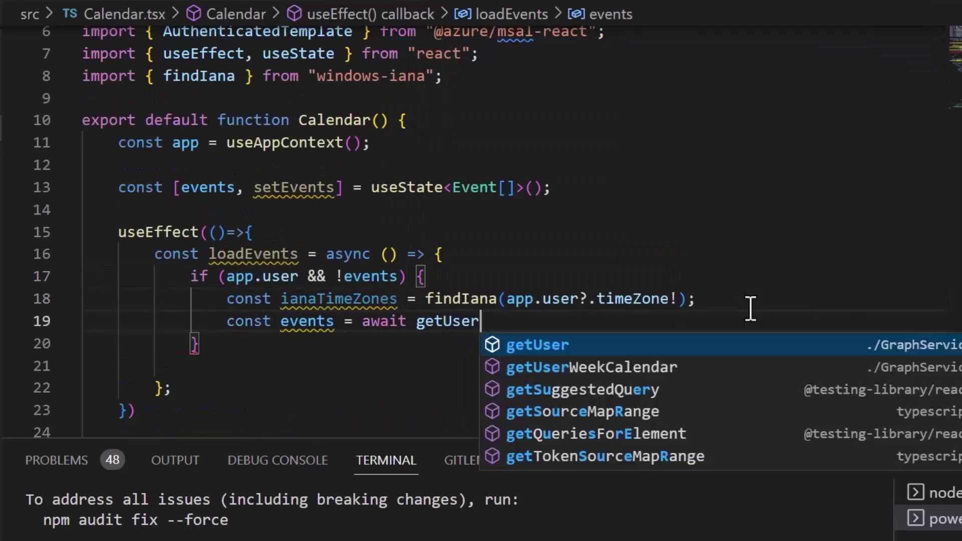
text(WeekCalend)
Step: Fetch the week's events with getUserWeekCalendar(authProvider, ianaTimeZones)
key(Tab)
text((app.au)
key(Tab)
text(!, ianaTime)
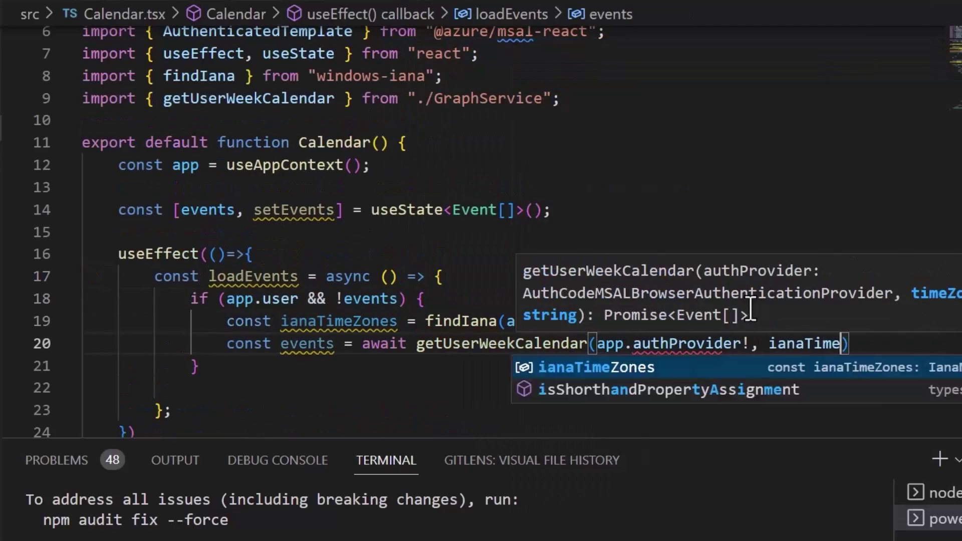
key(Tab)
key(Escape)
text([0].valueOf());)
key(Return)
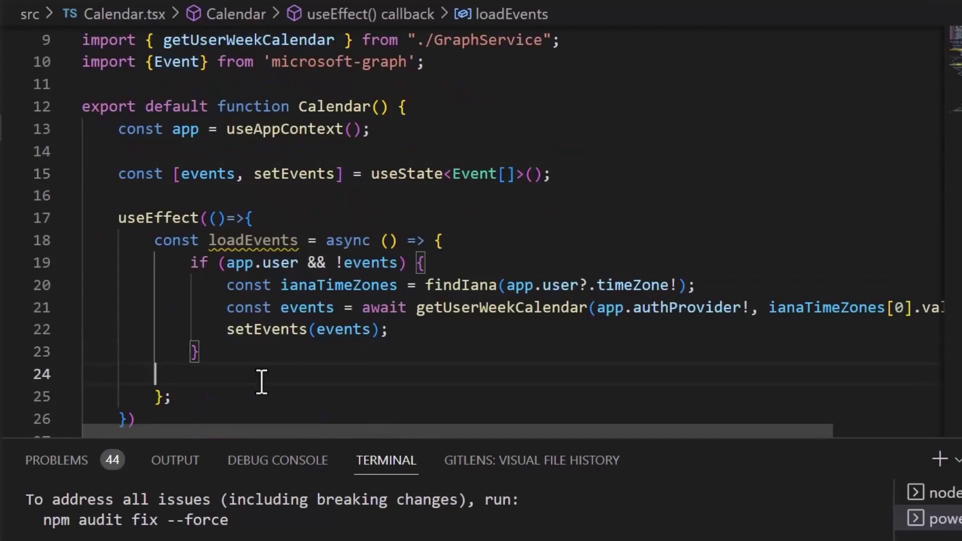
scroll(347, 398, down, 6)
scroll(451, 301, down, 4)
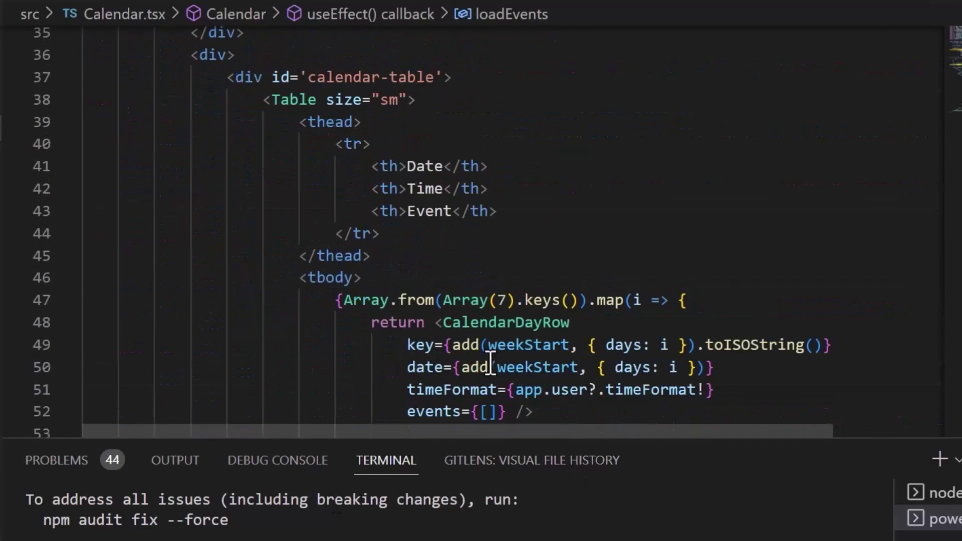
Step: Filter each row's events by getDay(parseISO(event.start?.dateTime!)) === i and reformat the lines
click(513, 350)
text(.filter(event => )
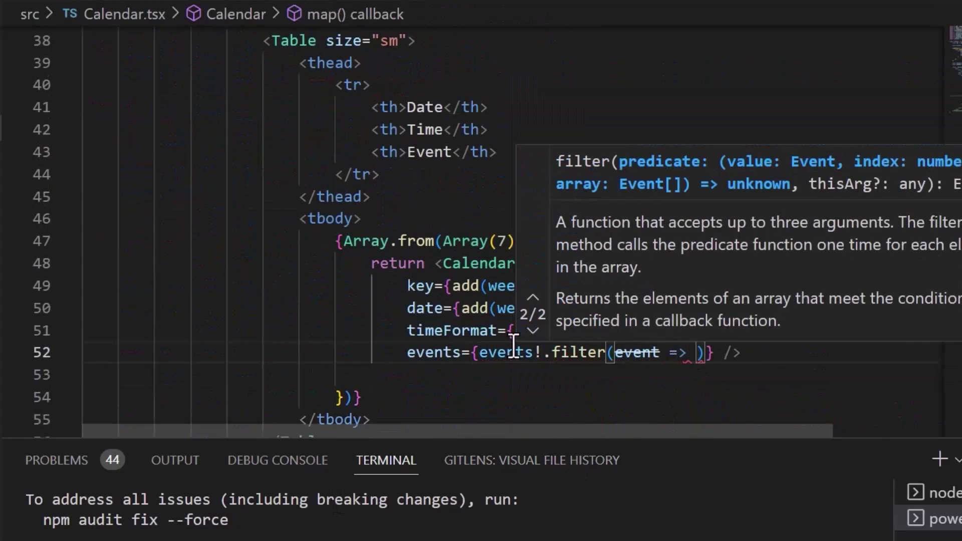
text(getDay(parseISO(event.start?.d)
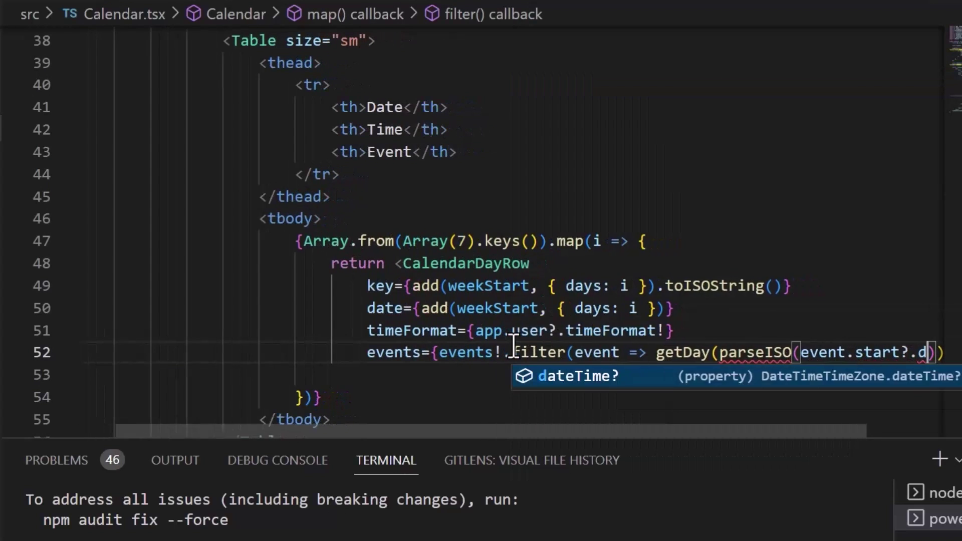
key(Tab)
text(!)
key(Right)
key(Right)
text(=== )
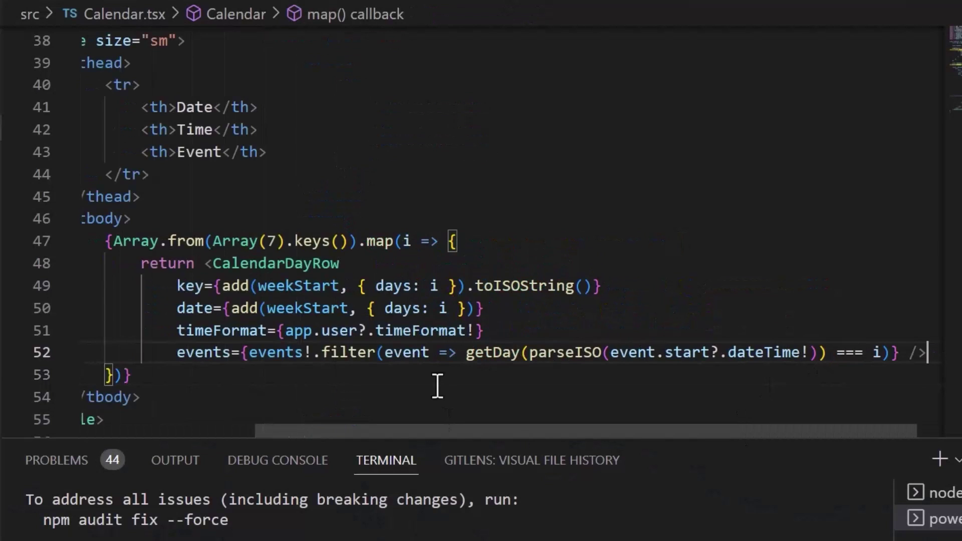
key(Home)
key(ctrl+Right)
key(ctrl+Right)
key(Return)
scroll(389, 346, down, 1)
click(382, 381)
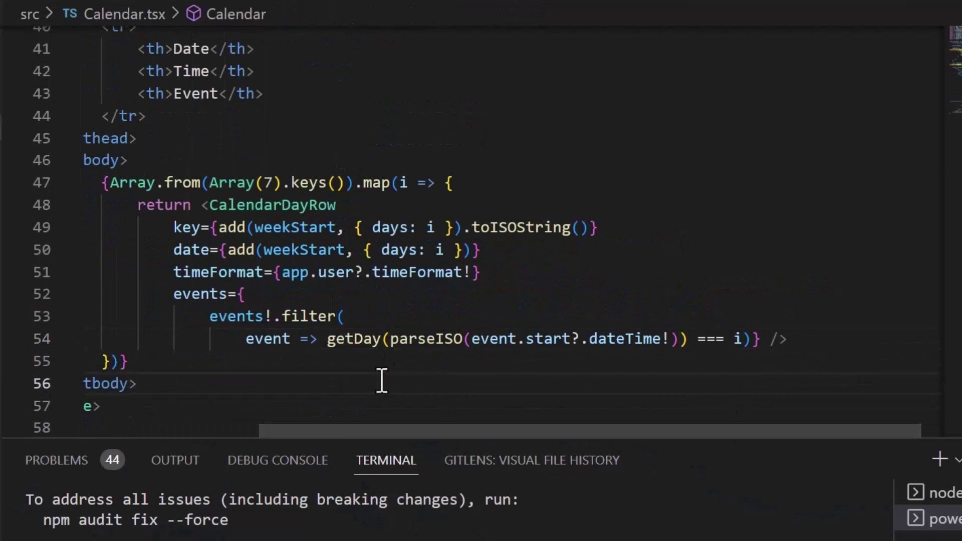
scroll(201, 338, up, 9)
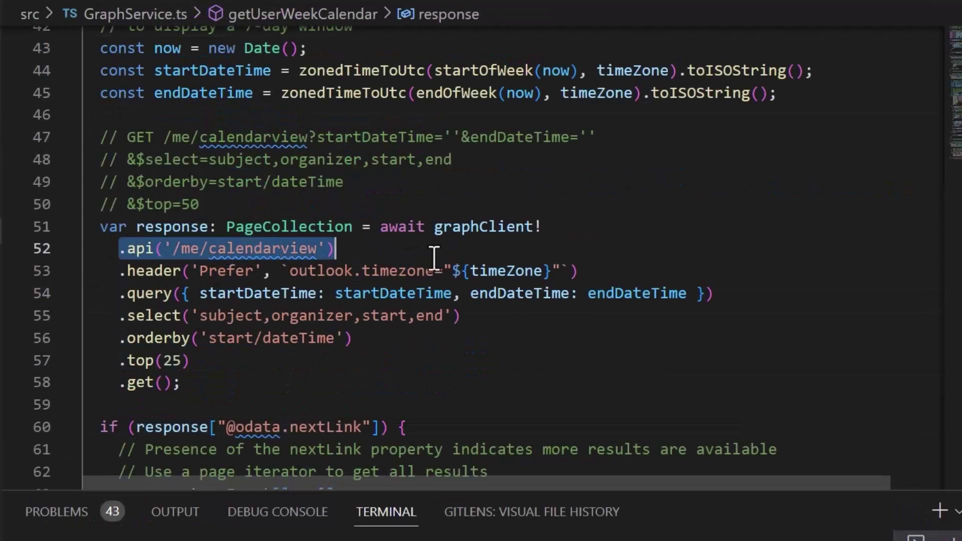
Step: Move the event-row return block inside CalendarDayRow's empty-events check and save
drag(450, 293, 501, 383)
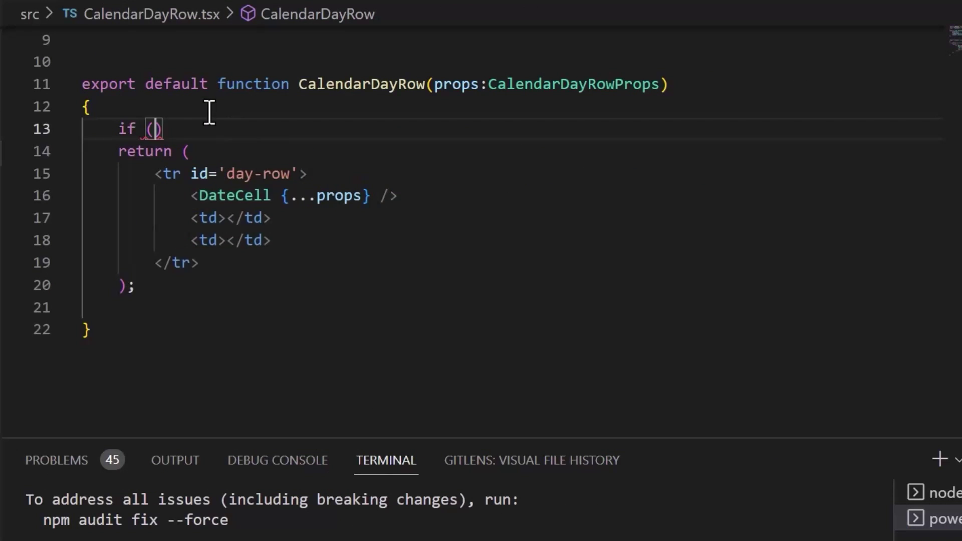
text(props.events.length)
drag(122, 218, 136, 352)
key(ctrl+x)
click(192, 154)
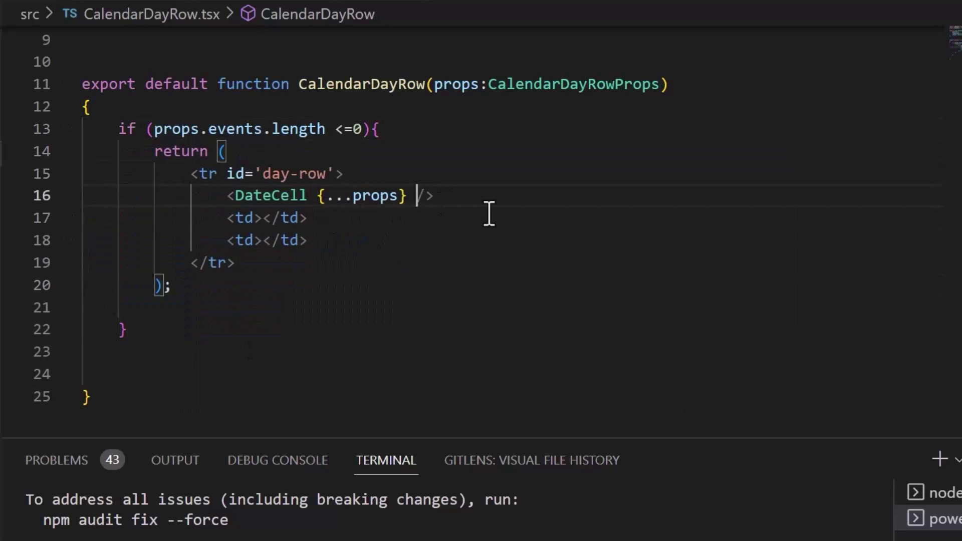
text(retr)
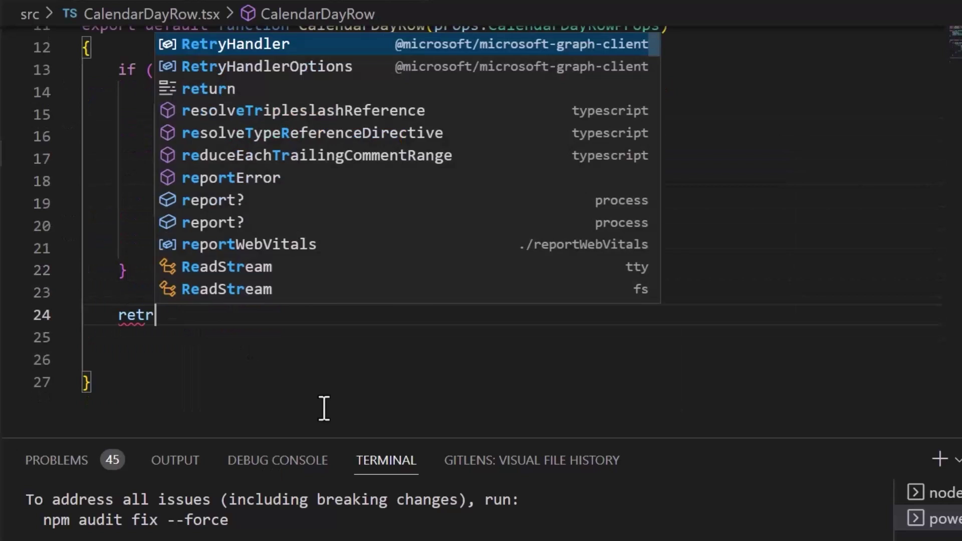
text(urn ()
text(start?.dateTime, props.timeFormat)}</div)
key(Return)
key(ctrl+s)
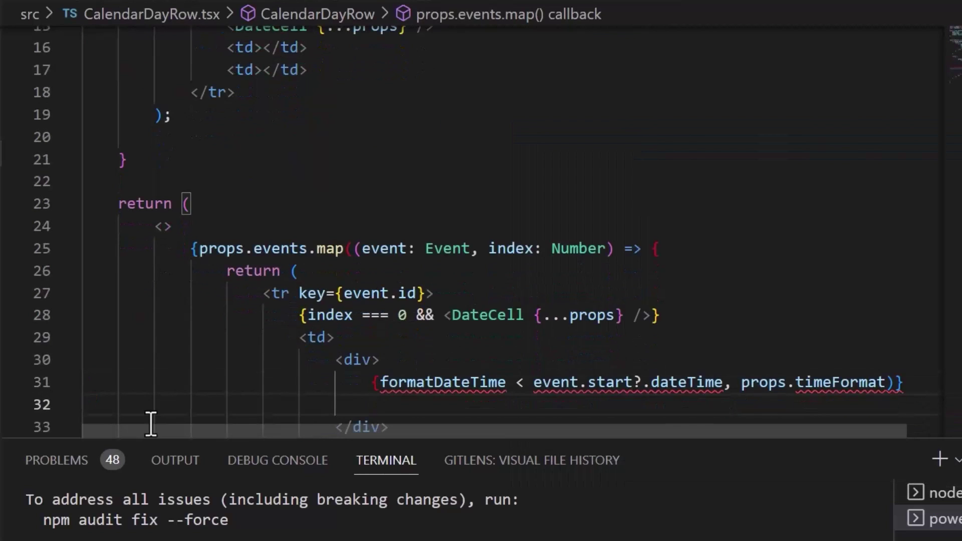
Step: Generate a formatDateTime helper using date-fns format and parseISO, adding the import
key(ctrl+period)
key(Return)
text(string | undefined, timeFormat: string) :string {)
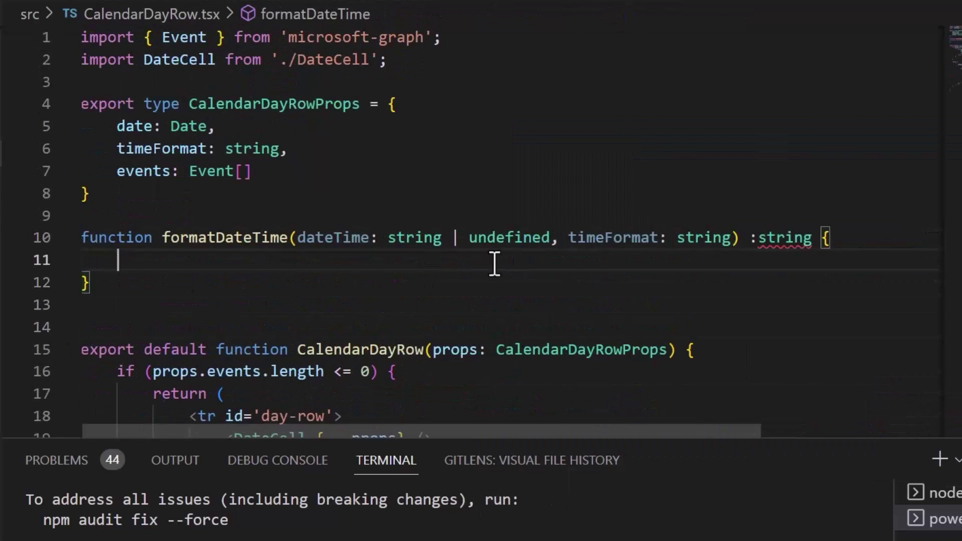
text(efined){)
key(Return)
text(return format(parseISO(dateTime), timeFormat);)
key(ctrl+period)
key(Return)
key(ctrl+s)
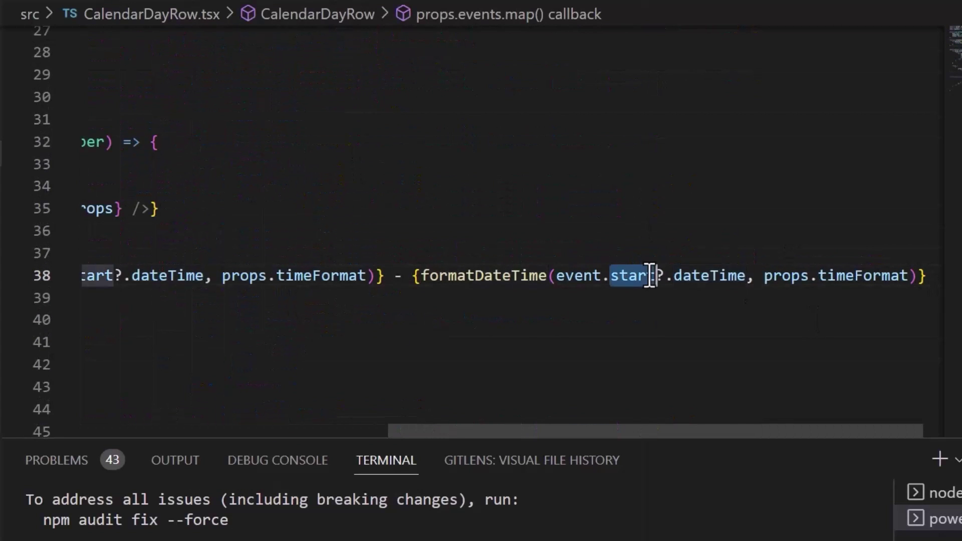
text(end)
Step: Add subject and organizer divs after the time cell in each event row
click(174, 298)
key(Return)
text(<td>)
key(Return)
text(<div>{)
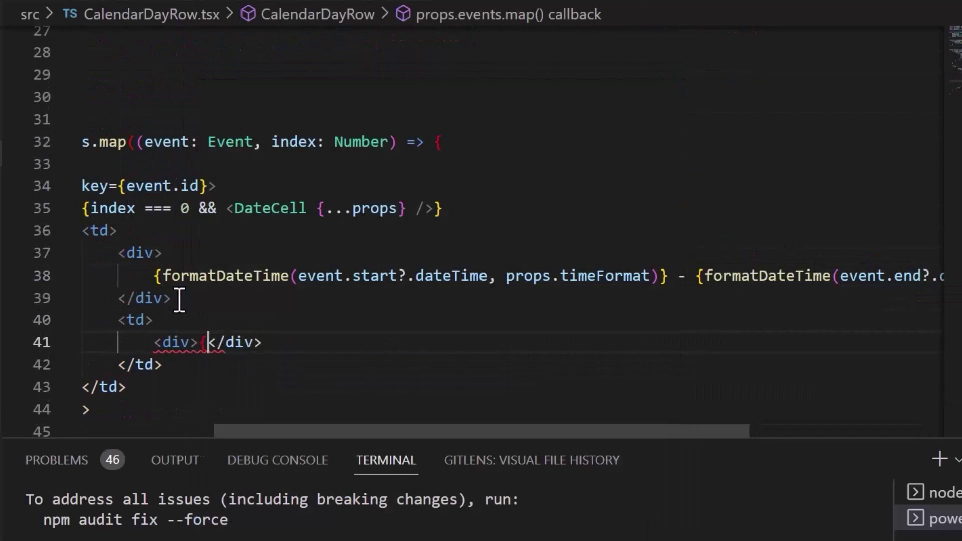
text(event.subject})
key(End)
key(Return)
text(<div>{event.organizer?.emailAddress})
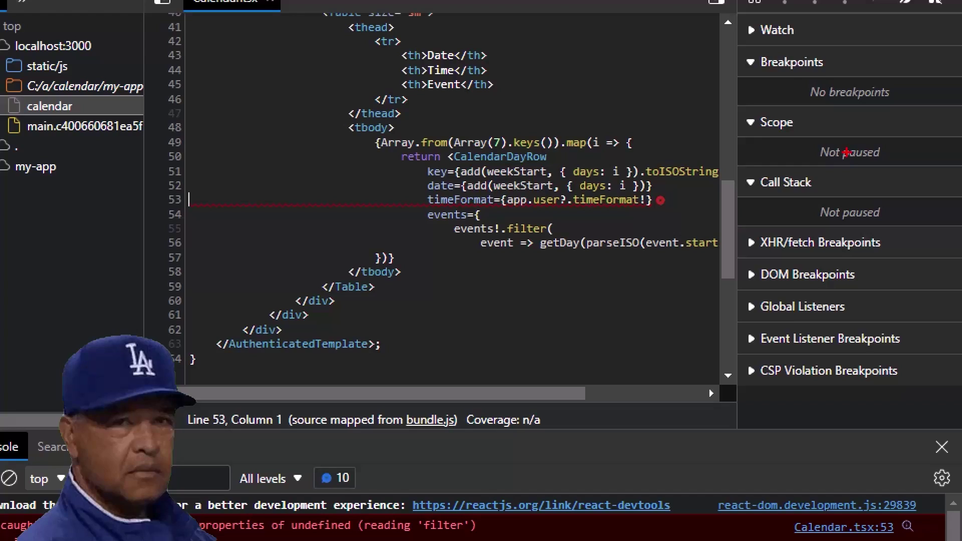
text(app.user.tim)
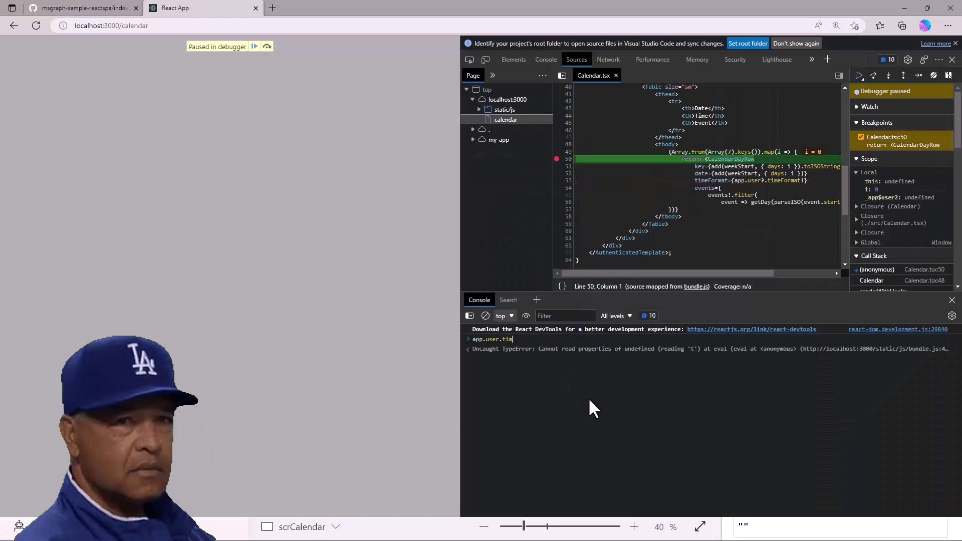
text(eFormat)
Step: Find app.user undefined in the console, guard rows with 'app.user && app.events &&', open a tab
key(Return)
text(app.user)
key(Return)
scroll(773, 187, up, 1)
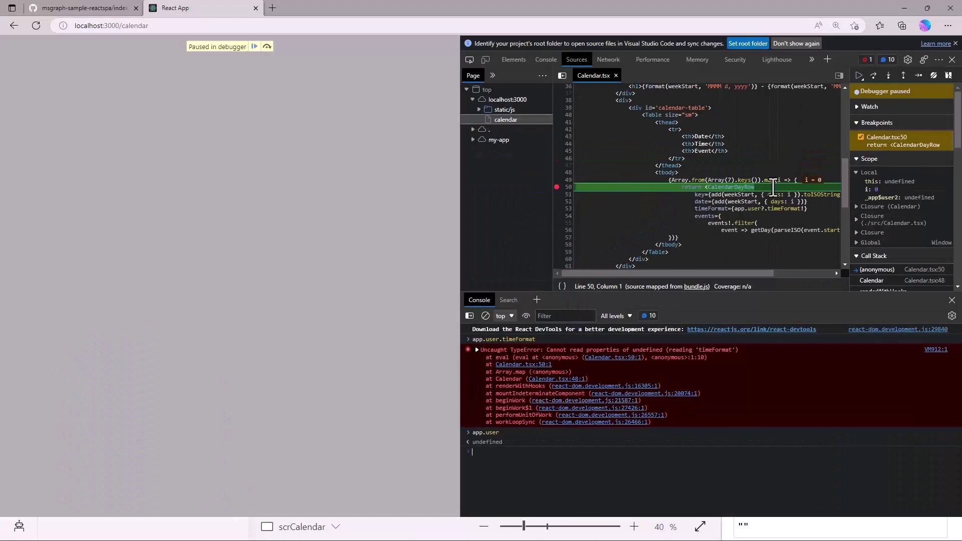
text(app.events && Array.from(Array(7).keys()).map(i => {)
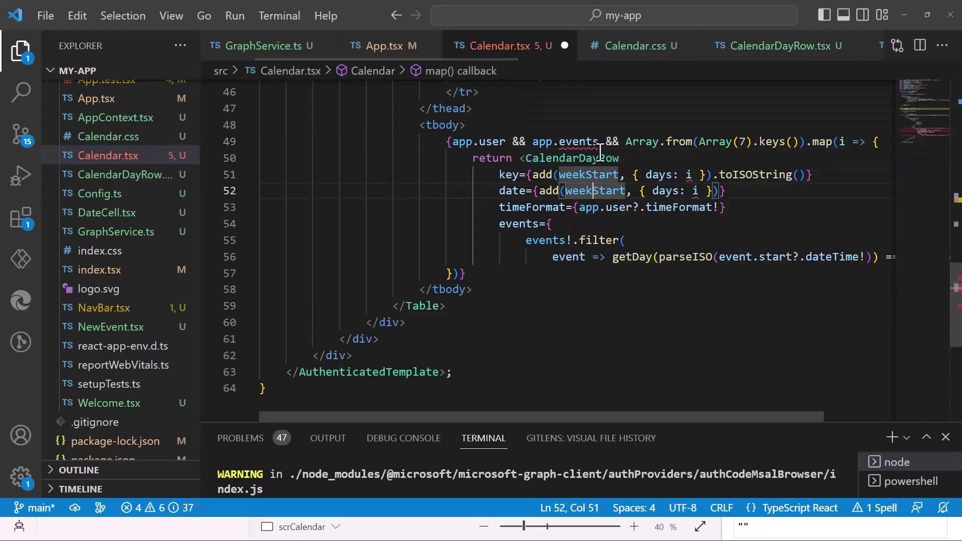
click(600, 153)
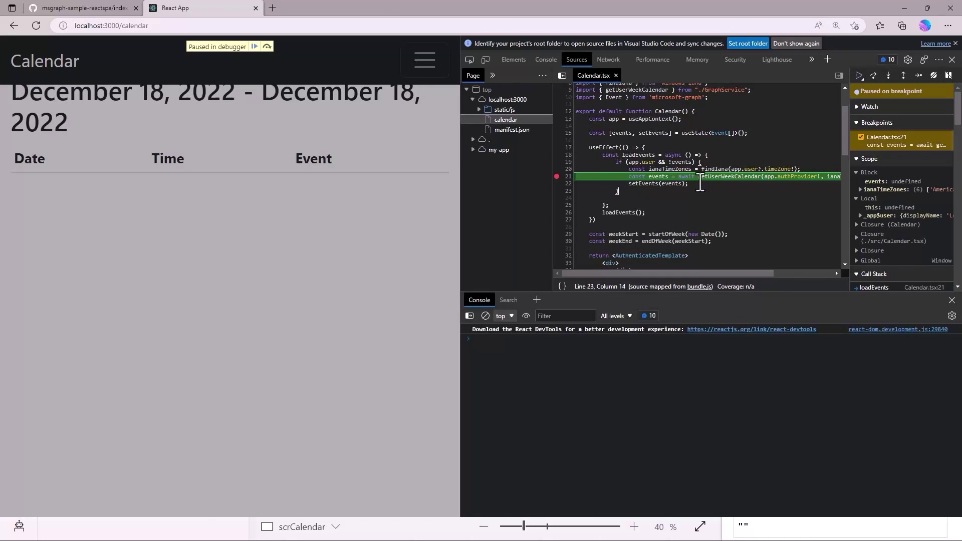
key(ctrl+t)
text(portal.office.com)
Step: Go to portal.office.com and start an Outlook event for Tuesday 20 December 2022
key(ctrl+BackSpace)
key(Return)
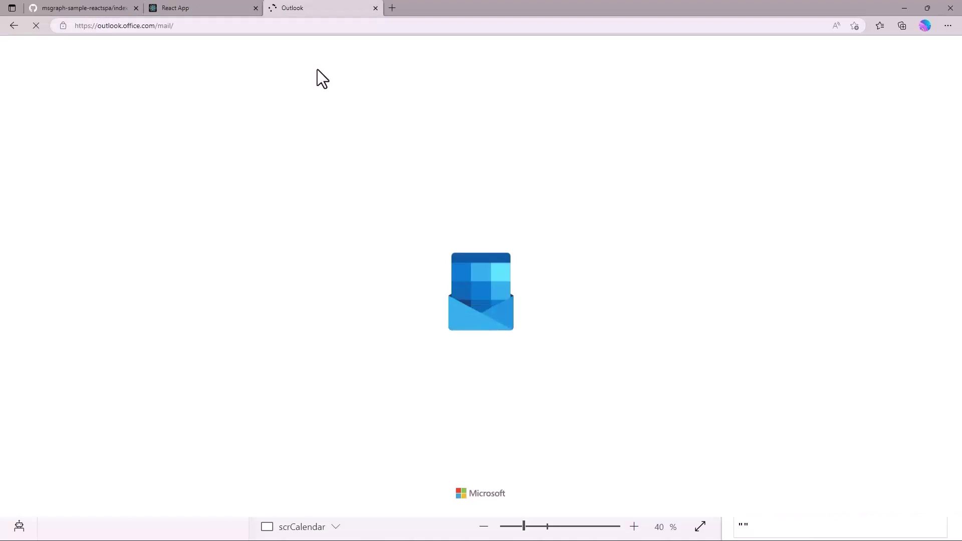
text(n)
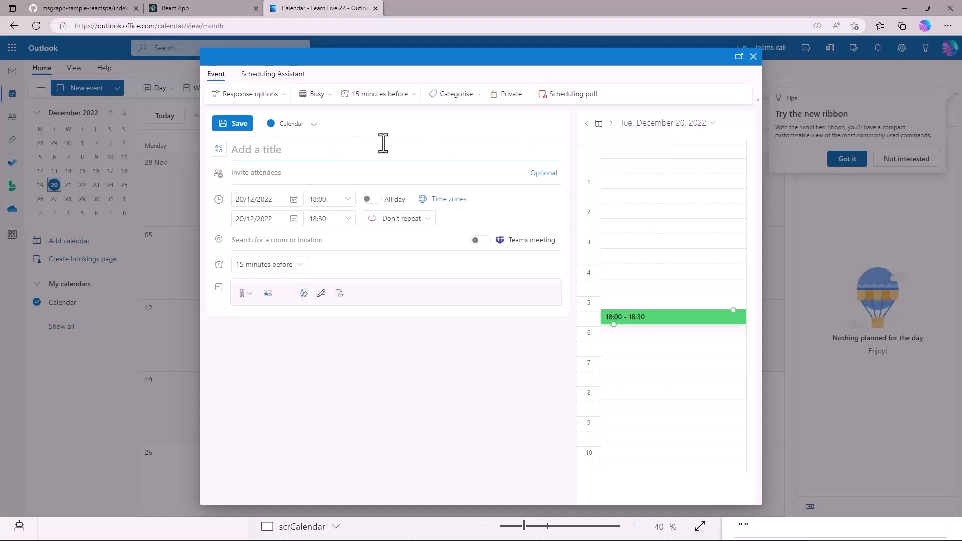
text(ist)
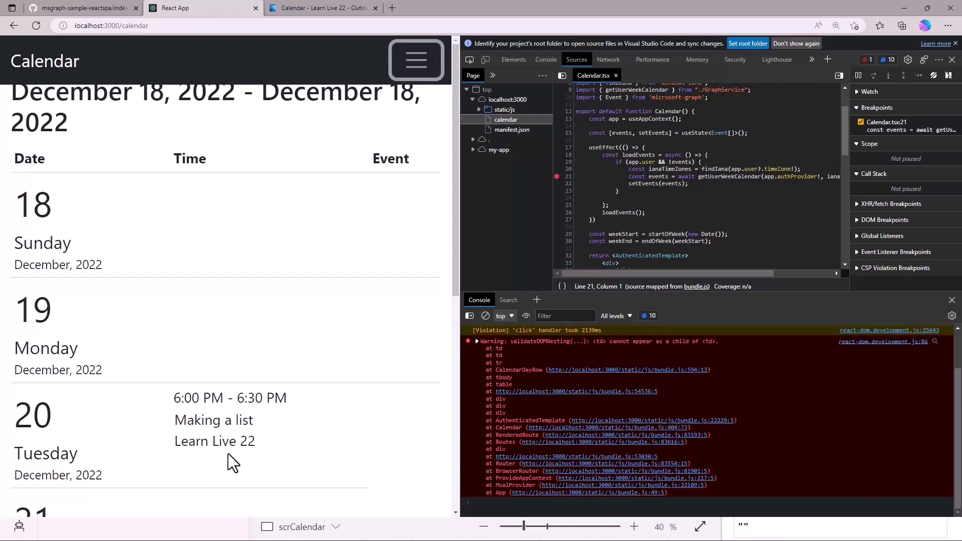
Step: Close the time cell with </td> in CalendarDayRow and save the new Outlook event
key(Return)
text(</td>)
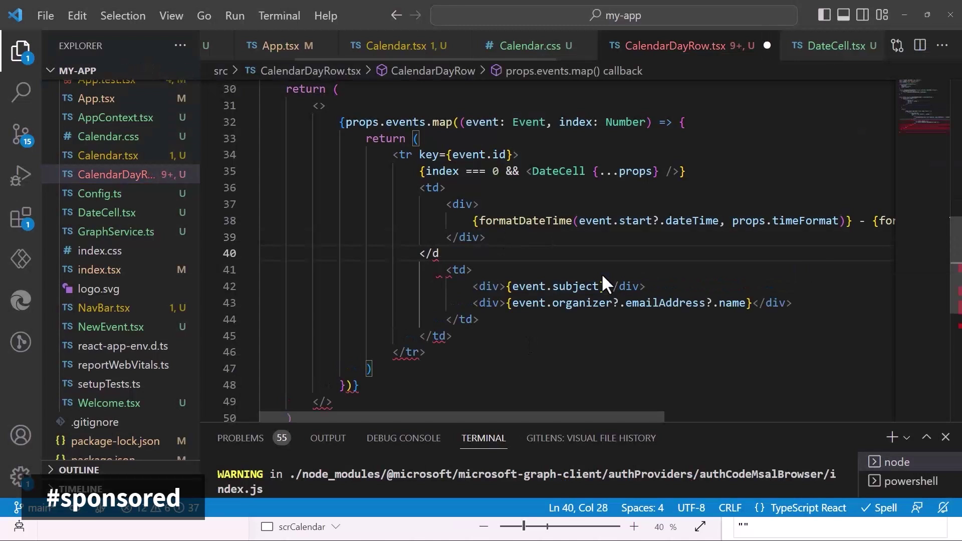
click(455, 338)
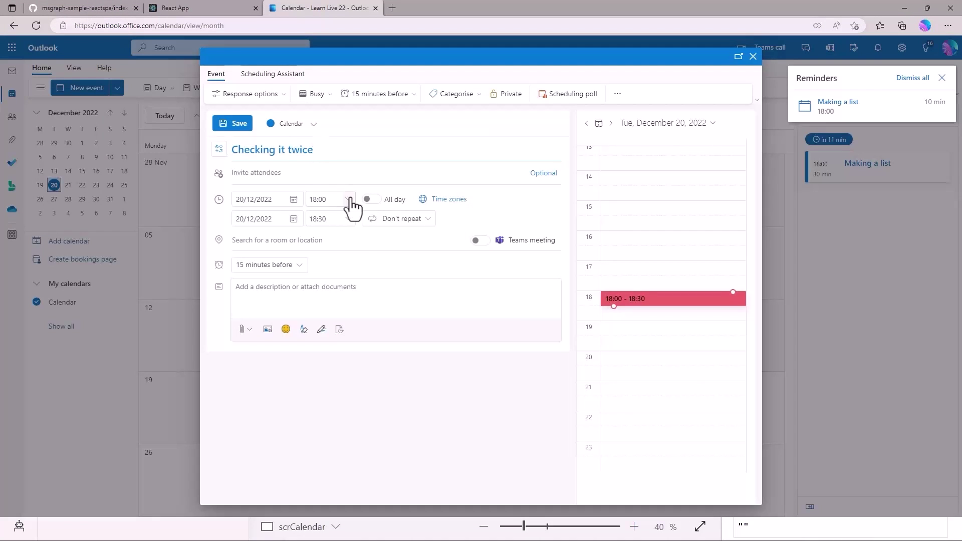
click(232, 123)
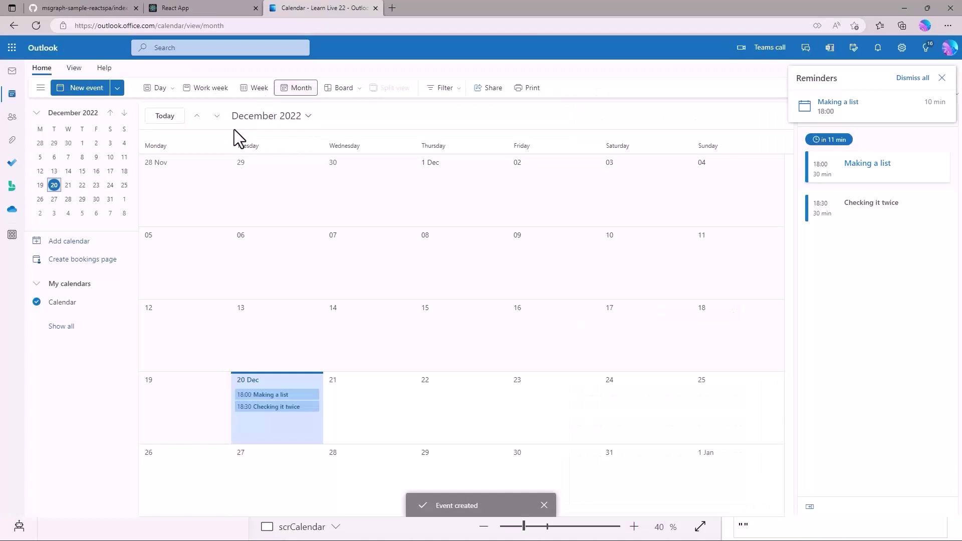
Step: Reload the React App calendar to show both Tuesday events, including 'Checking it twice'
click(182, 8)
click(36, 25)
click(70, 133)
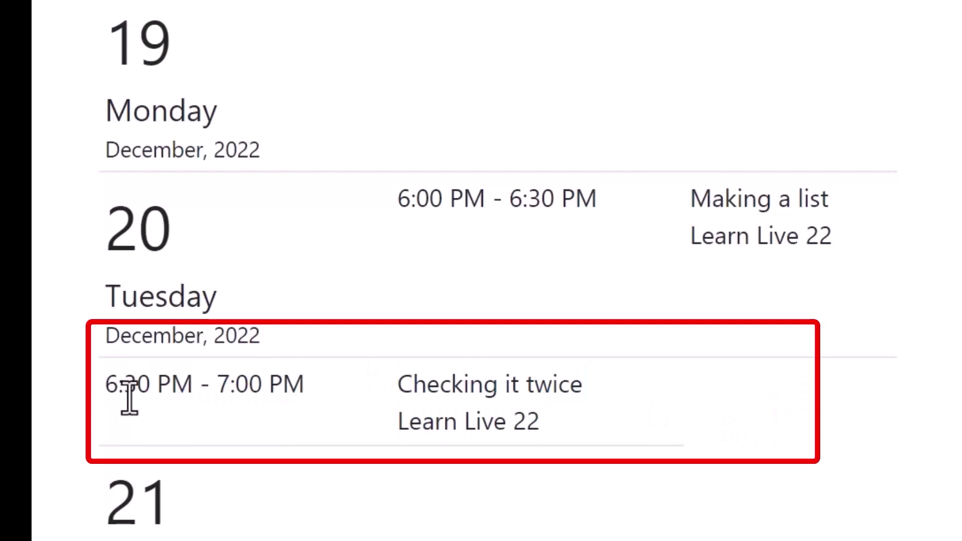
key(super+Tab)
Step: Give DateCell's td a rowSpan based on props.events.length
click(527, 168)
click(75, 149)
text(rowspa>)
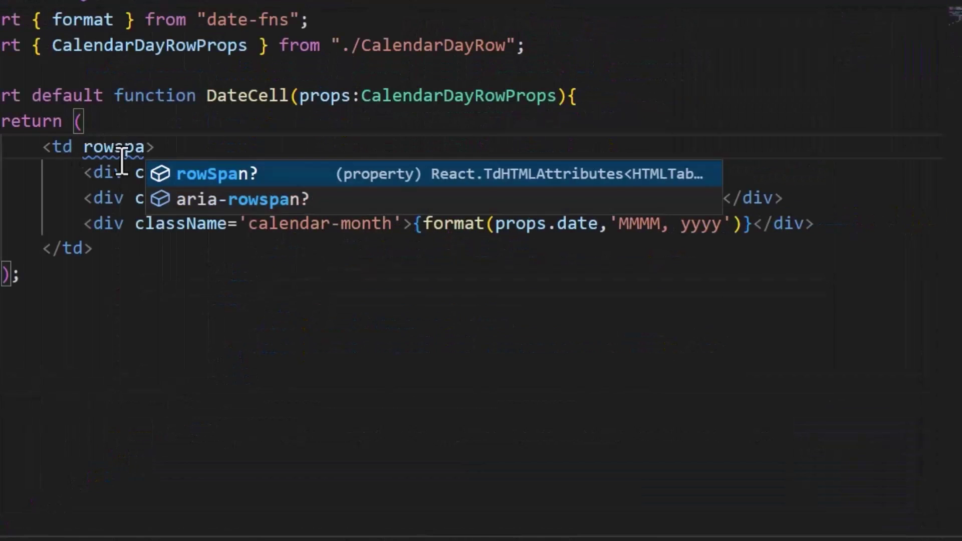
key(Tab)
text(props.events.le)
key(Tab)
text(<)
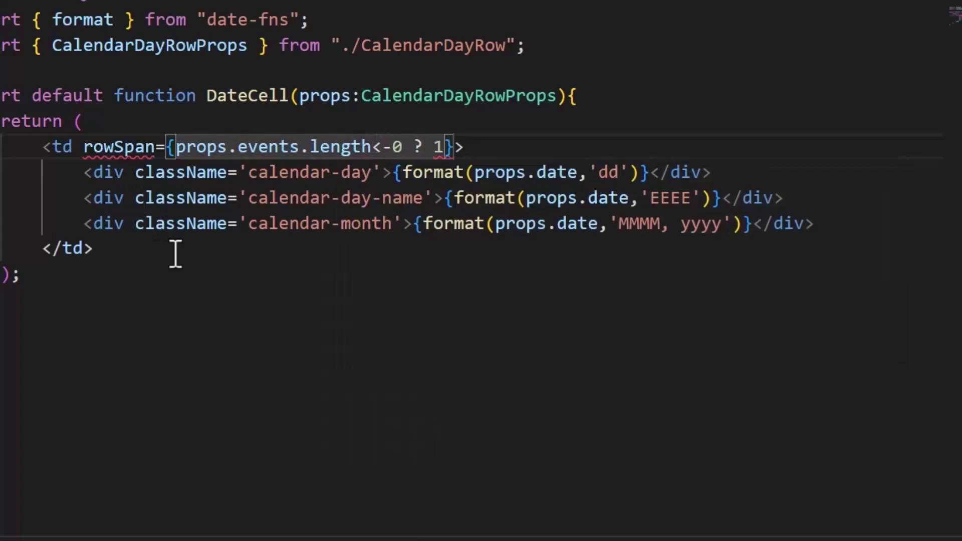
Step: Check the browser calendar, fix '<-' to '<=' in the rowSpan condition, and recheck
key(super+Tab)
click(623, 127)
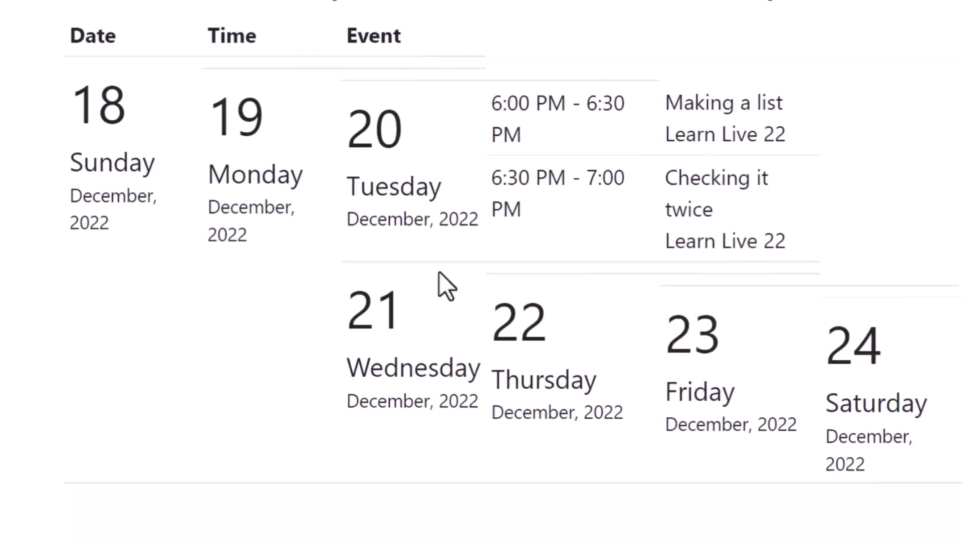
key(super+Tab)
click(639, 90)
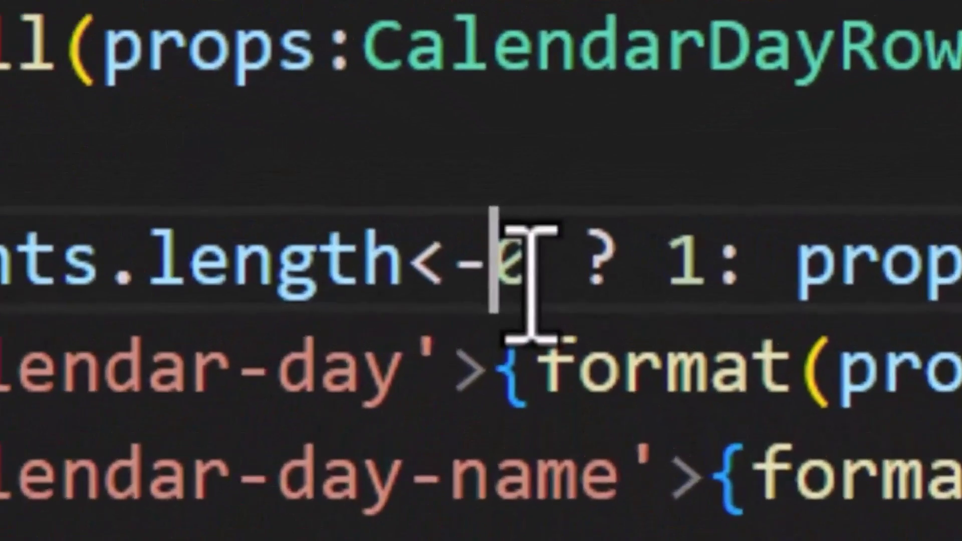
key(BackSpace)
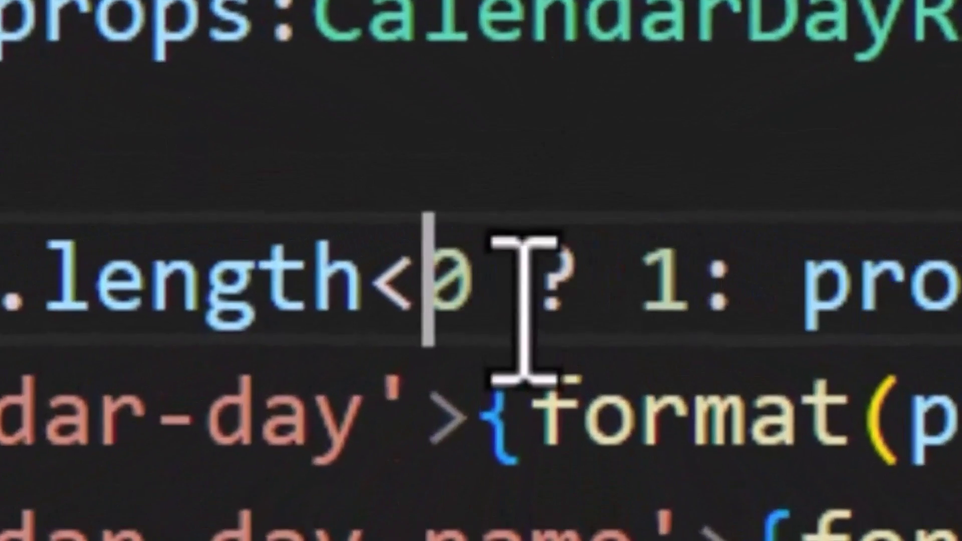
text(=)
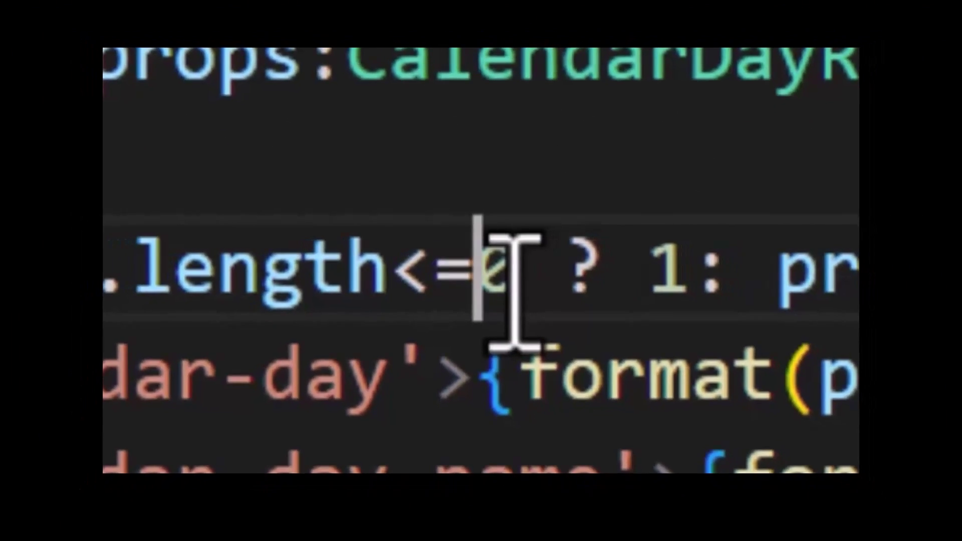
key(alt+Tab)
scroll(519, 239, down, 1)
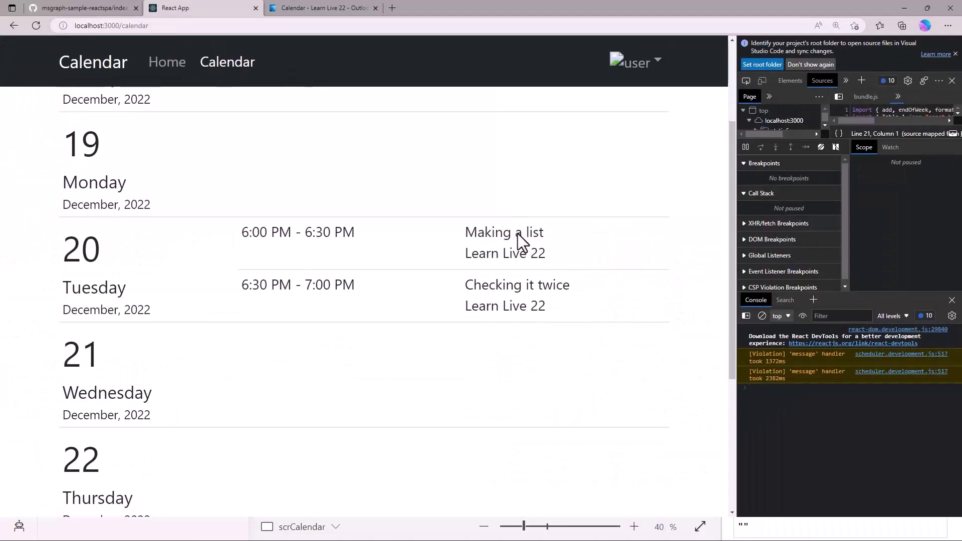
key(alt+Tab)
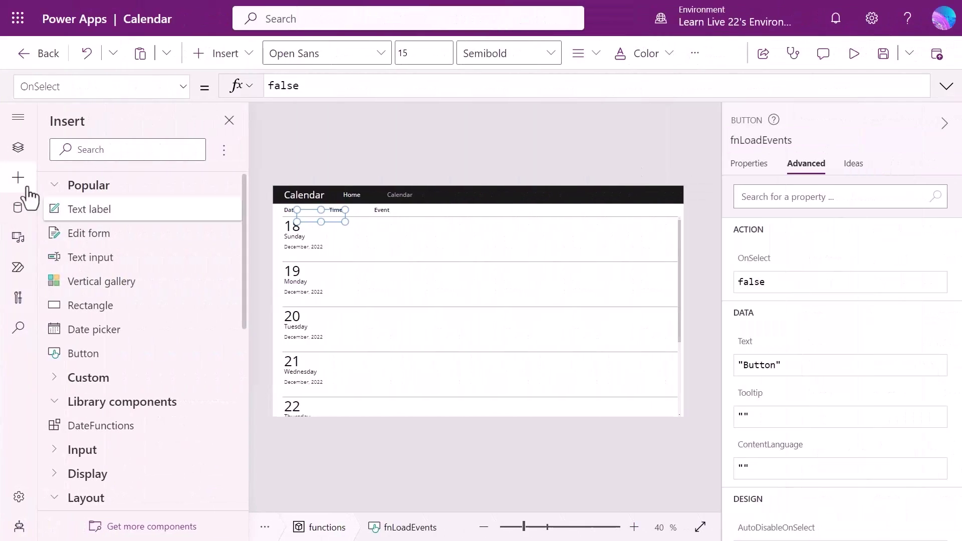
Step: Add the Office 365 Outlook connector from the Data pane via an 'office' search
click(18, 207)
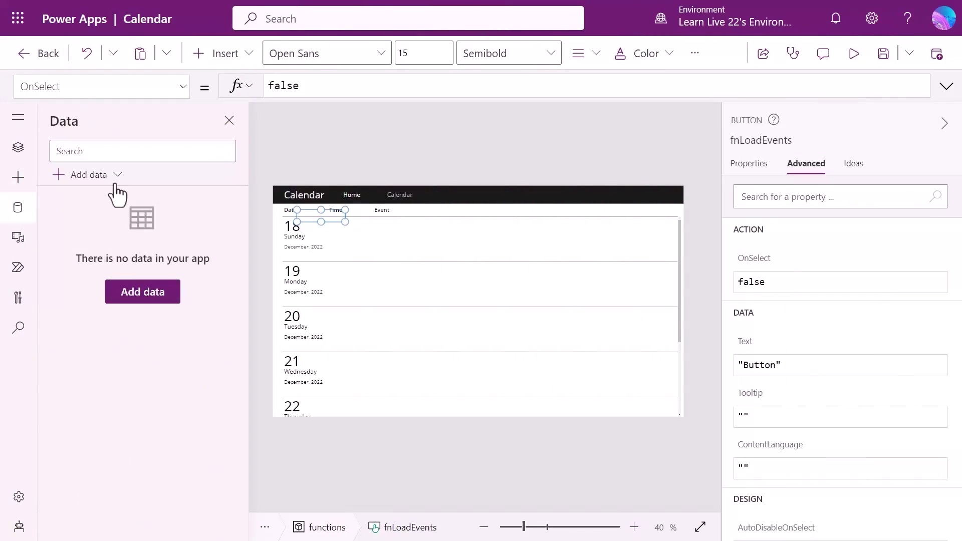
click(117, 184)
click(124, 151)
text(office)
click(88, 174)
text(office)
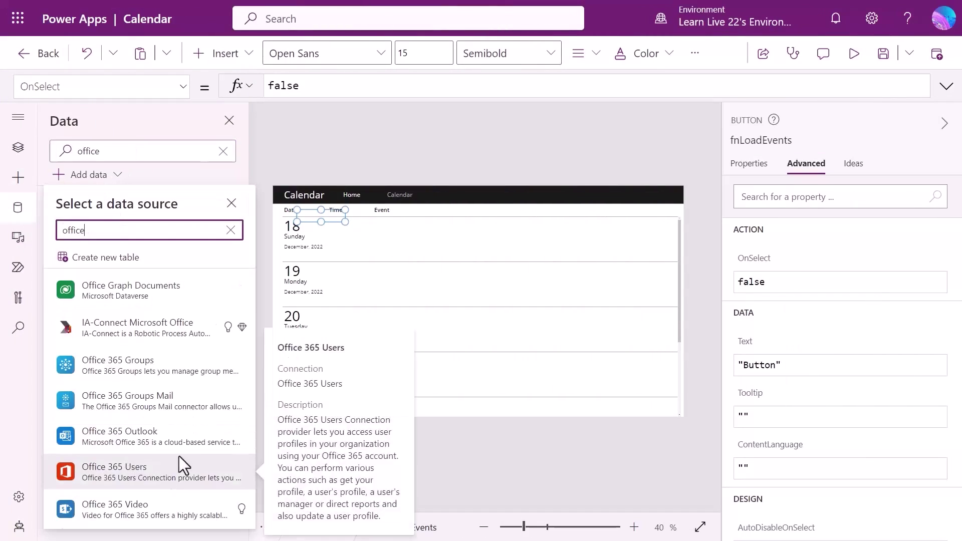
click(176, 443)
text(Office365Outlook.cal)
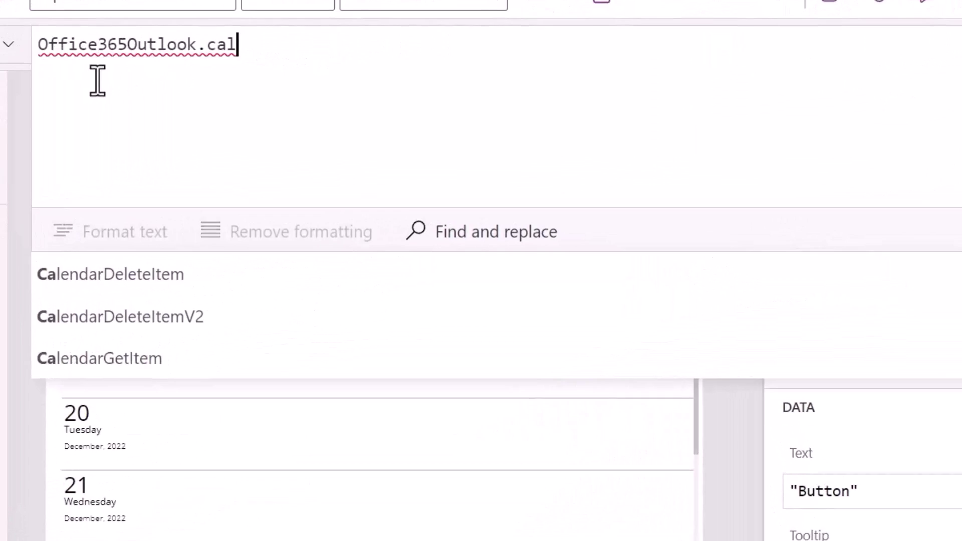
Step: Set fnLoadEvents to Set(varTables, Office365Outlook.CalendarGetTablesV2()), keeping V4CalendarGetItems commented
key(Tab)
text())
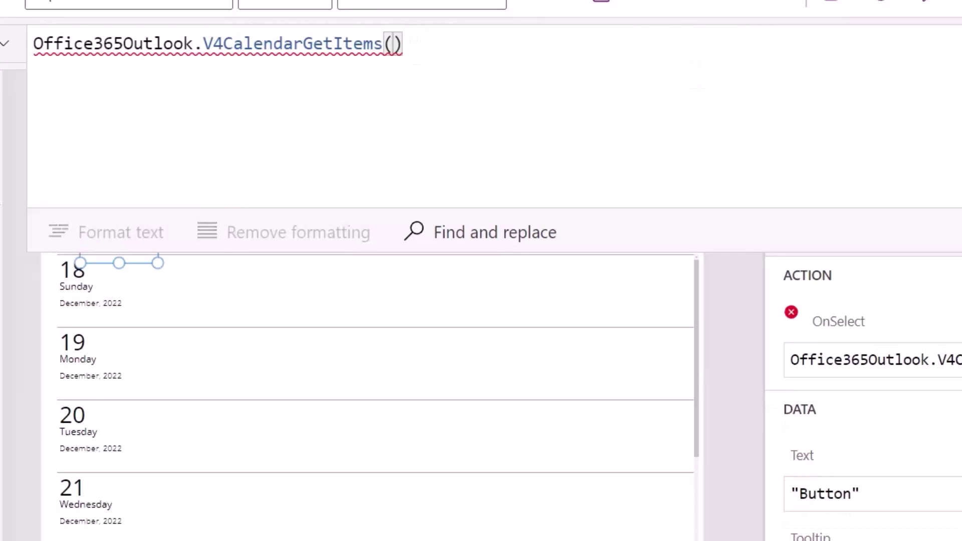
text(//)
text(Office365Outlook)
click(225, 38)
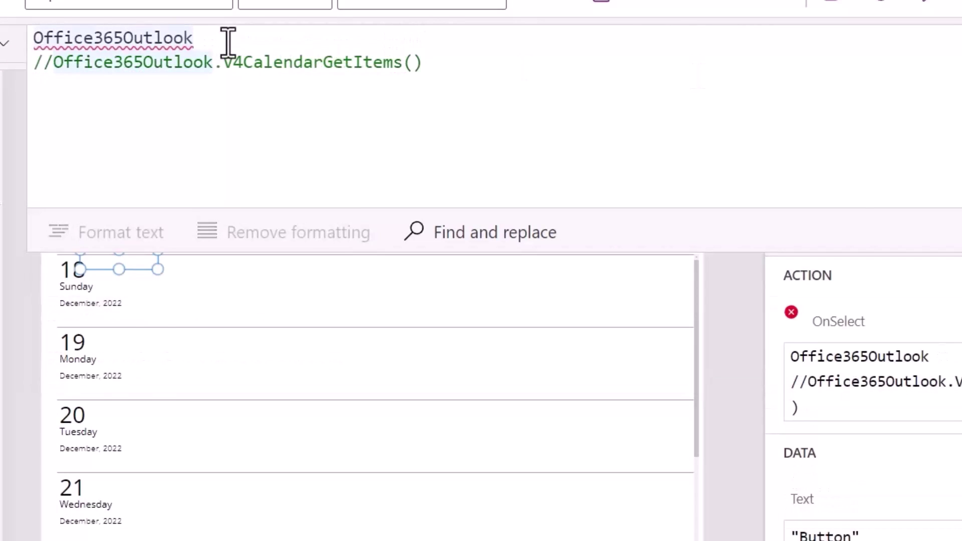
text(.table)
key(Down)
key(Tab)
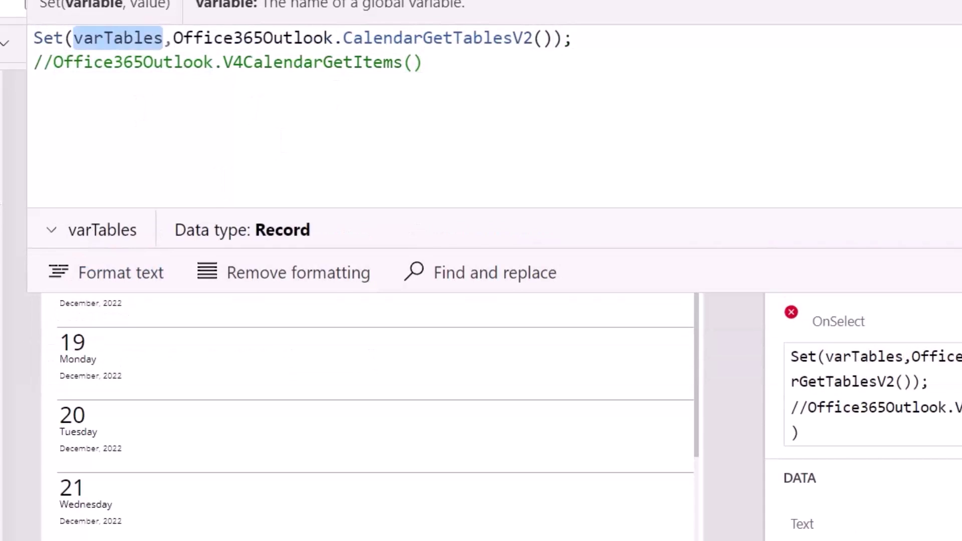
key(Return)
text(Select(fnLoadEvents);)
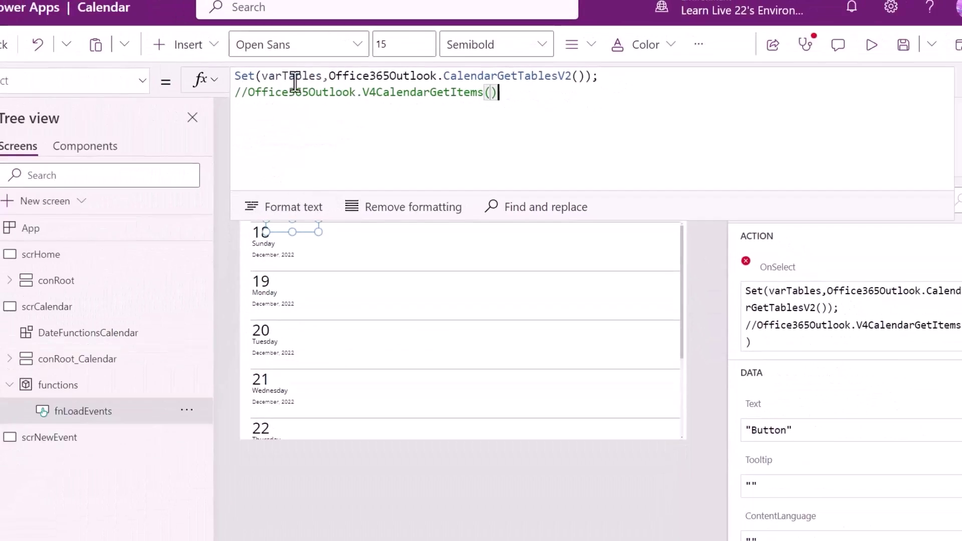
Step: Inspect varTables in the global variables, including a calendar's owner record
click(704, 65)
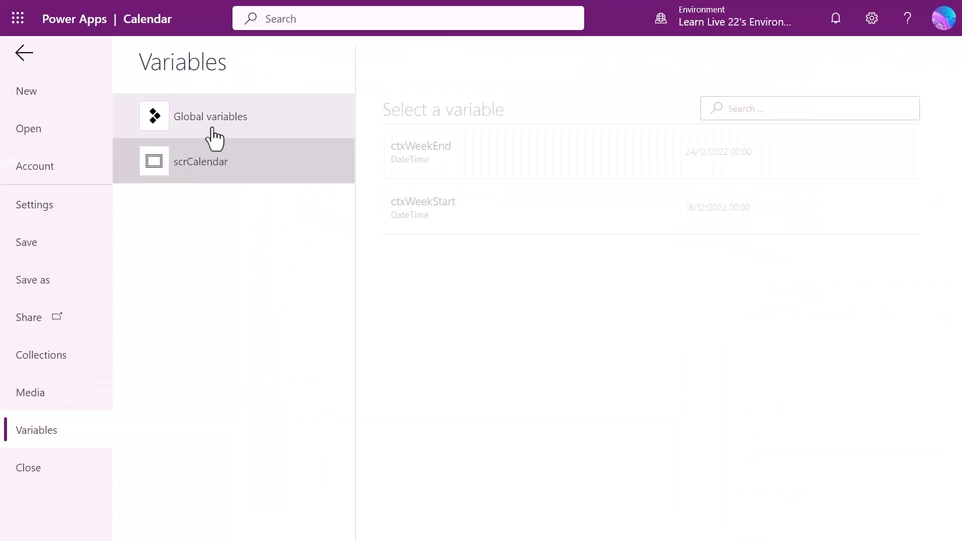
click(215, 140)
click(392, 149)
click(735, 322)
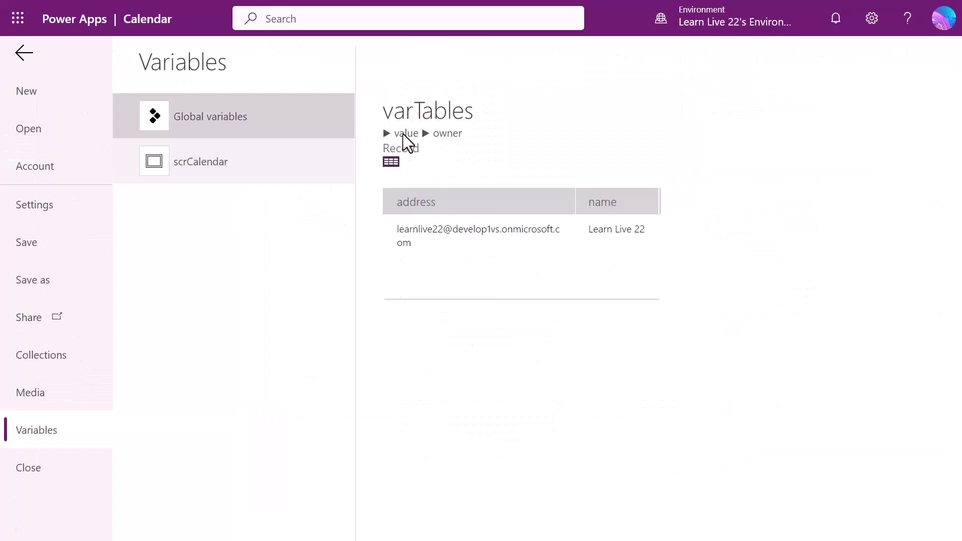
click(401, 133)
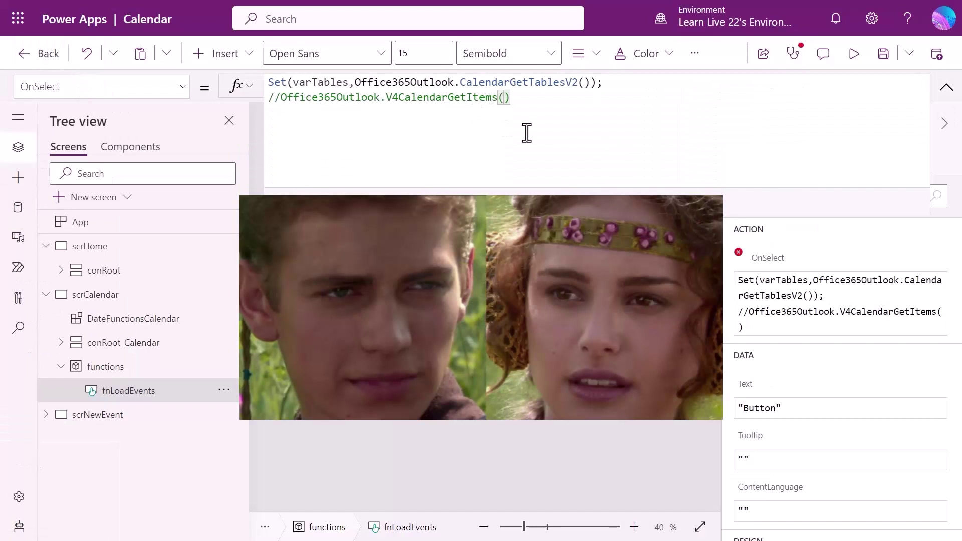
text(.value)
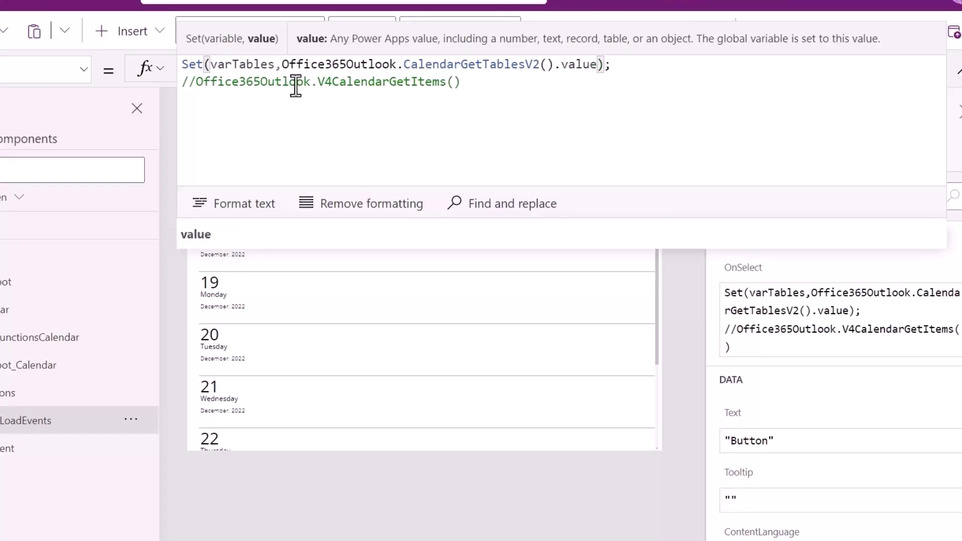
text(Filter()
Step: Wrap fnLoadEvents in a With scope looking up the calendar named 'Calendar'
click(615, 33)
text(,name="Calendar"))
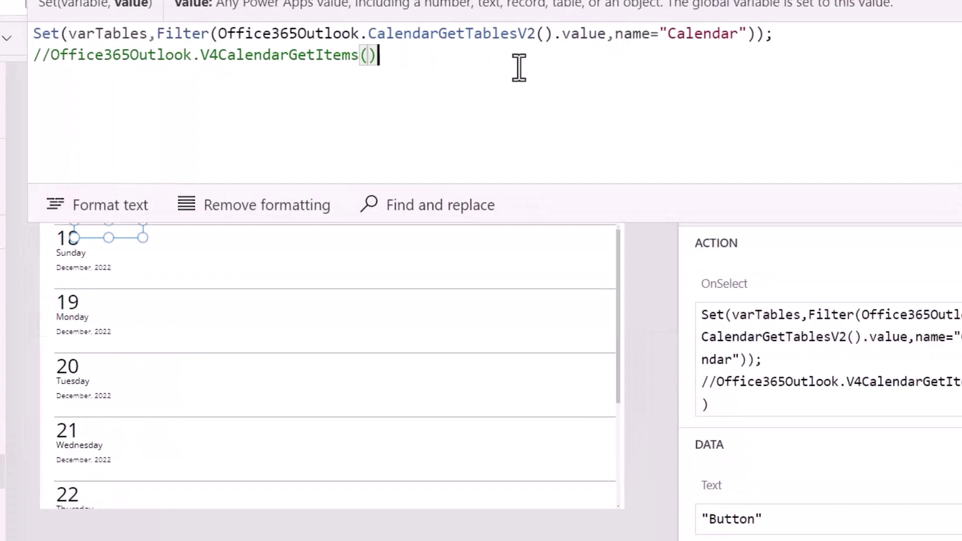
drag(615, 33, 34, 33)
text(With({)
key(Return)
text(d)
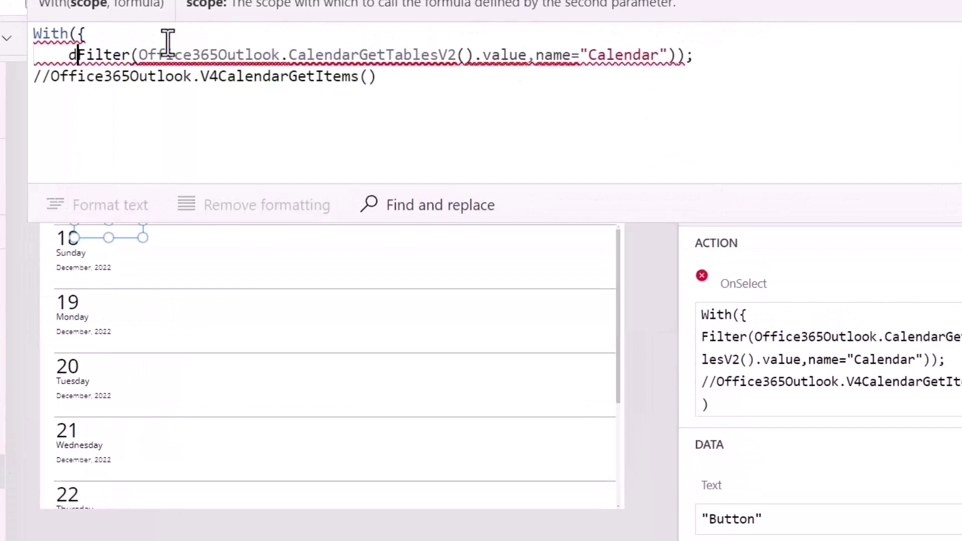
text(efaultCalendar:)
key(Left)
text(Id)
key(Return)
text(},)
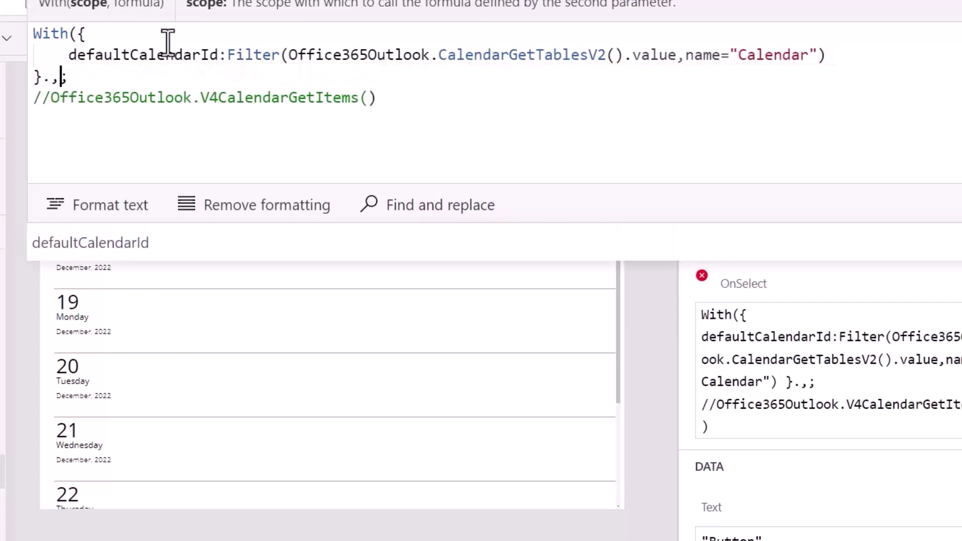
Step: Uncomment the V4CalendarGetItems call so ClearCollect fills colEvents with up to 1000 events
key(Return)
key(Return)
text())
drag(376, 141, 59, 141)
text(, )
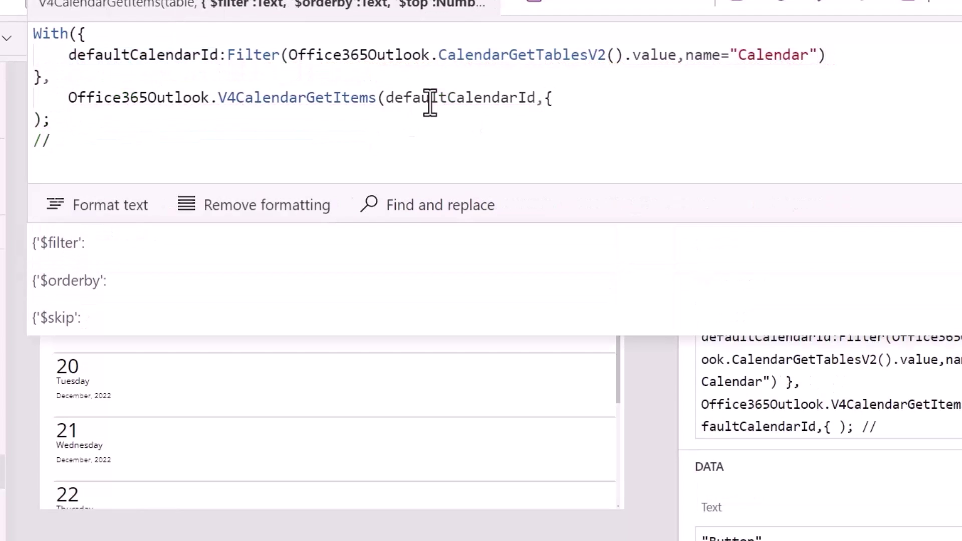
text('$top':1000)
click(112, 148)
key(BackSpace)
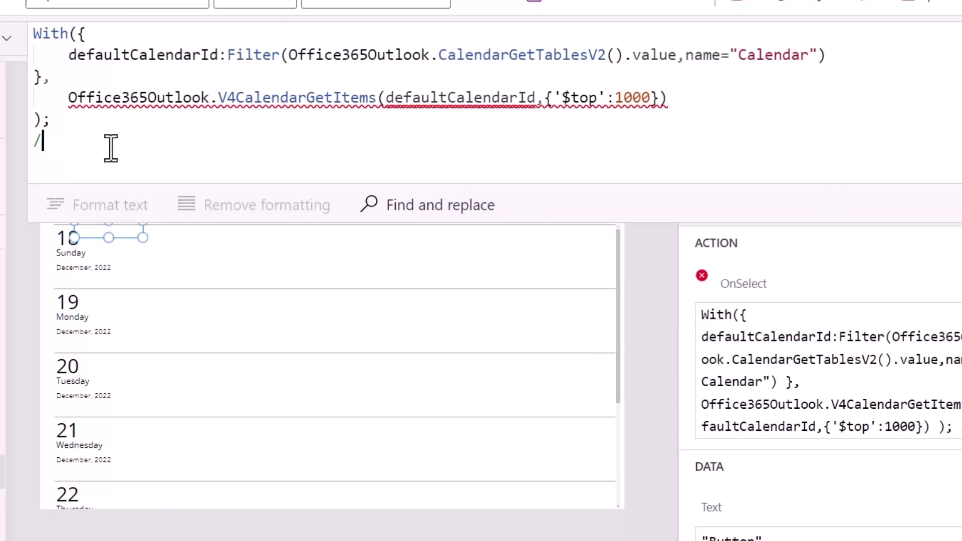
key(BackSpace)
key(BackSpace)
key(Up)
key(Home)
text(ClearC)
text(.v)
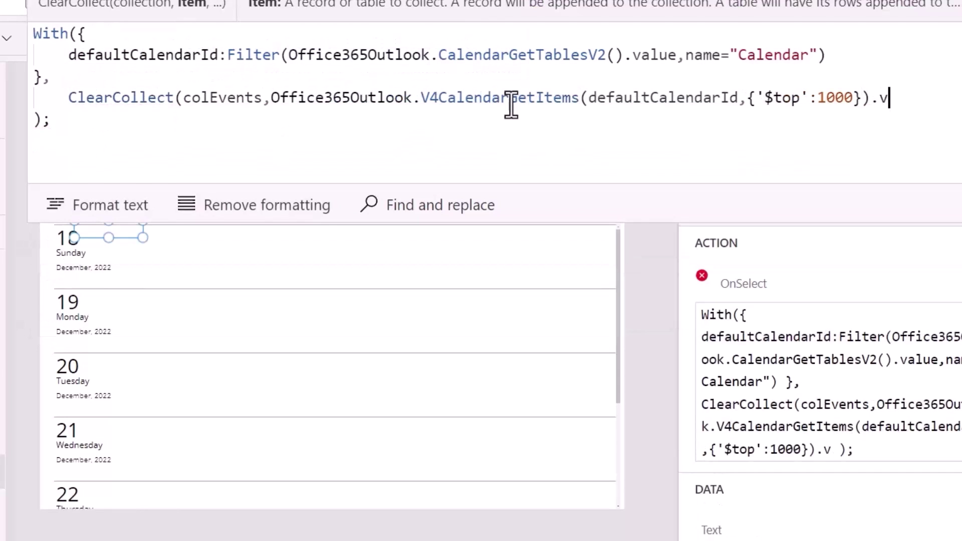
text(alue);.i)
text(Lookup)
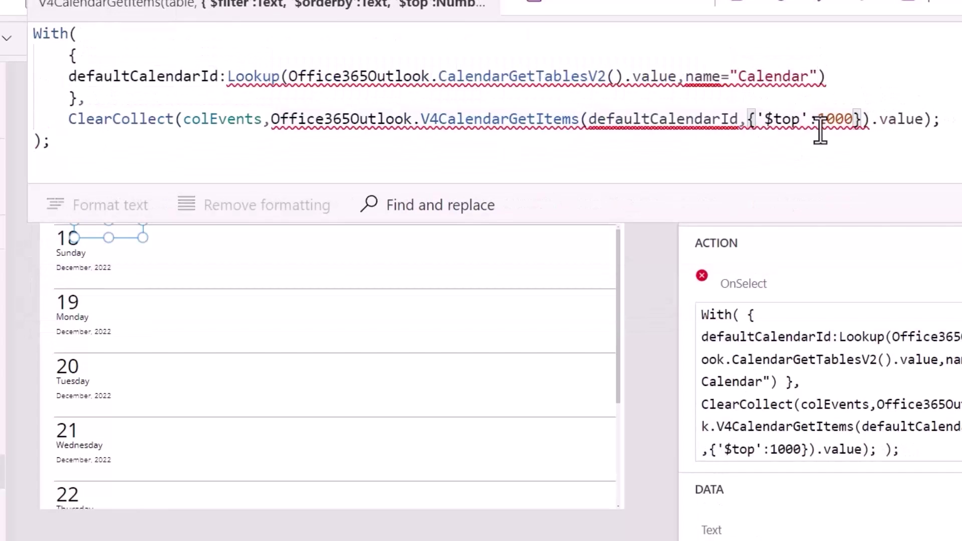
text(.id)
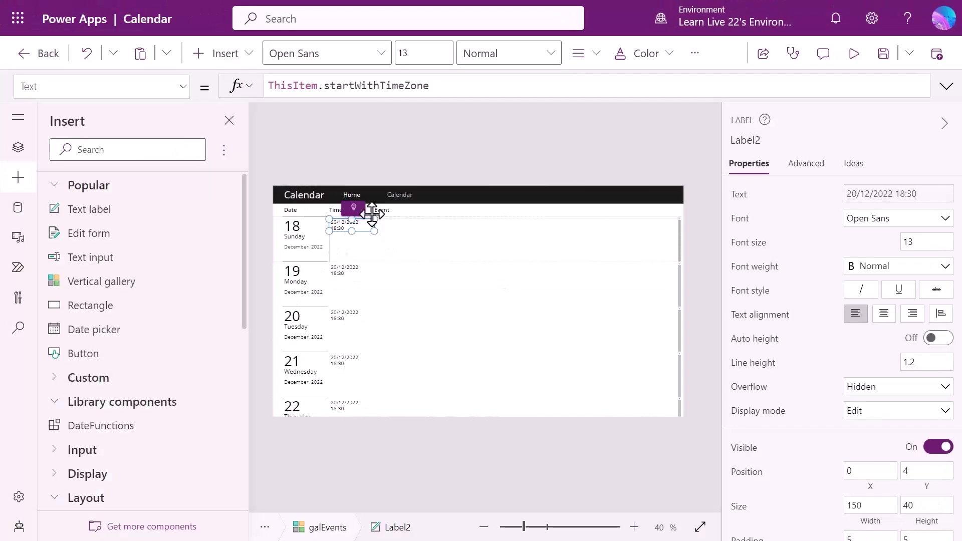
Step: Format the time label as HH:mm using an Ideas 18:30 example, dropping the locale argument
click(353, 208)
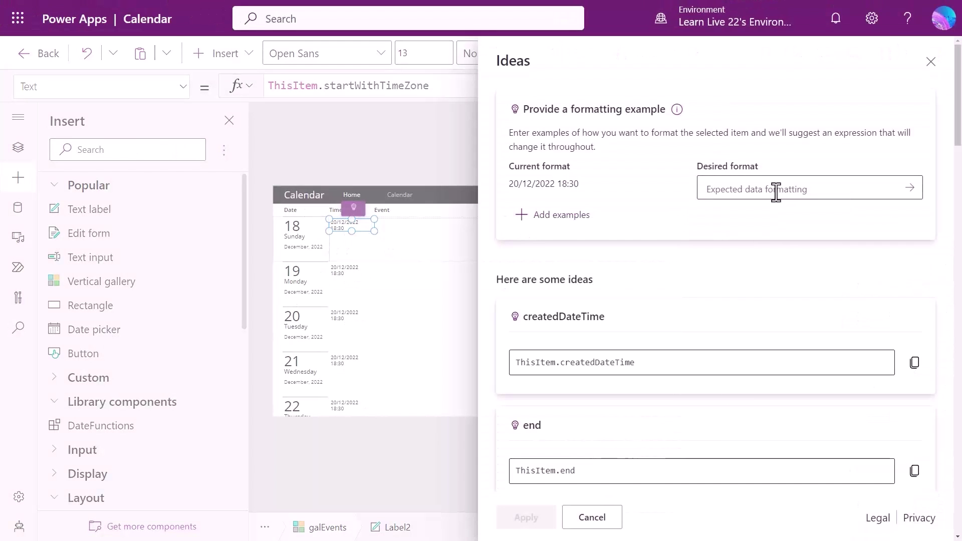
text(18:30)
click(912, 190)
click(804, 369)
click(526, 518)
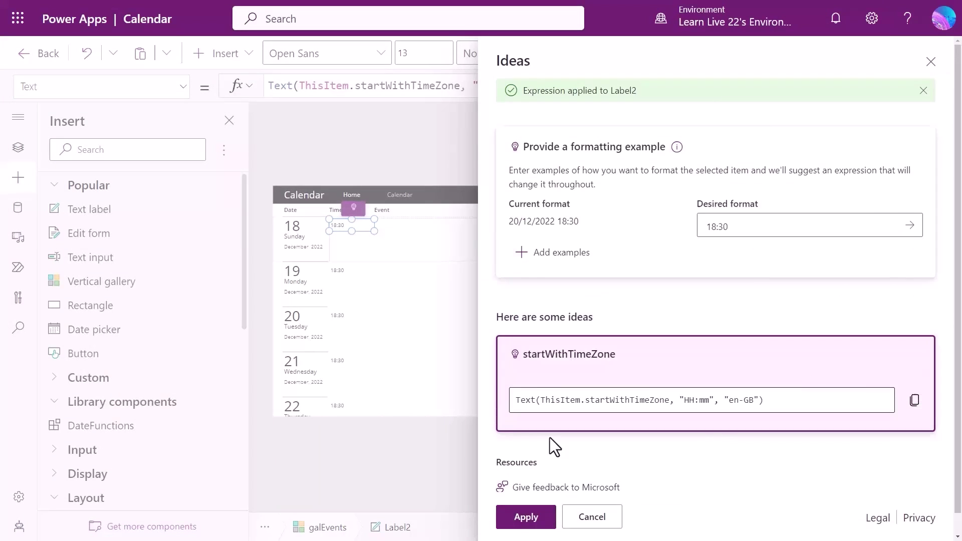
drag(509, 86, 585, 87)
key(BackSpace)
Step: Build the $"{start} - {end}" time-range text and check the events gallery's time label
key(Home)
text($")
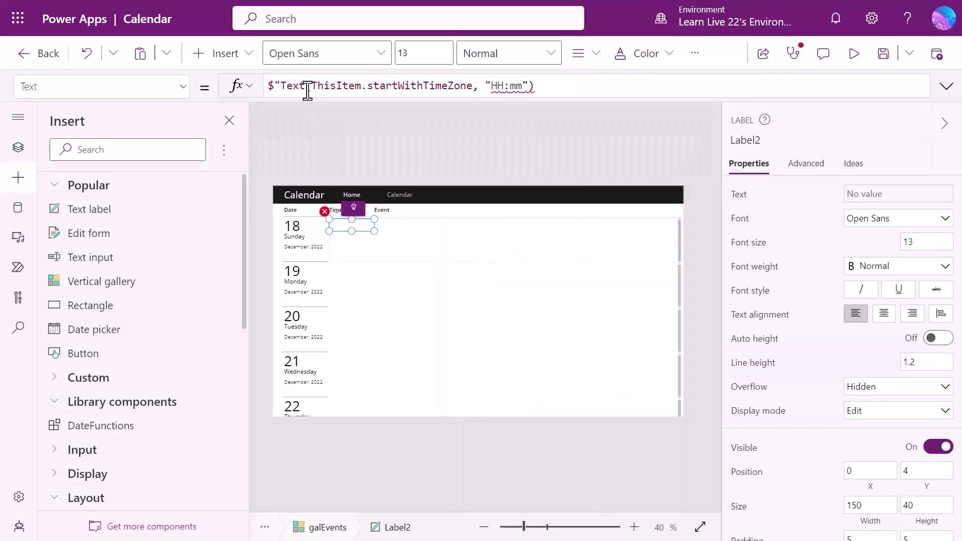
text({)
key(End)
text(} - {)
key(ctrl+c)
click(573, 86)
key(ctrl+v)
double_click(666, 85)
text(end)
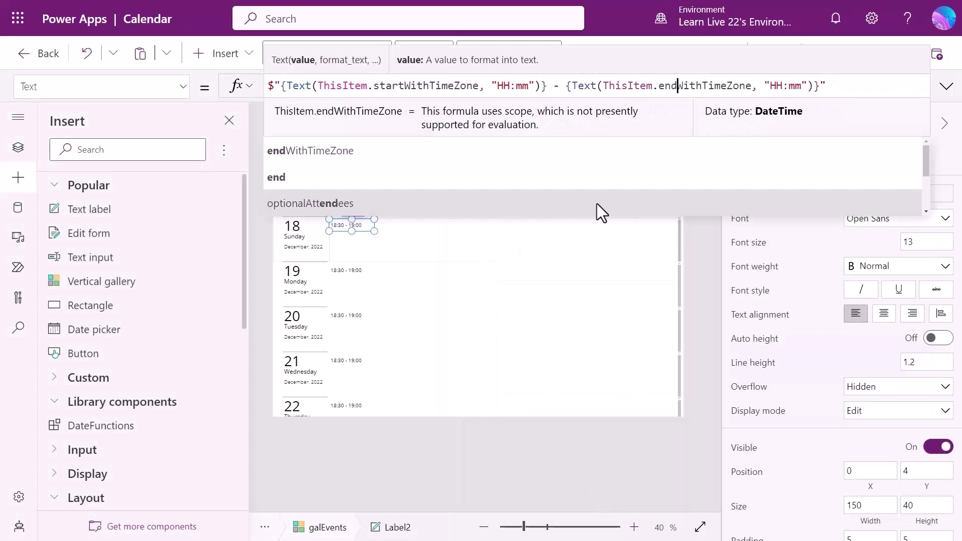
click(351, 232)
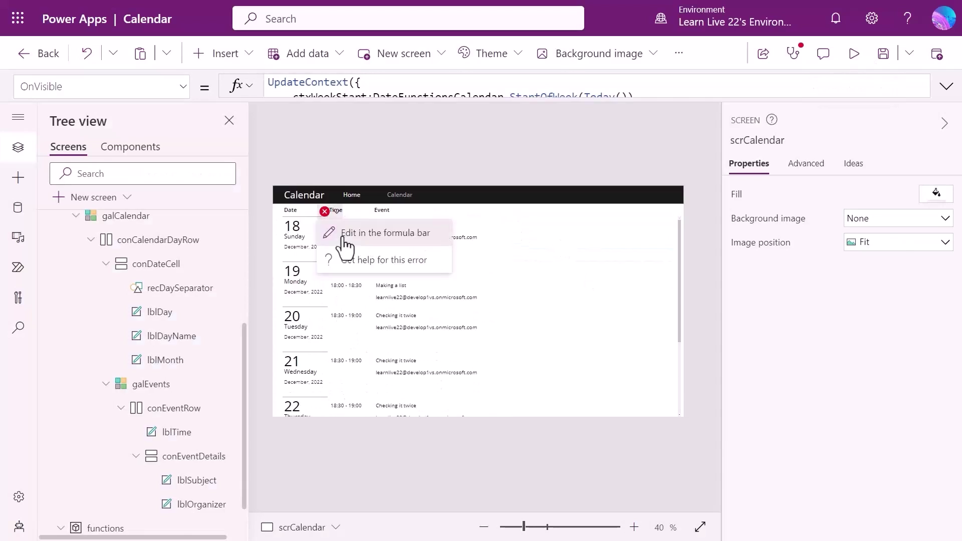
click(345, 236)
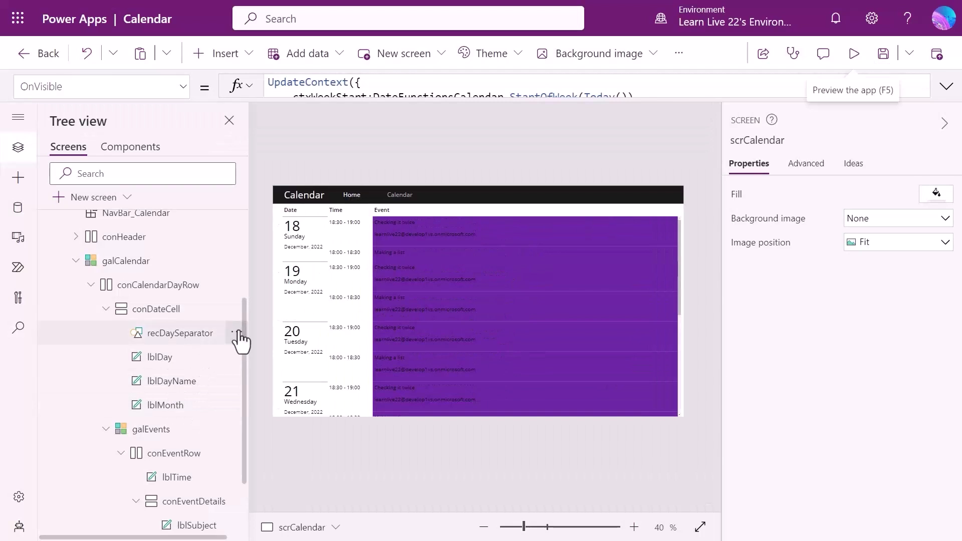
Step: Paste a copy of the separator rectangle into the events gallery
click(339, 232)
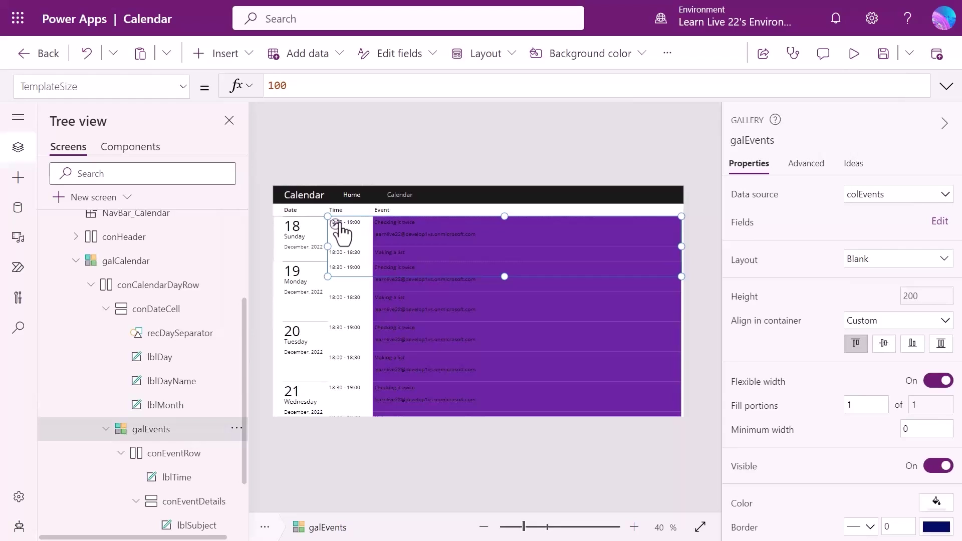
key(ctrl+v)
text(Parent.Width)
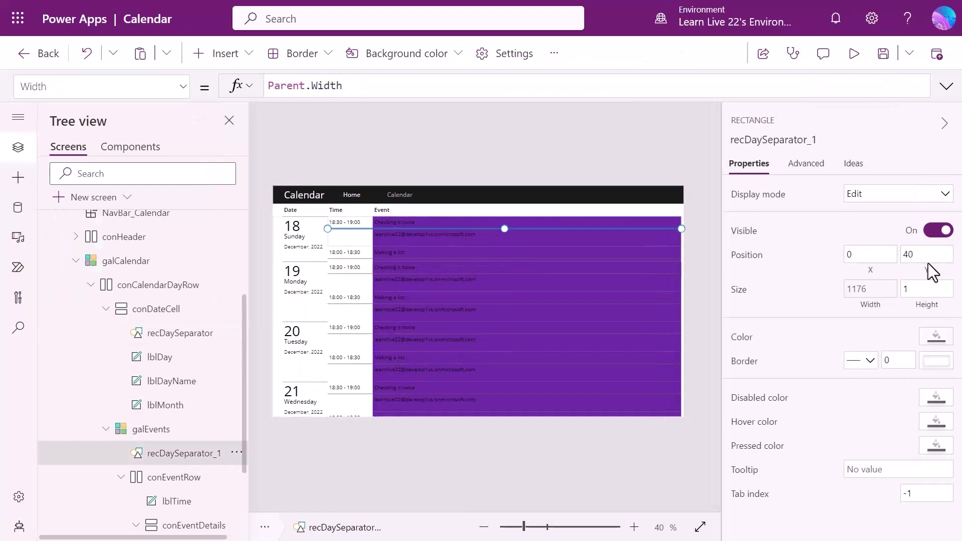
click(696, 352)
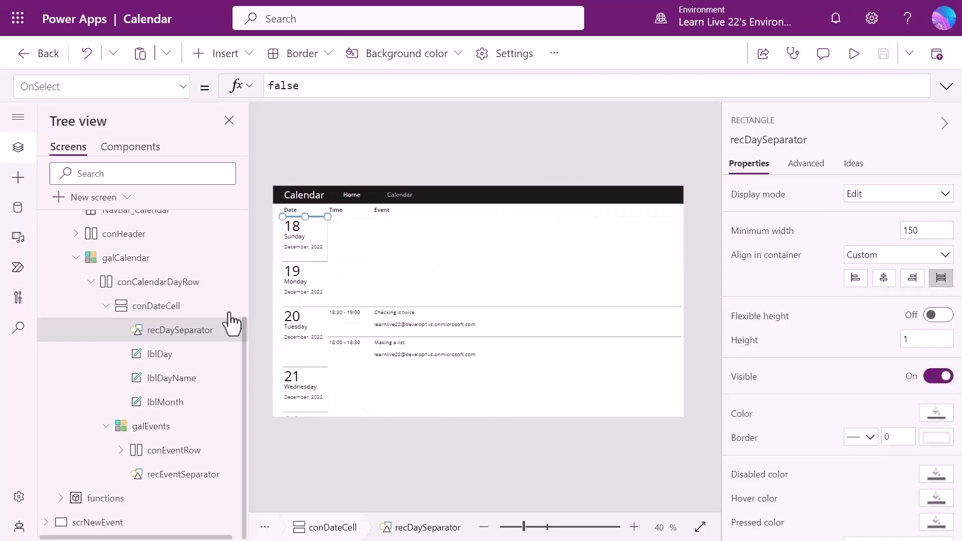
Step: Place recDaySeparator at the top under galCalendar and preview the app
right_click(166, 305)
click(287, 303)
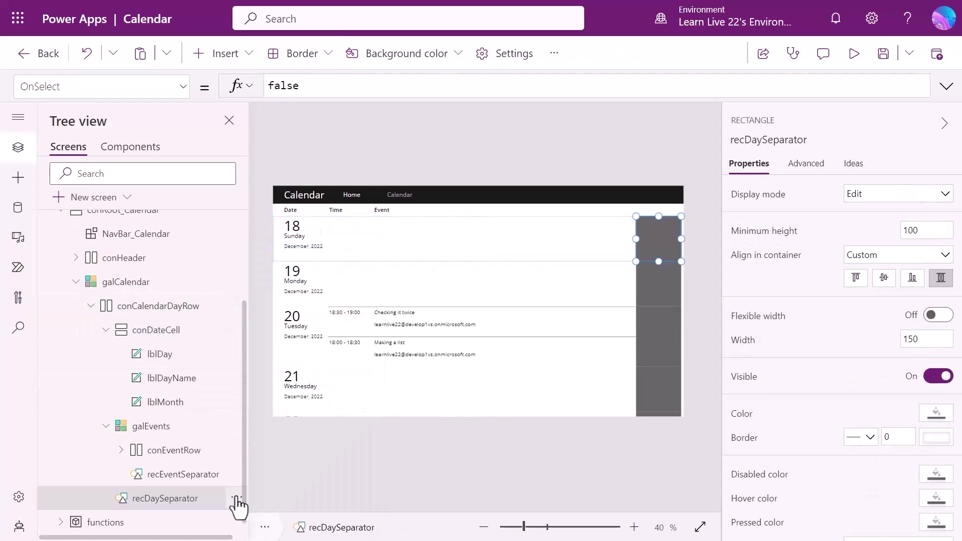
right_click(188, 496)
click(420, 336)
click(237, 329)
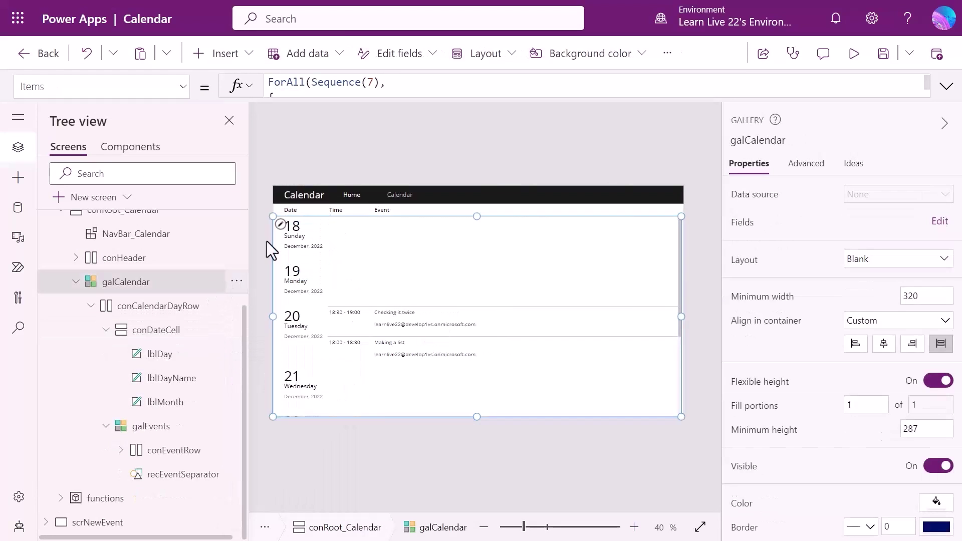
click(237, 498)
click(256, 336)
click(126, 281)
key(ctrl+v)
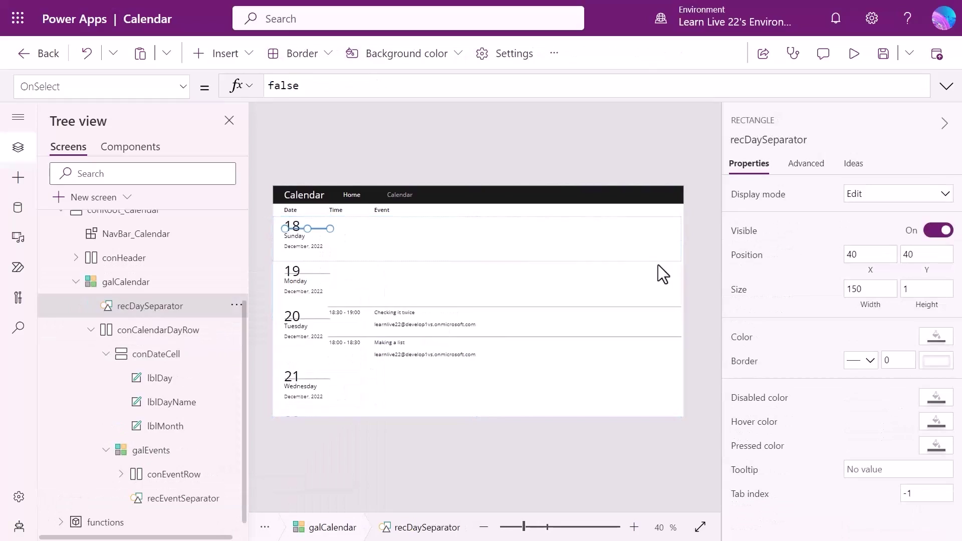
click(586, 255)
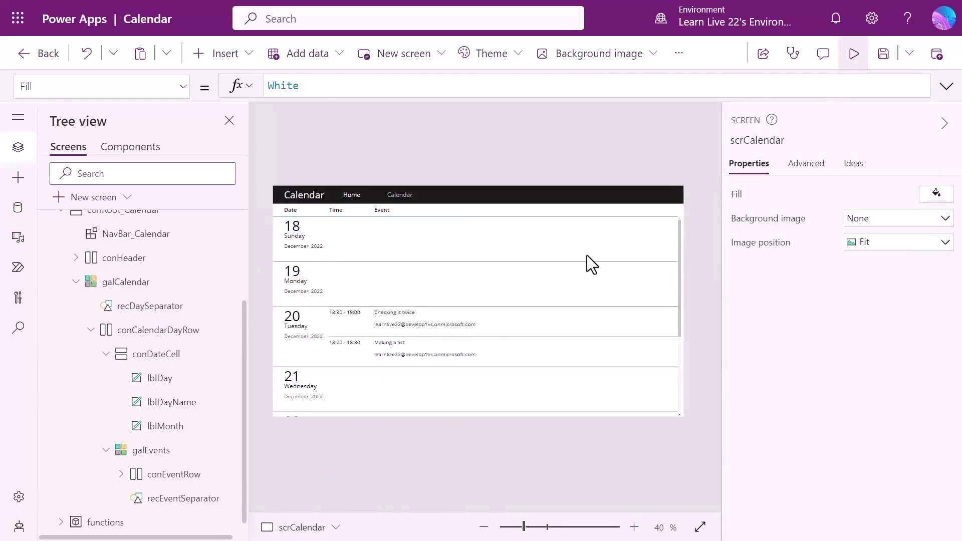
key(F5)
scroll(573, 261, down, 3)
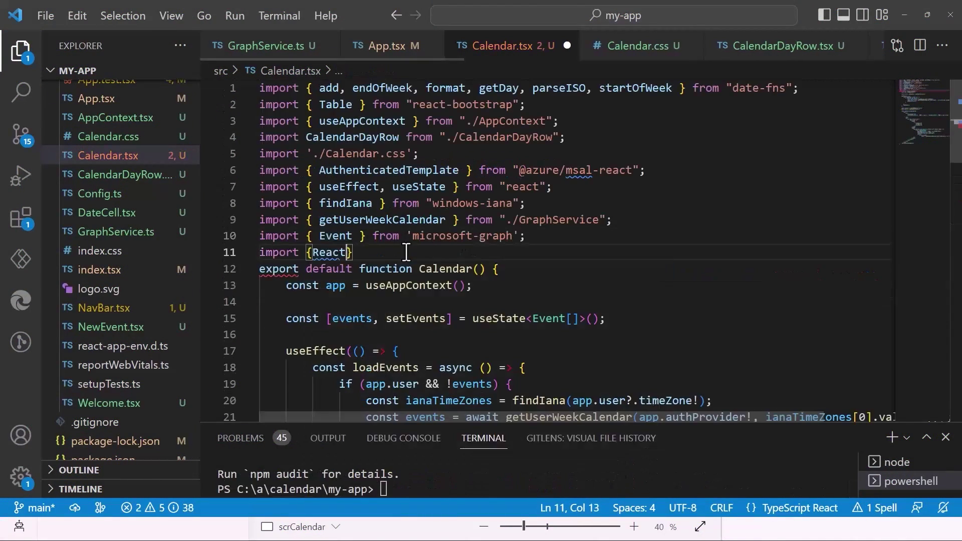
Step: Add a 'New Event' NavLink, replacing the React import with NavLink
key(BackSpace)
key(BackSpace)
key(BackSpace)
text(NavLink as )
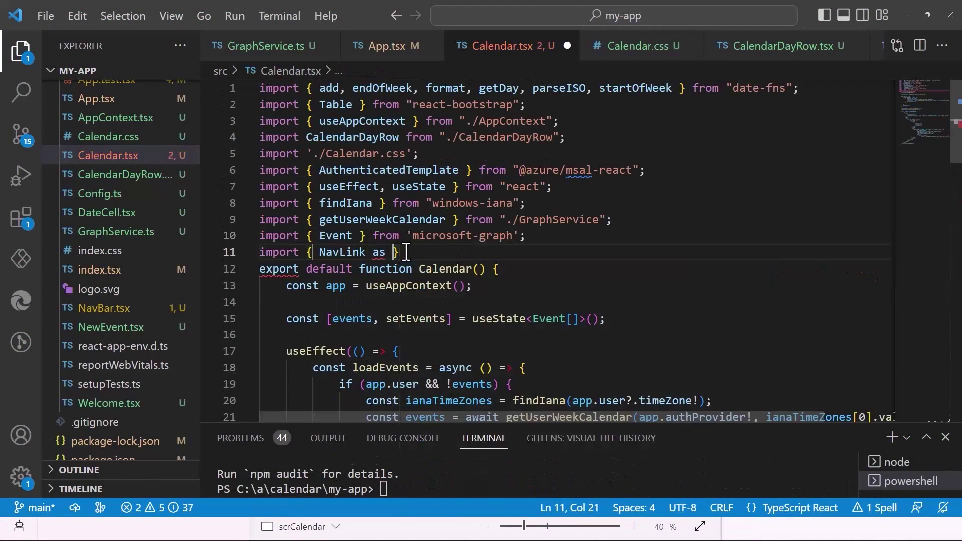
text(from 'react-router-dom';)
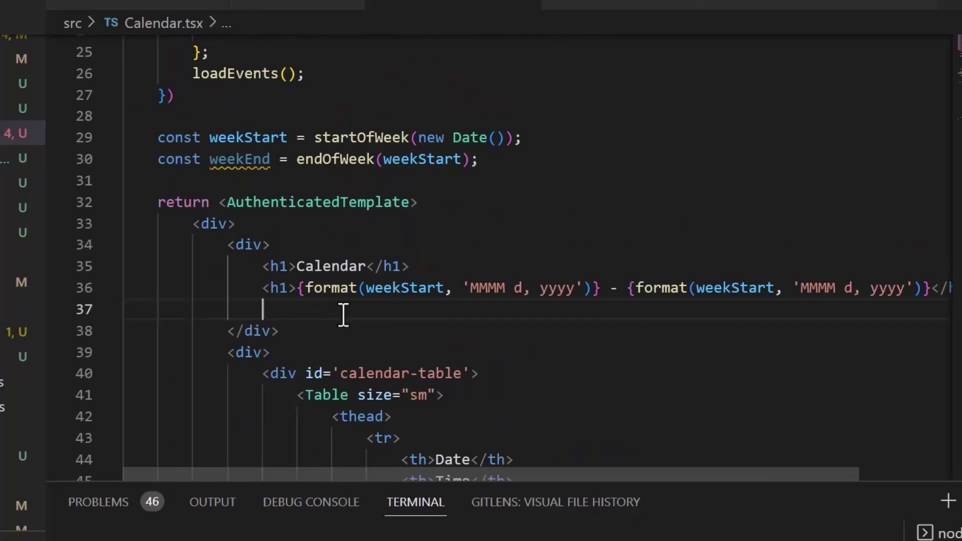
text(<RouterNavLink>New Event</RouterNavLink>)
key(Escape)
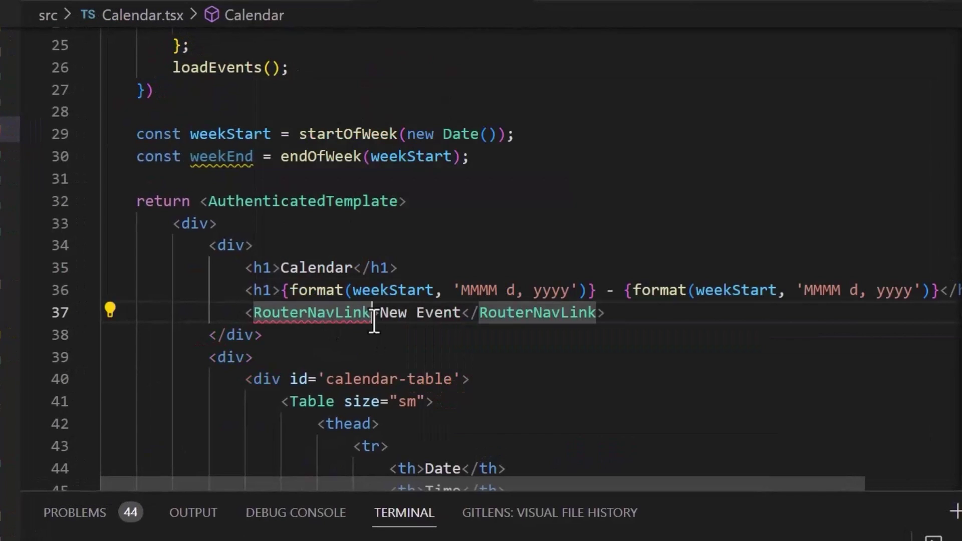
click(374, 323)
text(to="/newevent" className=")
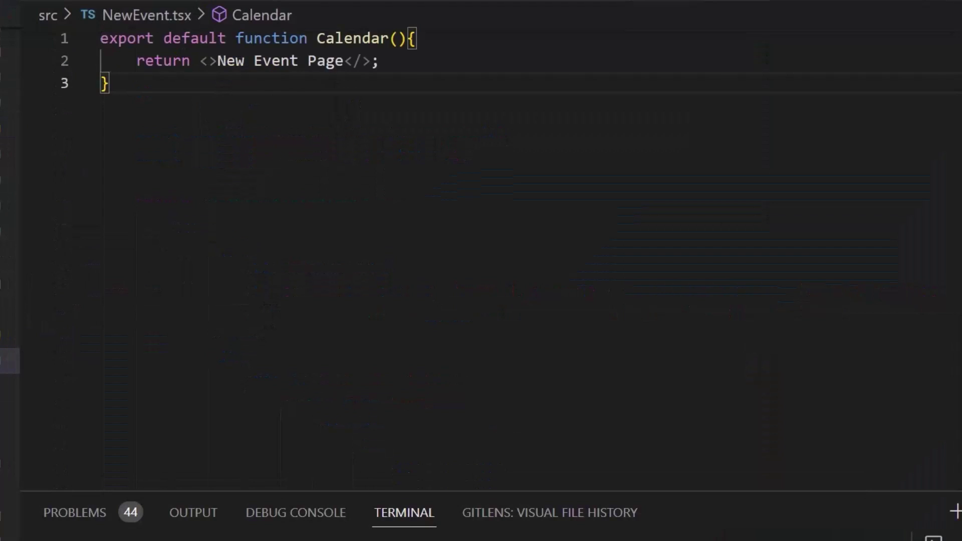
Step: Import react-bootstrap and start the Subject Form.Group with its label and control
click(171, 47)
key(ctrl+shift+Return)
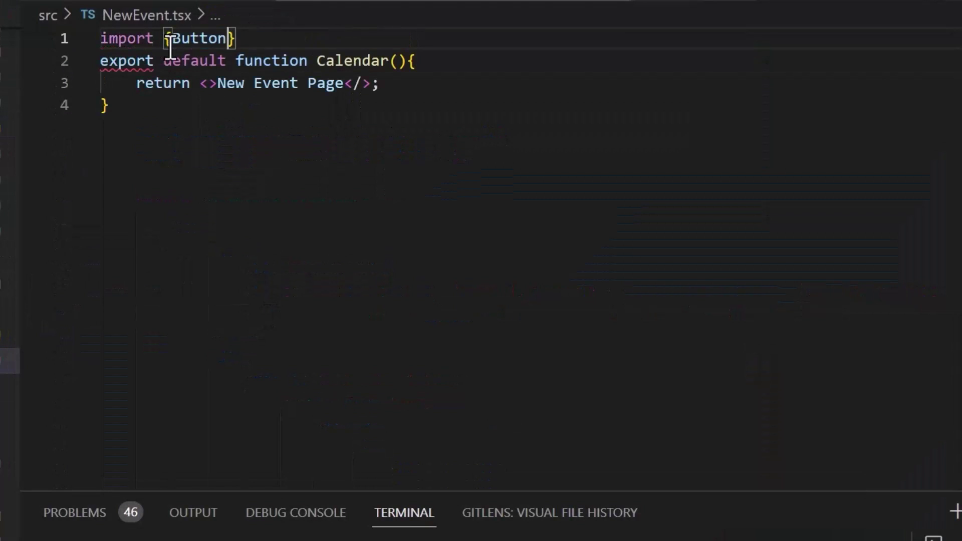
text(} from 'react-boo)
key(Return)
text(;)
key(ctrl+s)
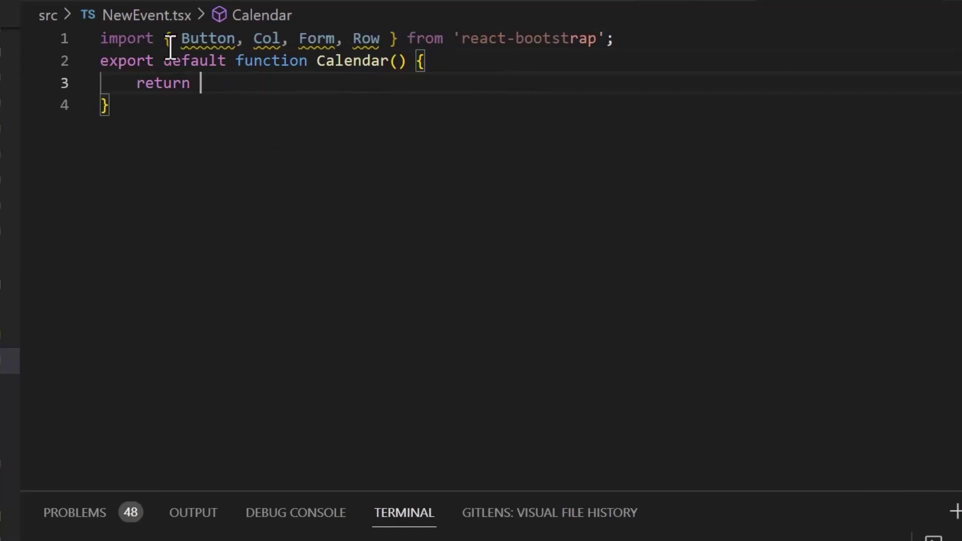
text(<Form.Group>)
key(Return)
text(<Form.Label>Subject)
key(End)
key(Return)
text(<Form.Control)
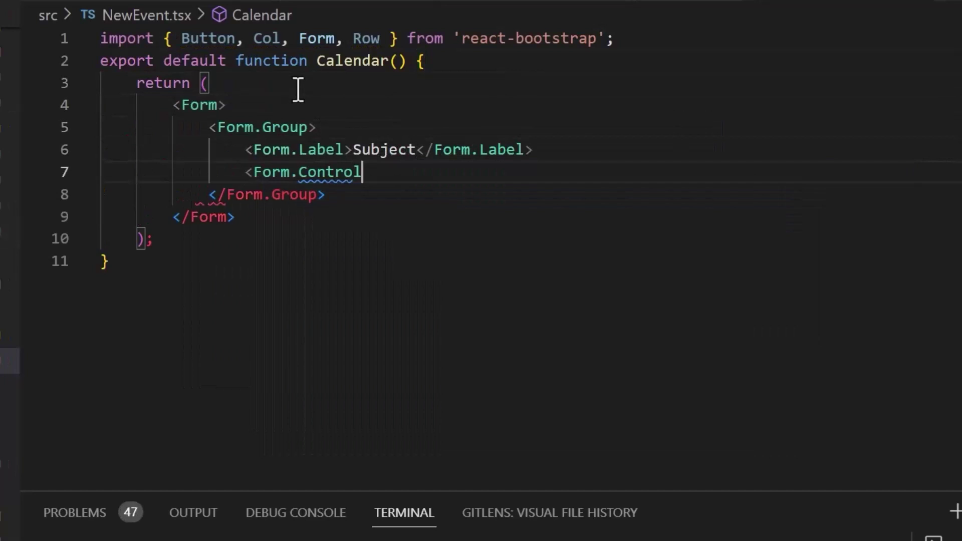
text(ubject" id="subject", caclassName="mb-2" value={subject}/>)
Step: Declare the subject state with useState, adding the hook's import
click(298, 83)
key(ctrl+shift+Return)
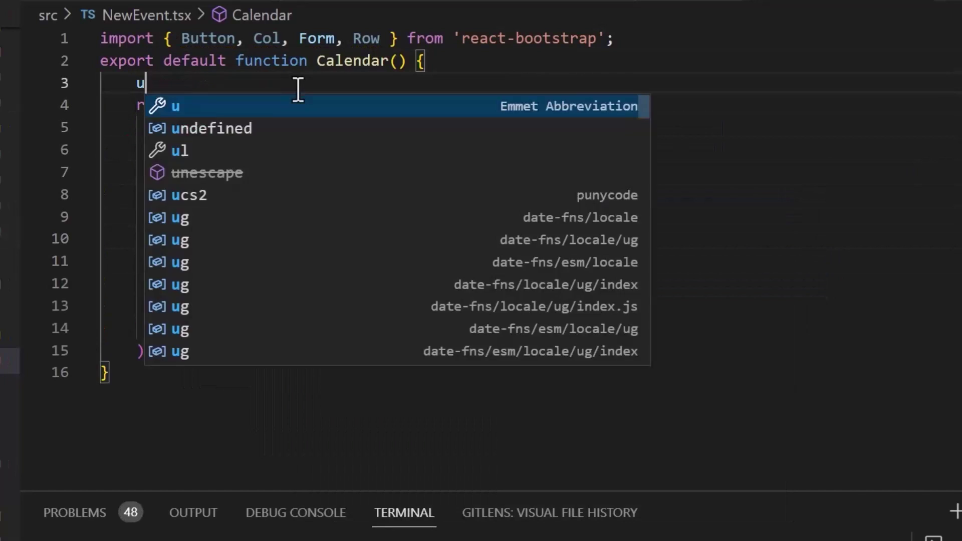
text(const { subject, setSubject} = useState)
key(ctrl+period)
key(Return)
click(482, 329)
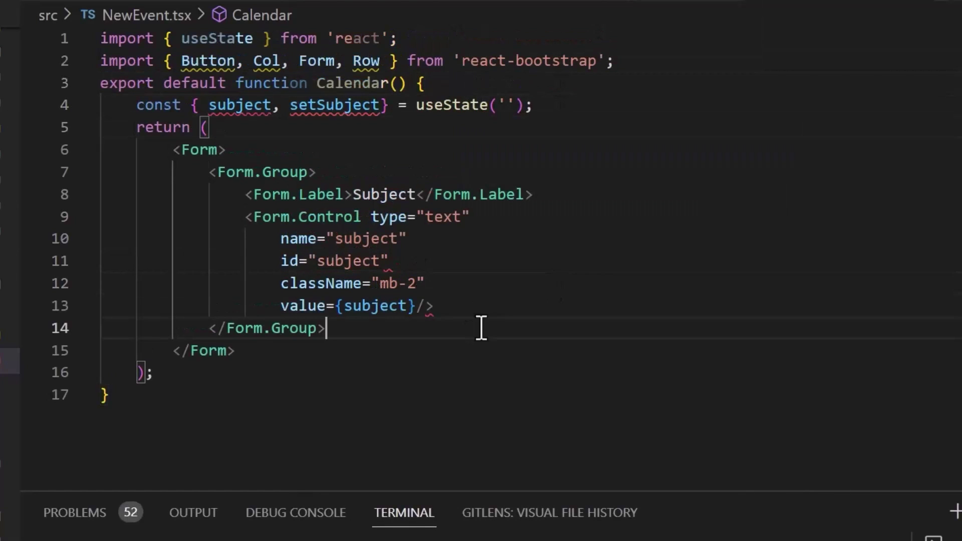
click(213, 122)
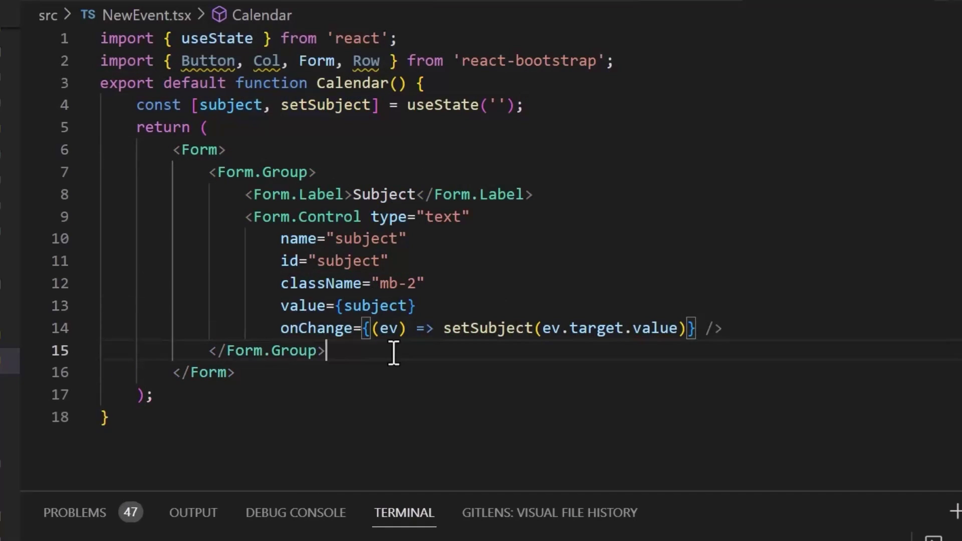
Step: Duplicate the Subject group for the remaining fields and test End date 30 December
text(<Form.Group>                 <Form.Label>Subject</Form.Label>                 <Form.Control type="text"                     name="subject"                     id="subject"                     className="mb-2"                     value={subject}                     onChange={(ev) => setSubject(ev.target.value)} />             </Form.Group>)
double_click(383, 301)
text(Attendees)
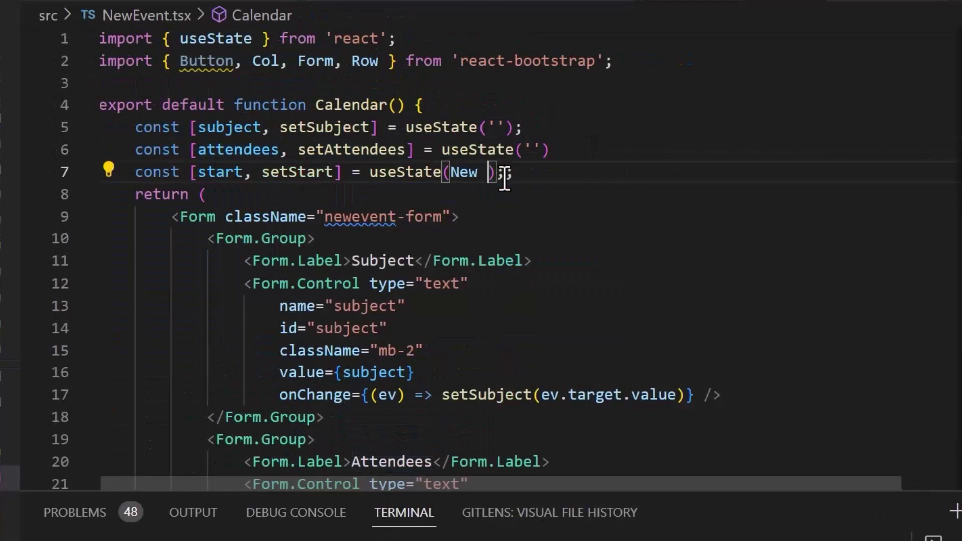
scroll(515, 157, down, 10)
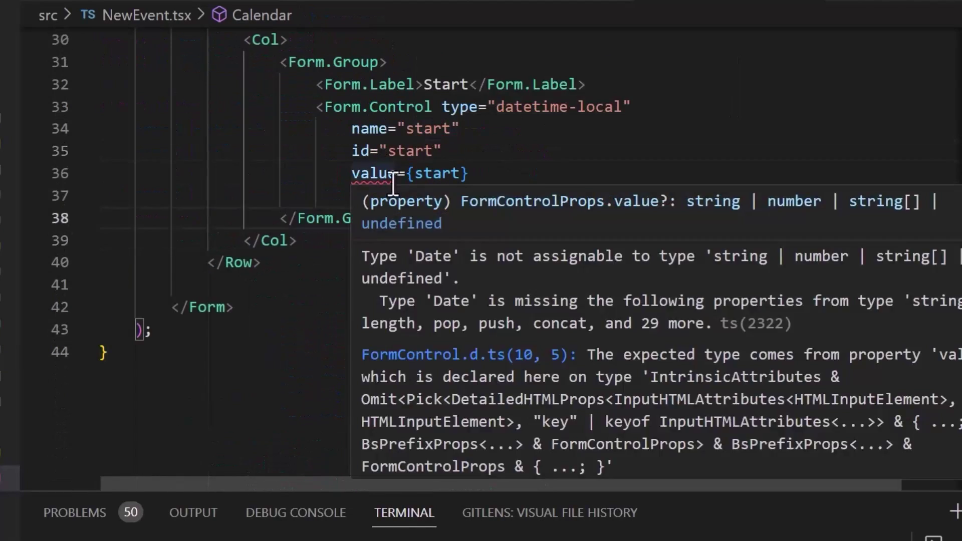
scroll(476, 180, up, 10)
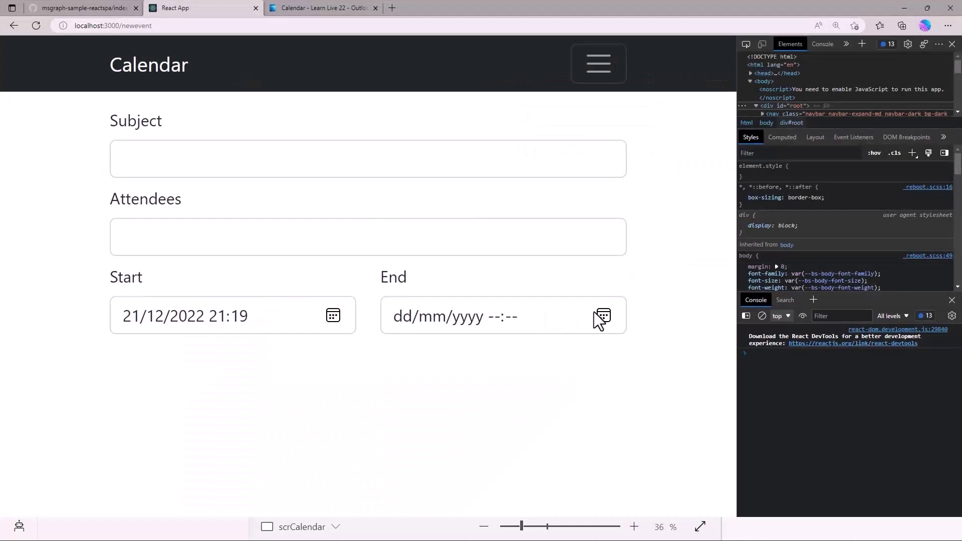
click(602, 315)
click(525, 385)
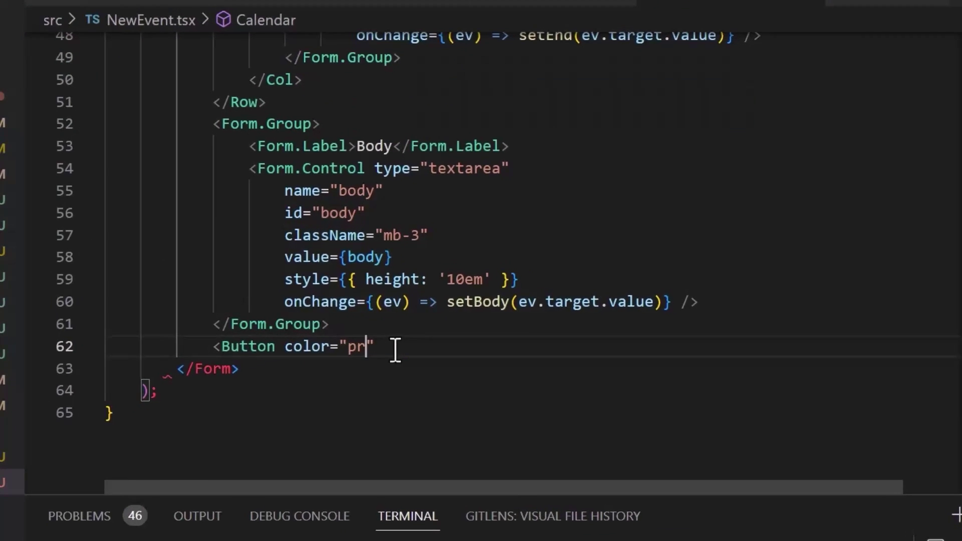
text(imary)
Step: Finish the Create button with its class and doCreate onClick handler, then save
key(End)
key(Return)
text(className="me-2")
key(Return)
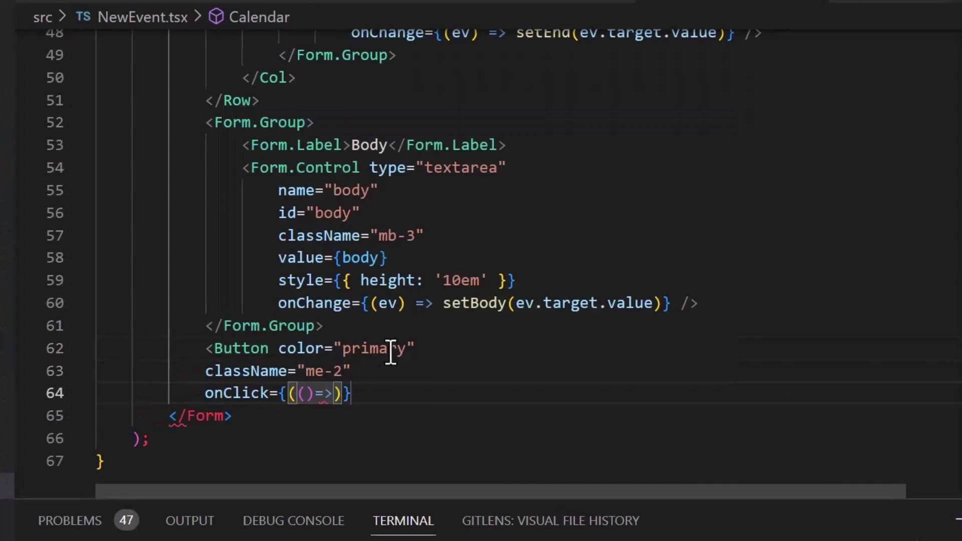
text(doCreate())
key(End)
text(>Create)
click(406, 443)
key(ctrl+s)
text(<RouterNavLink)
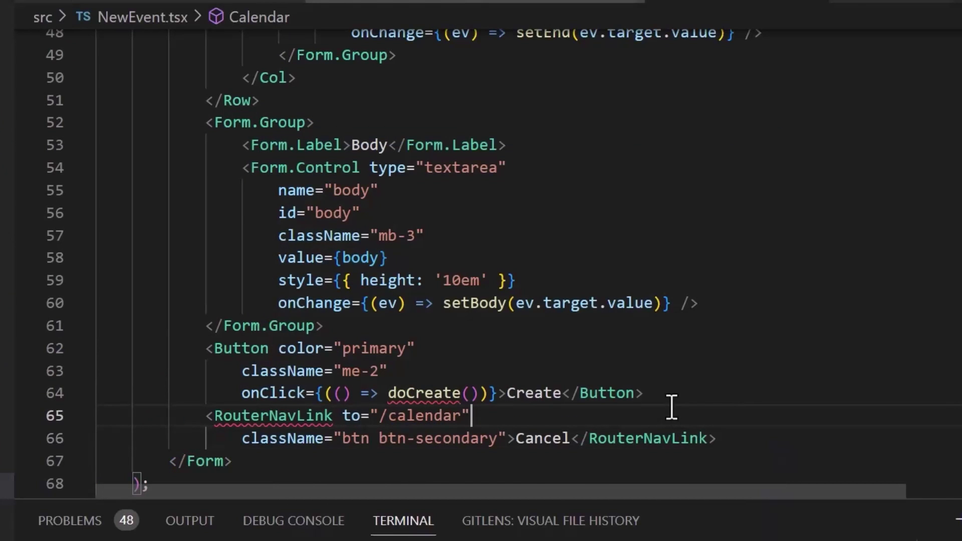
scroll(226, 247, up, 15)
Step: Add a formDisabled state with a useEffect checking Subject, Start and End, and disable Create
click(226, 242)
key(Return)
text(useEffect(()=>{)
key(Return)
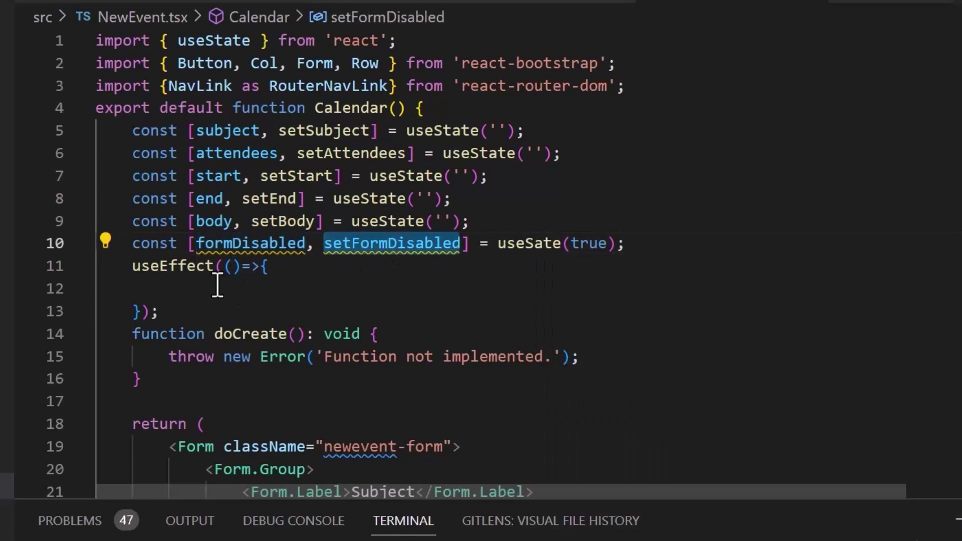
text(setFormDisabled()
key(Return)
text(subject.length ===0 ||)
key(Return)
text(start.length === 0 ||)
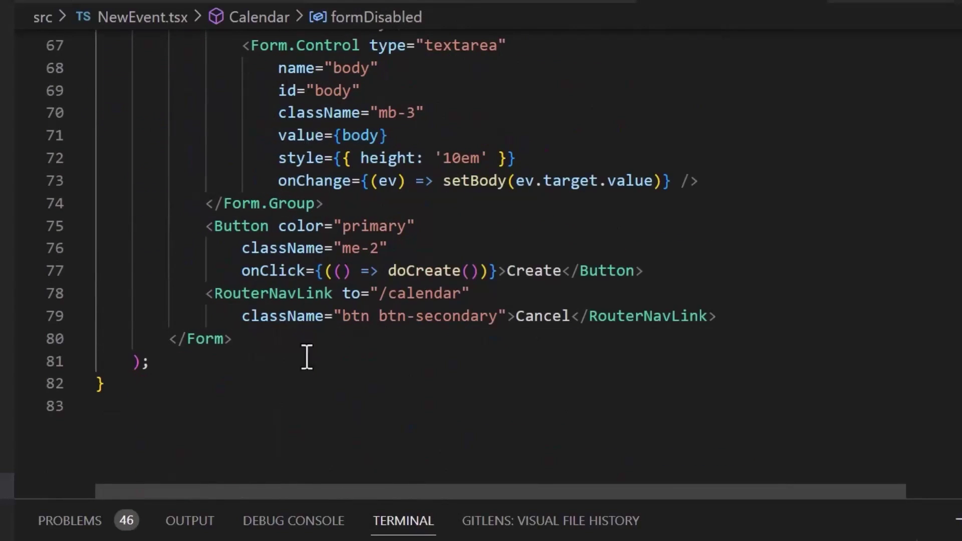
key(Return)
text(disabled={formDisabled)
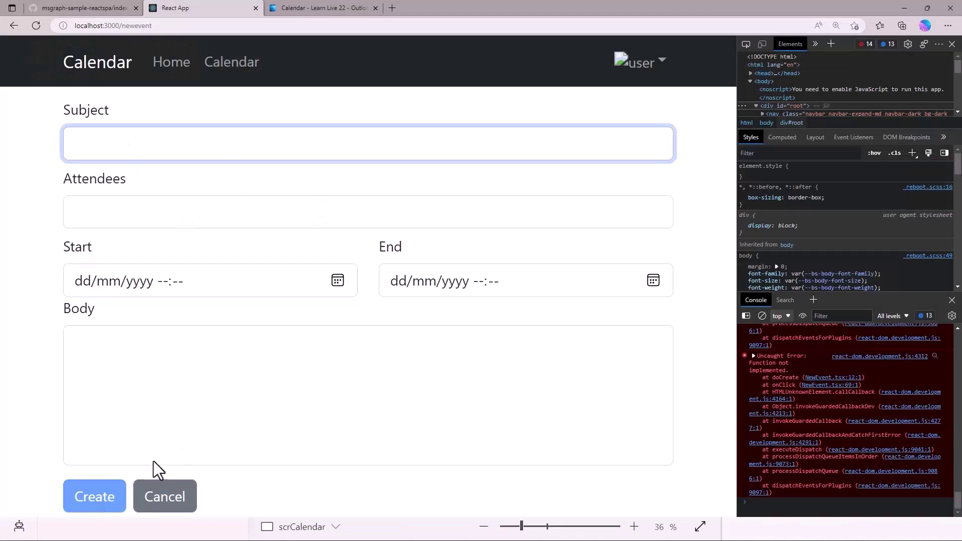
Step: Choose a start date-time and an end date-time in the pickers, then focus Body
click(337, 280)
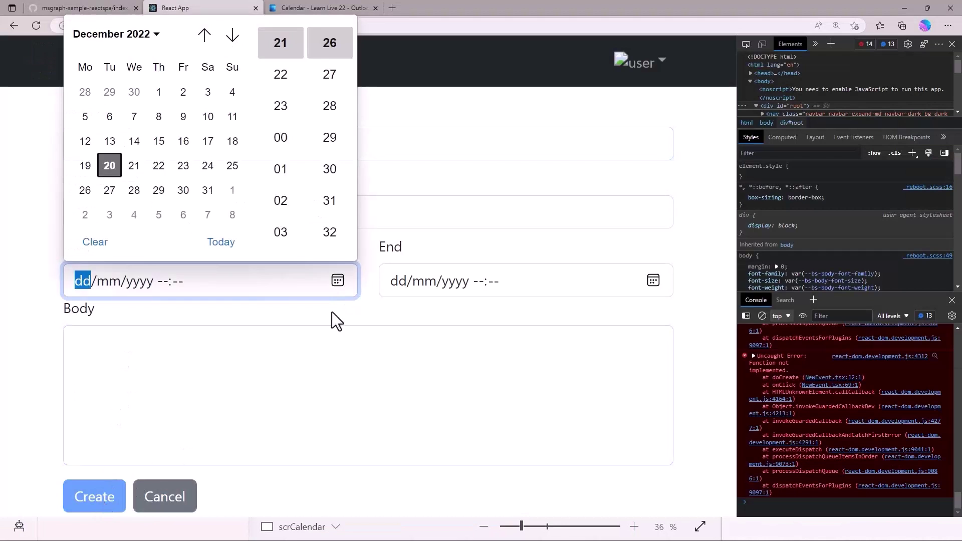
text(22/12/2022 21:26)
click(121, 492)
click(653, 281)
click(474, 165)
click(237, 395)
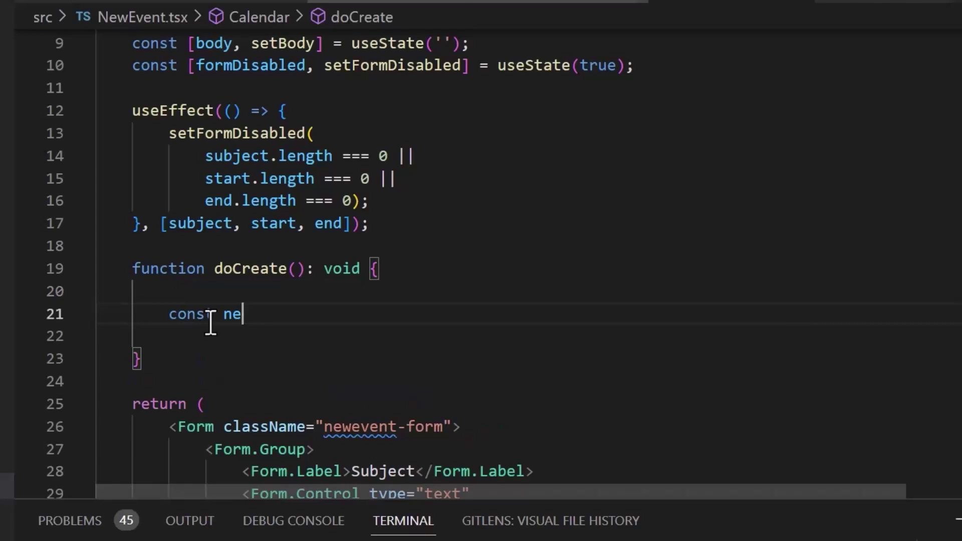
scroll(663, 91, up, 3)
Step: Import Event from microsoft-graph and write doCreate to build and create newEvent
click(663, 86)
key(Return)
text(import {Event} from ')
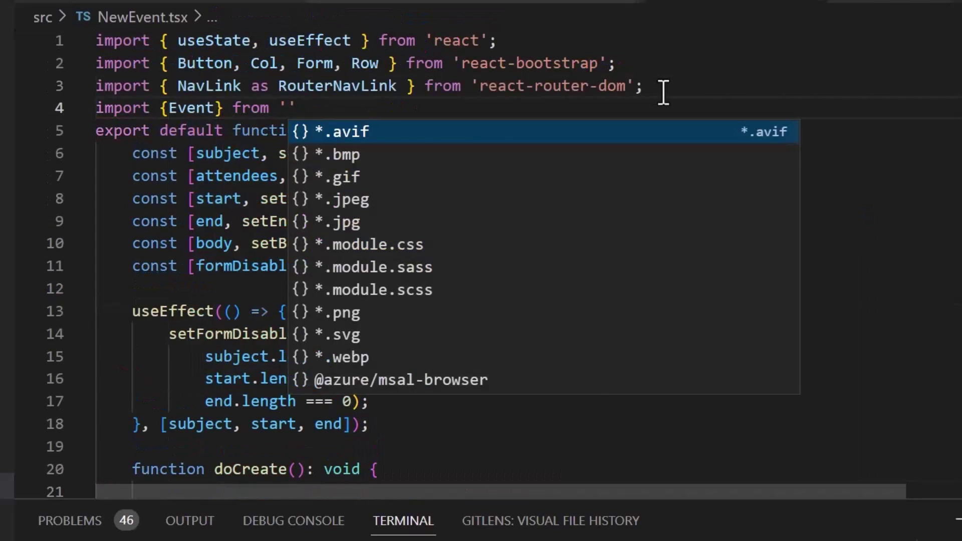
text(microsoft-graph';)
scroll(663, 92, down, 5)
click(418, 180)
text(const newEvent: Event = { subject:subject, start:)
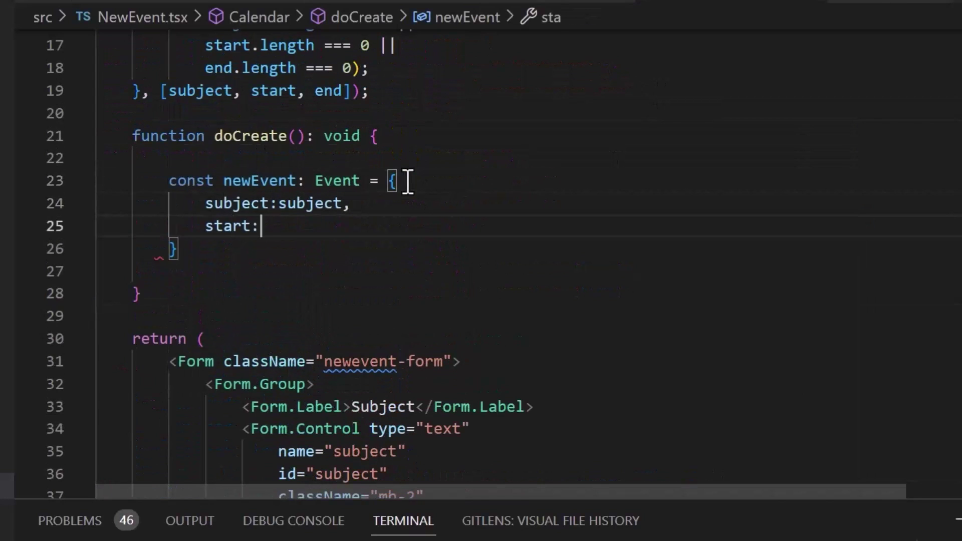
text({dateTime: start},timeZone: app.user?.timeZone}, end: { dateTime: end, timeZone: app.user?.timeZone },)
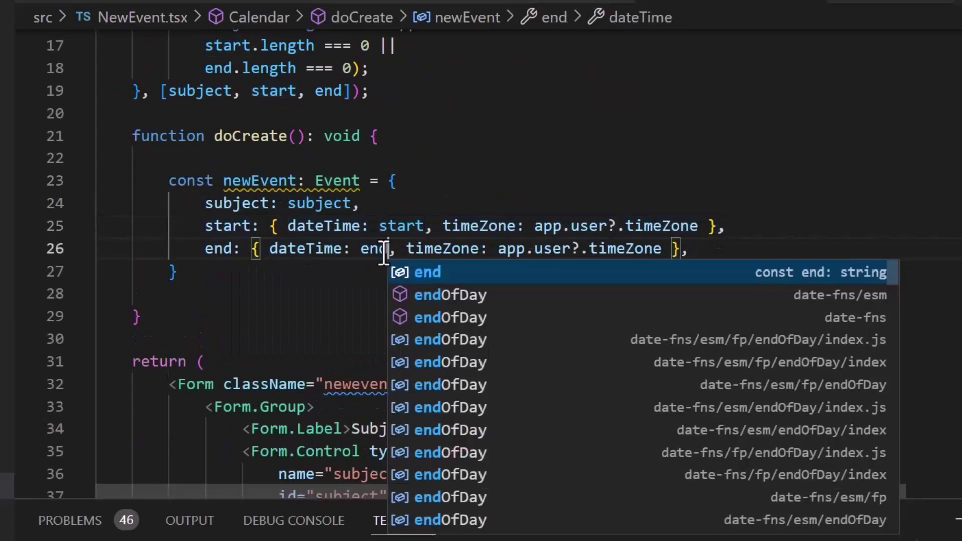
text( body: body.length>0 ? {contextType: 'text',content:body)
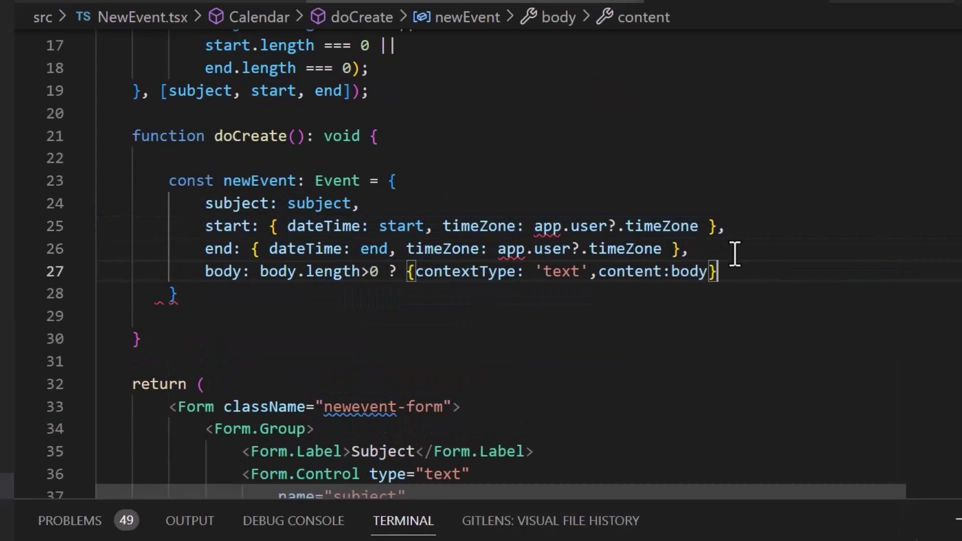
text(const app = useApp)
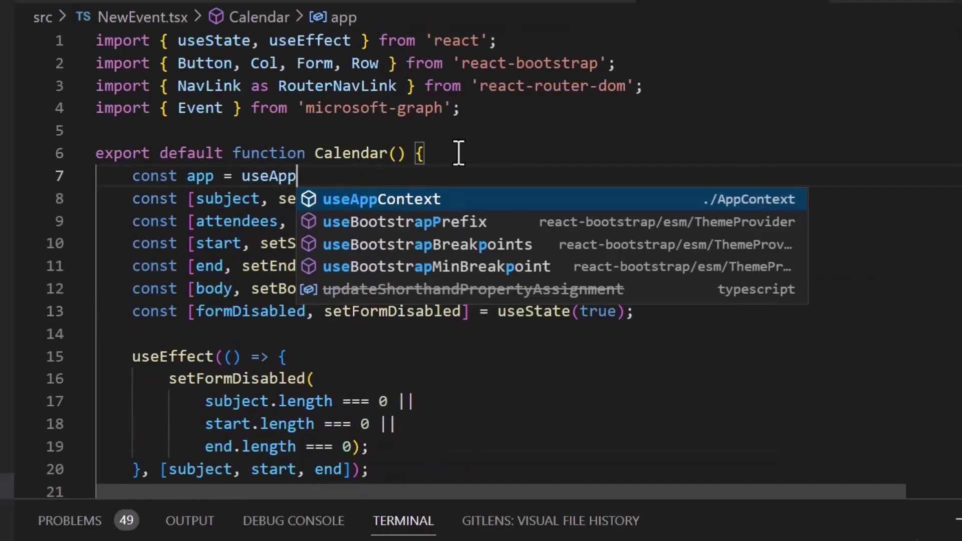
text(;  await)
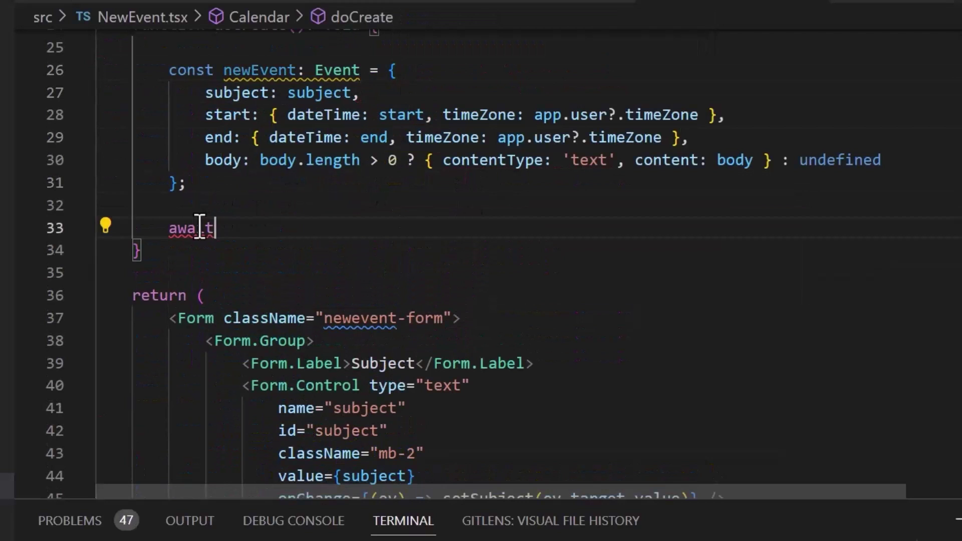
text( createEvent(app.authProvider!, newEvent);)
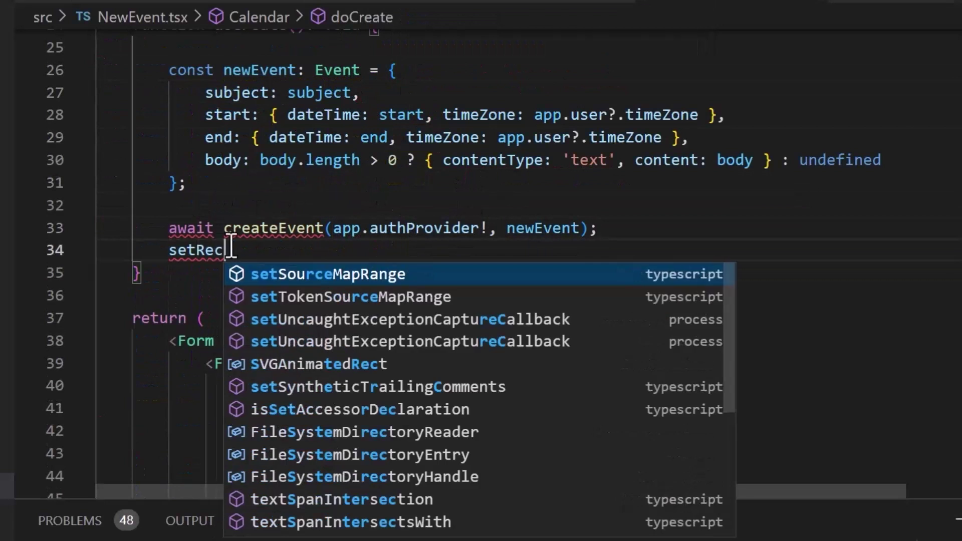
text( setRedirect)
text(const [redirect, setRedirect] = s)
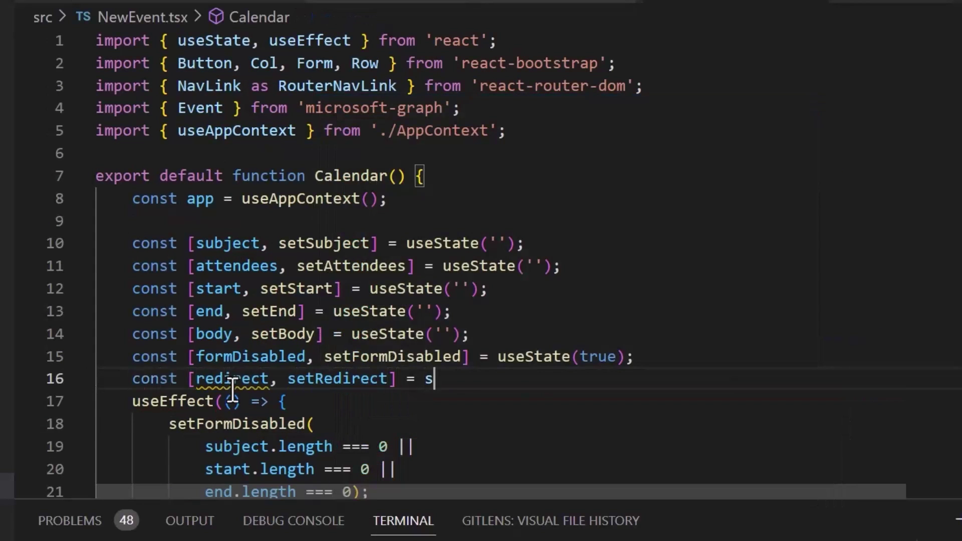
text(eState(false);)
scroll(295, 398, down, 9)
click(269, 240)
text(if (r)
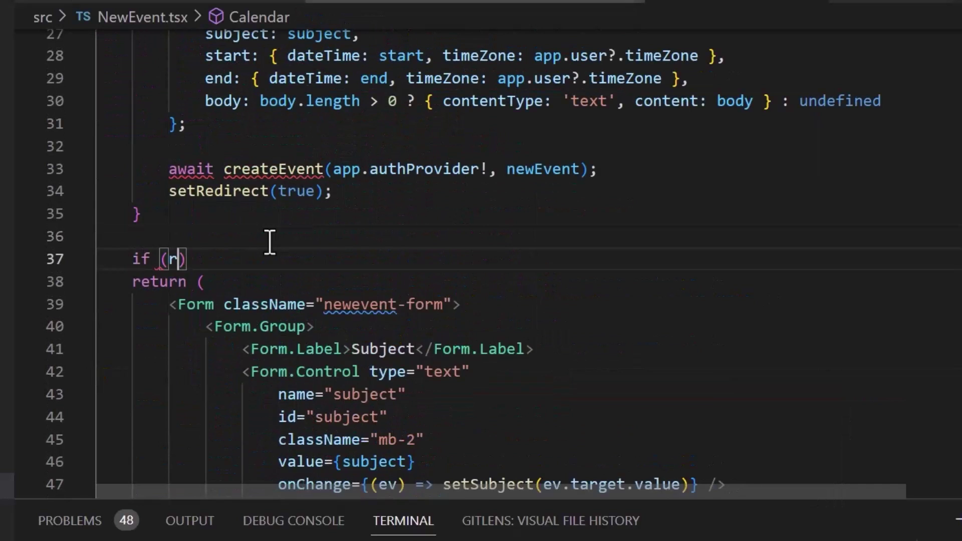
text(edirect){ return <Navigate to)
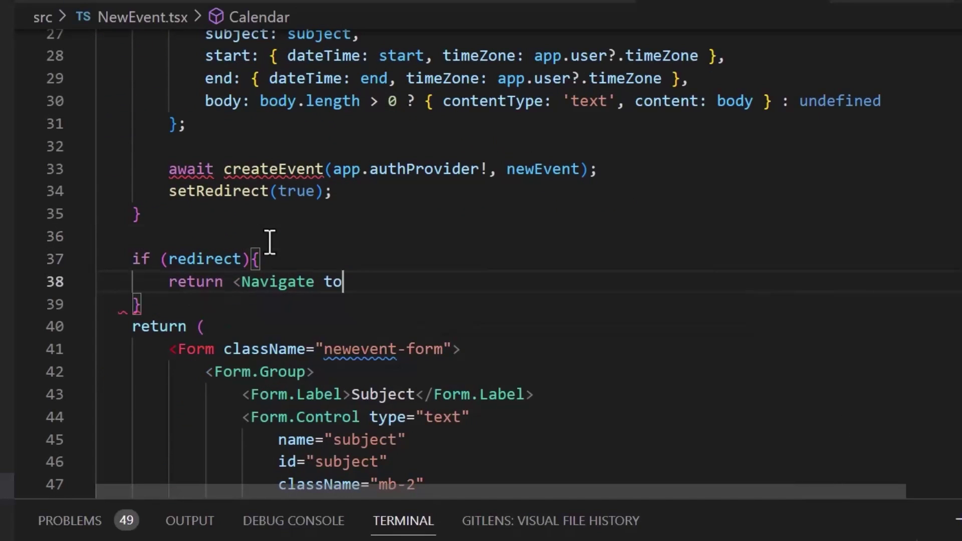
Step: Import createEvent from GraphService via the Quick Fix menu
key(ctrl+period)
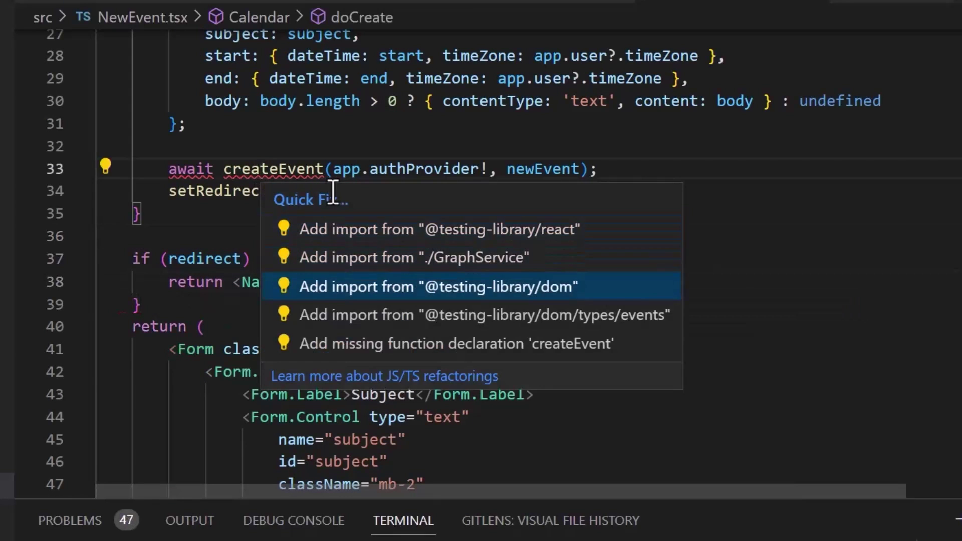
click(379, 242)
scroll(347, 335, up, 3)
click(261, 250)
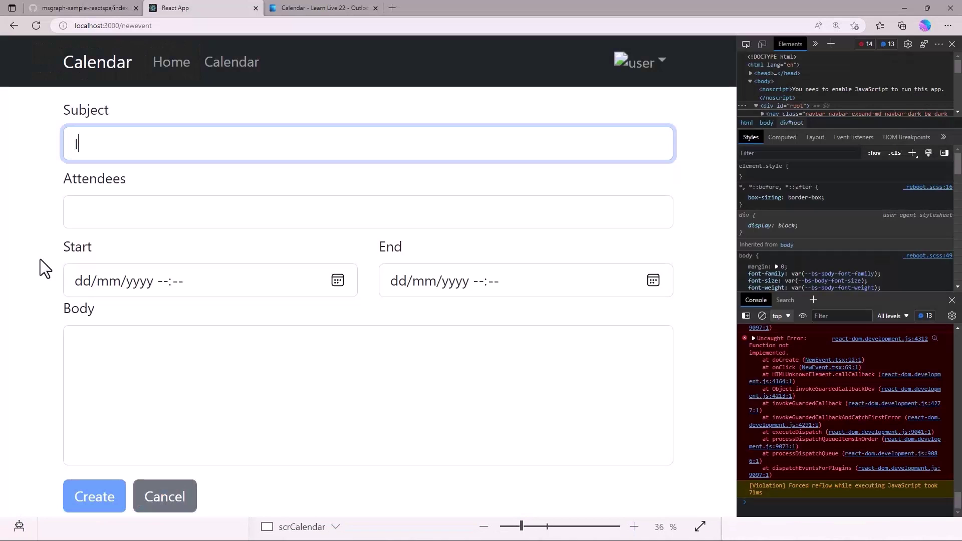
text(Let's do this...)
Step: Create the 'Let's do this...' event and inspect Tuesday 20 December's events on the calendar
click(213, 284)
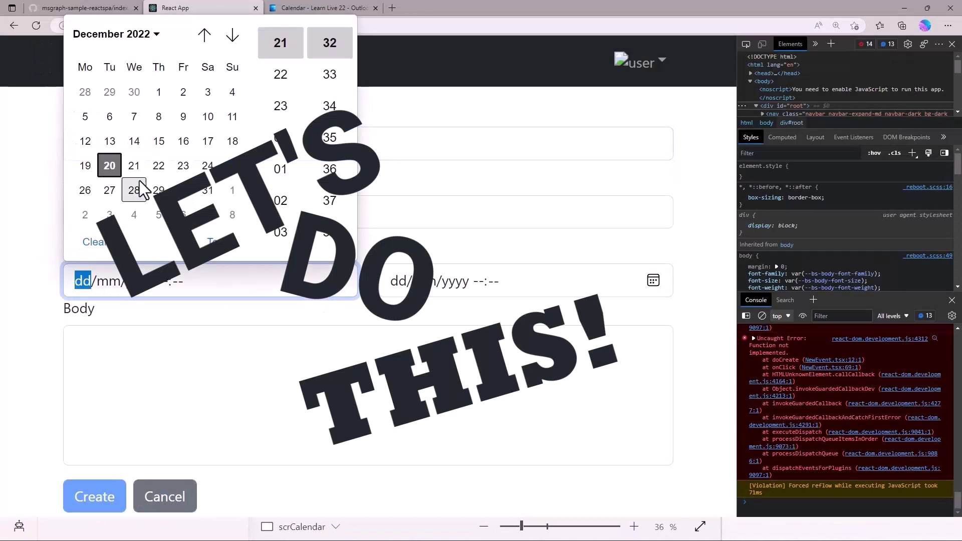
click(319, 348)
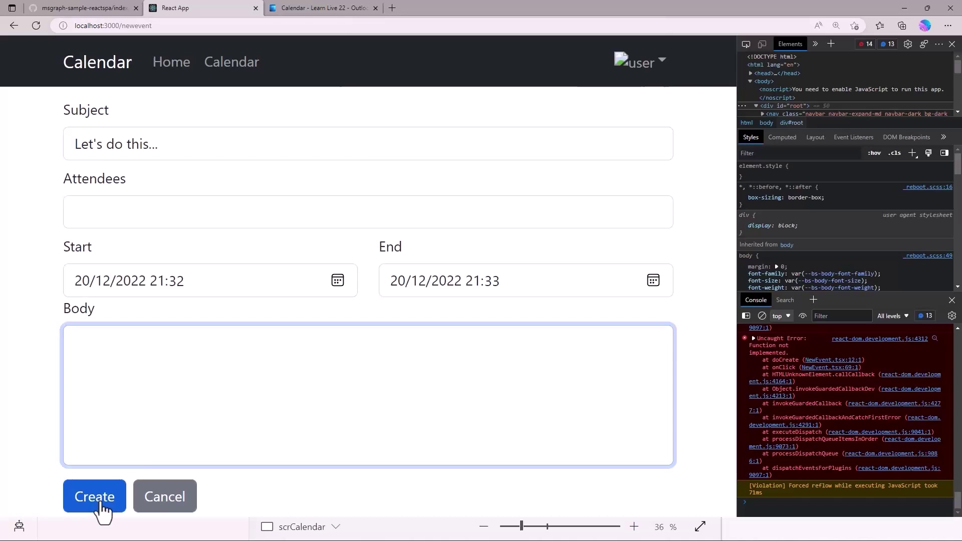
click(107, 503)
scroll(254, 440, down, 5)
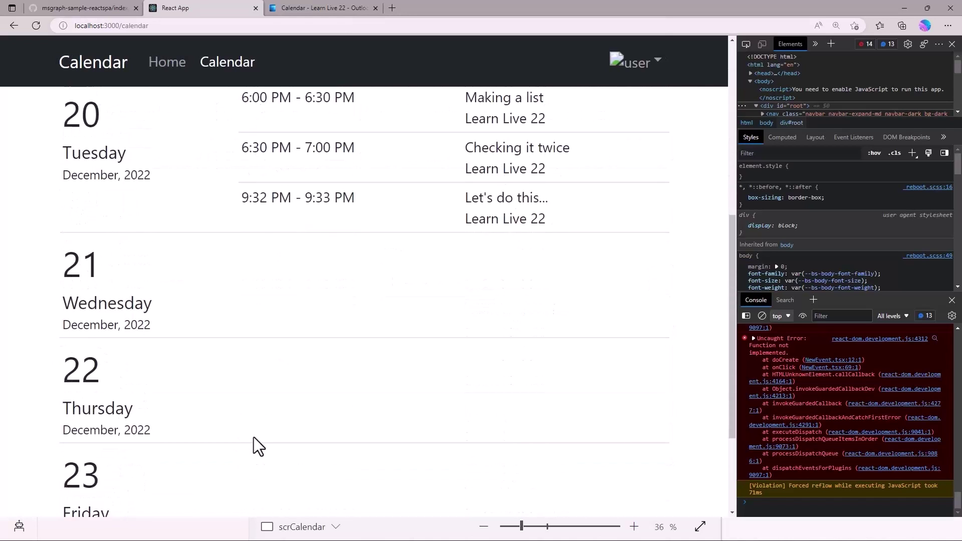
scroll(253, 436, up, 2)
scroll(253, 437, up, 3)
scroll(258, 443, down, 3)
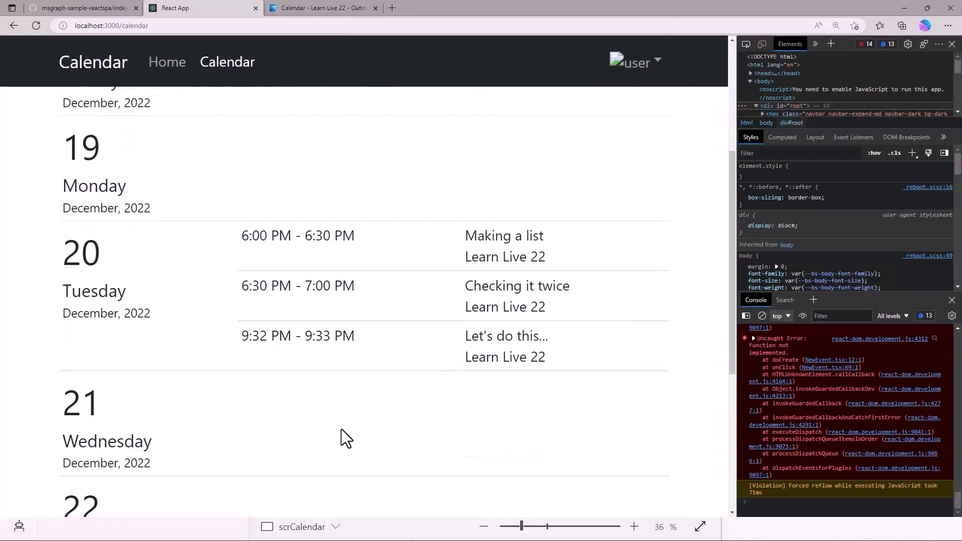
drag(573, 360, 83, 340)
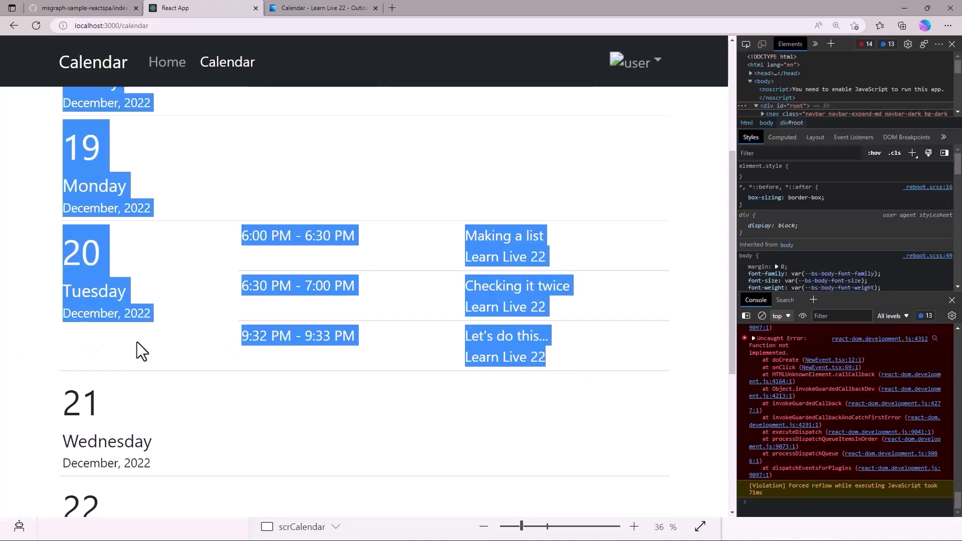
drag(546, 357, 465, 358)
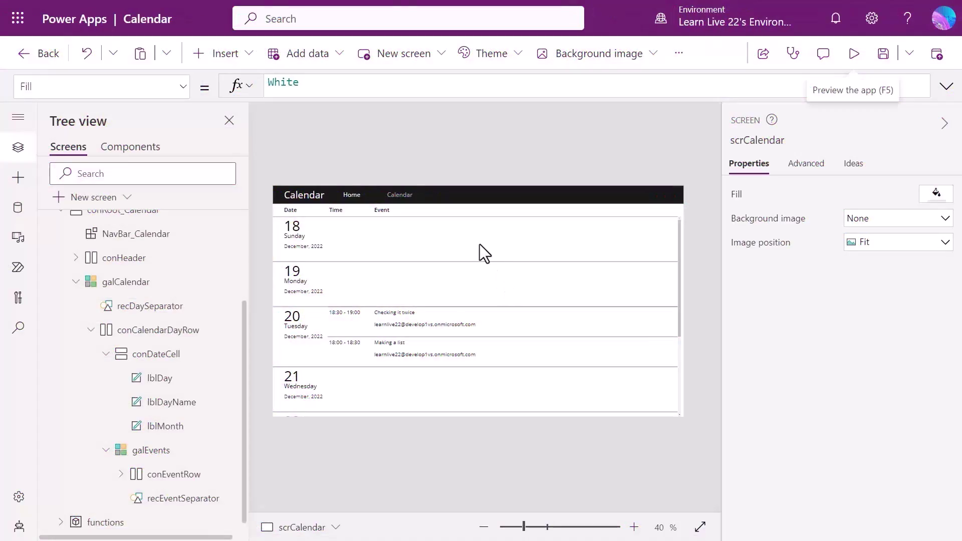
scroll(133, 257, up, 2)
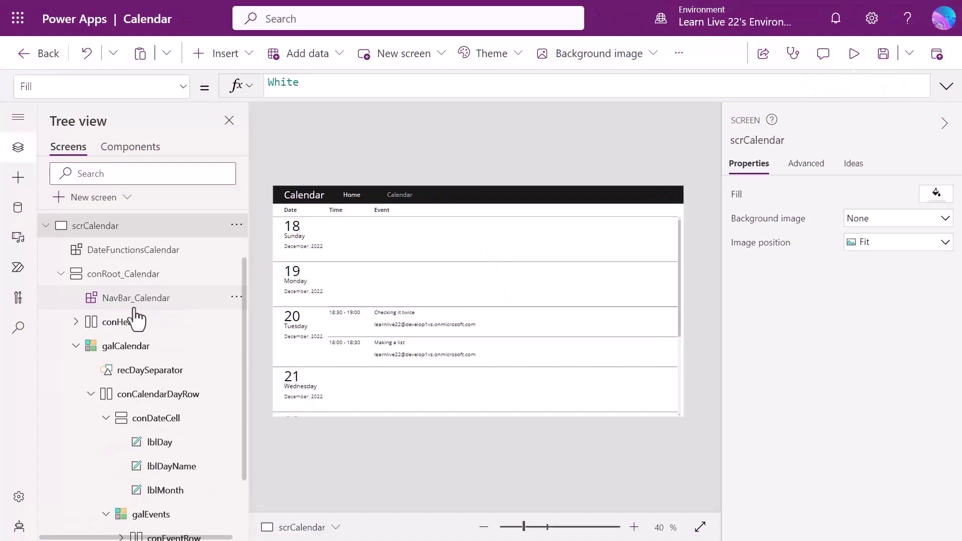
scroll(160, 451, down, 5)
Step: Add a horizontal container under the nav bar on scrCalendar and set its padding and height
click(133, 342)
click(121, 365)
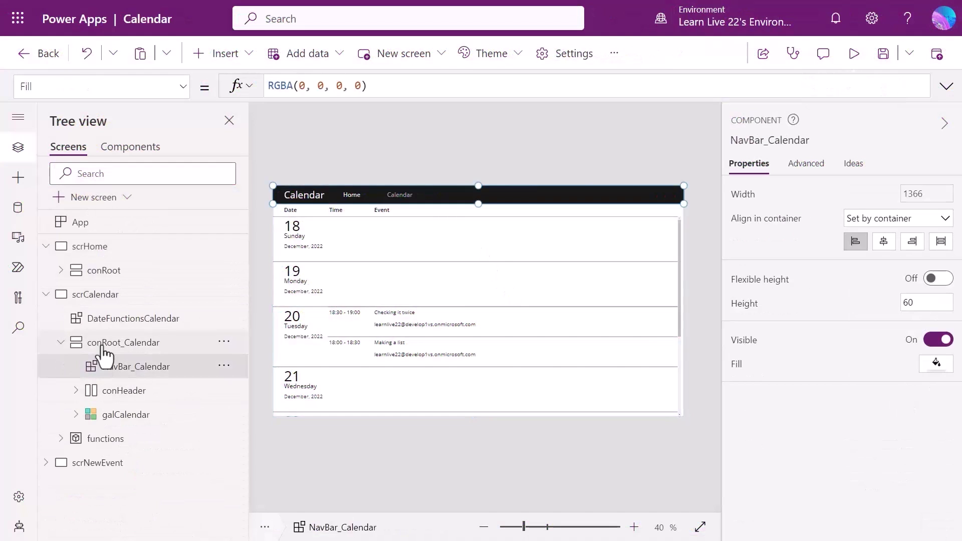
click(18, 179)
click(87, 474)
scroll(129, 466, down, 3)
scroll(150, 421, down, 2)
click(188, 413)
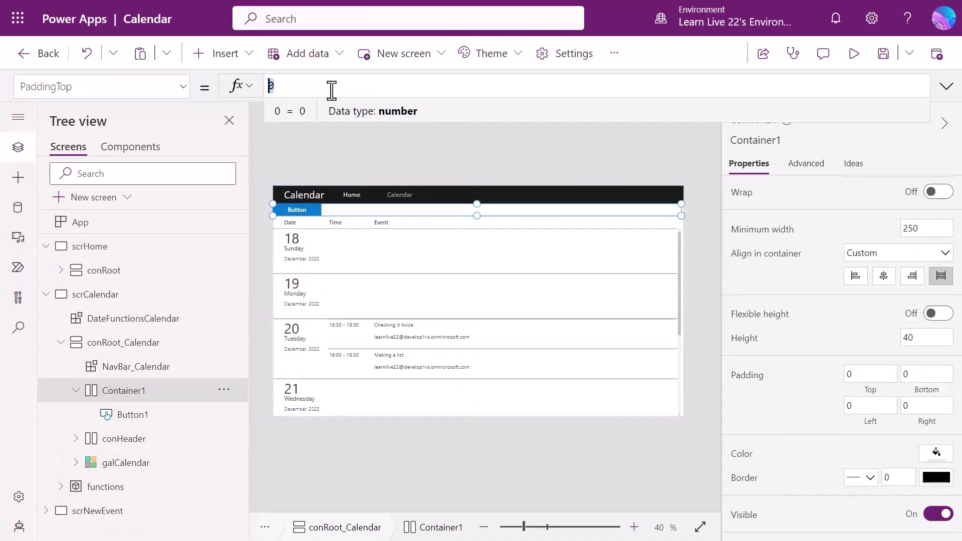
text(*U)
click(452, 462)
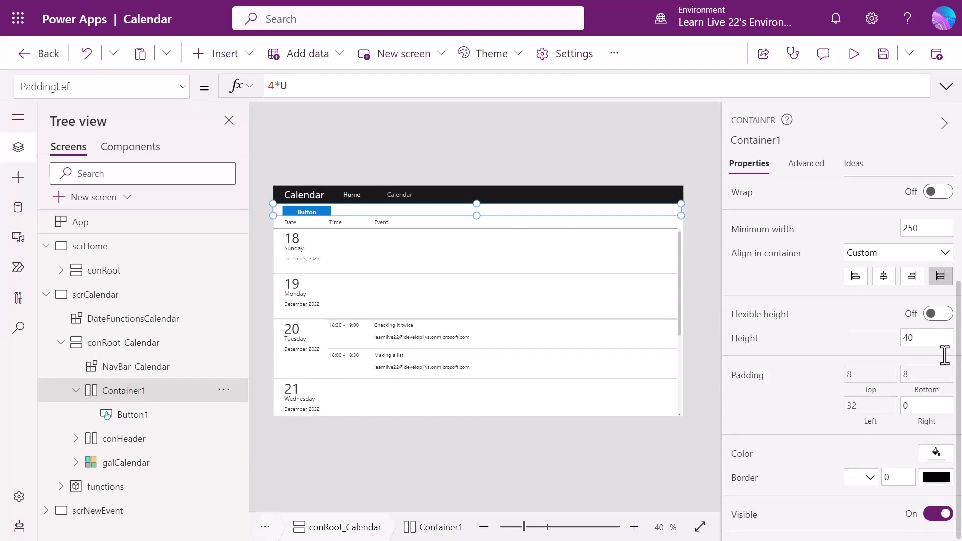
click(928, 338)
click(315, 86)
text(Button1.Height+U)
click(336, 136)
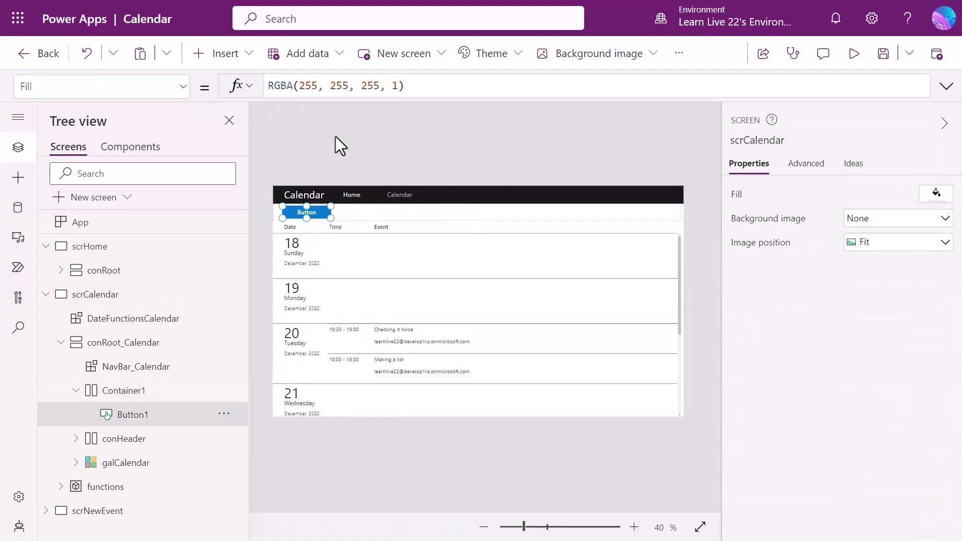
text((scrNewEvent))
Step: Insert a vertical container on the scrNewEvent screen
alt+click(322, 213)
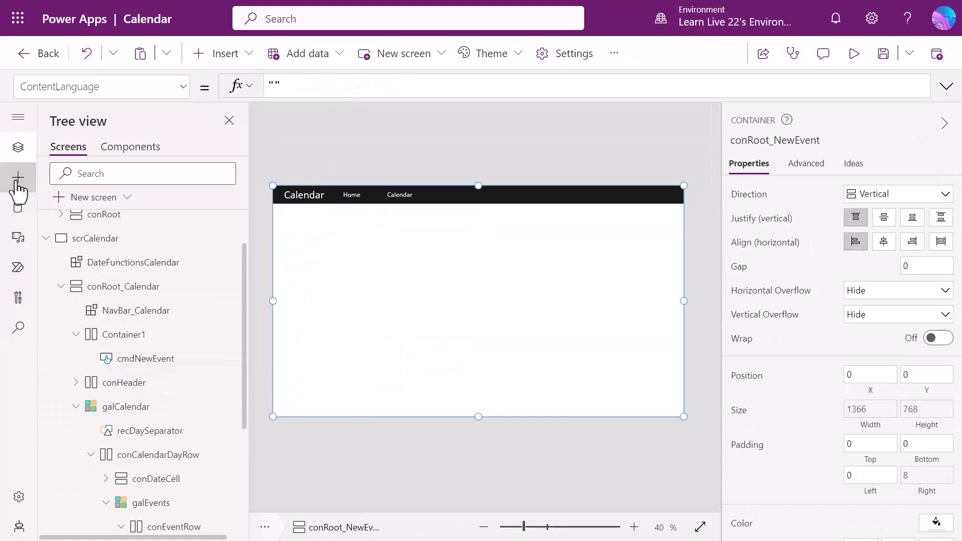
click(19, 179)
click(104, 351)
click(142, 329)
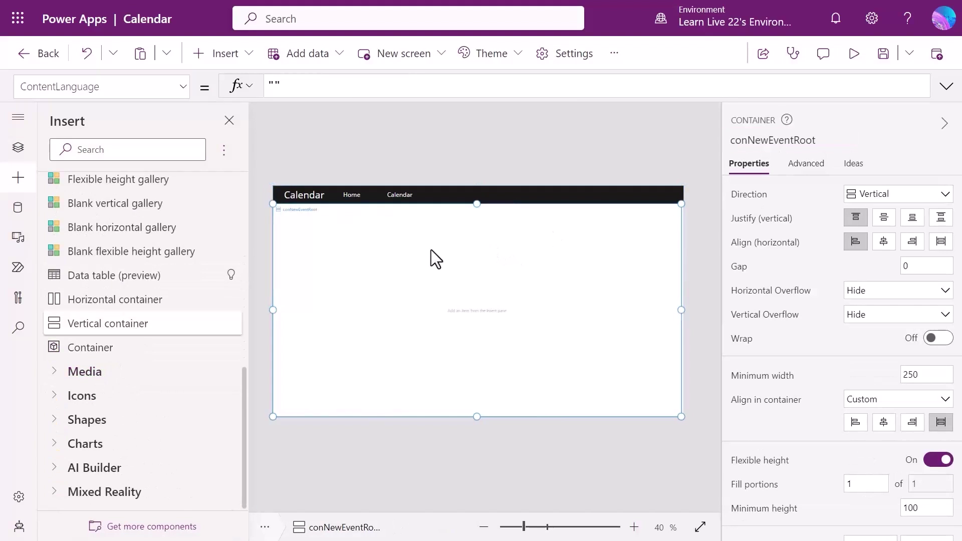
scroll(187, 333, up, 5)
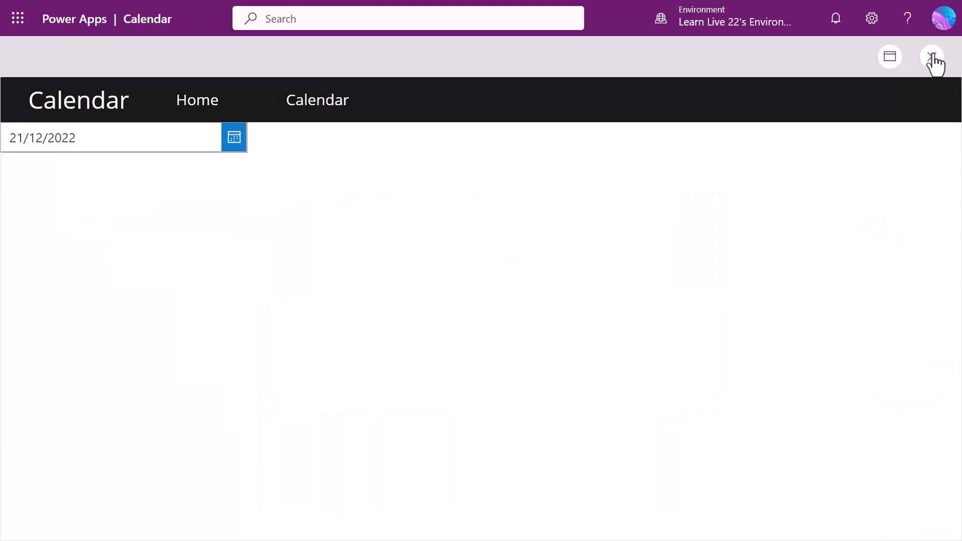
click(932, 59)
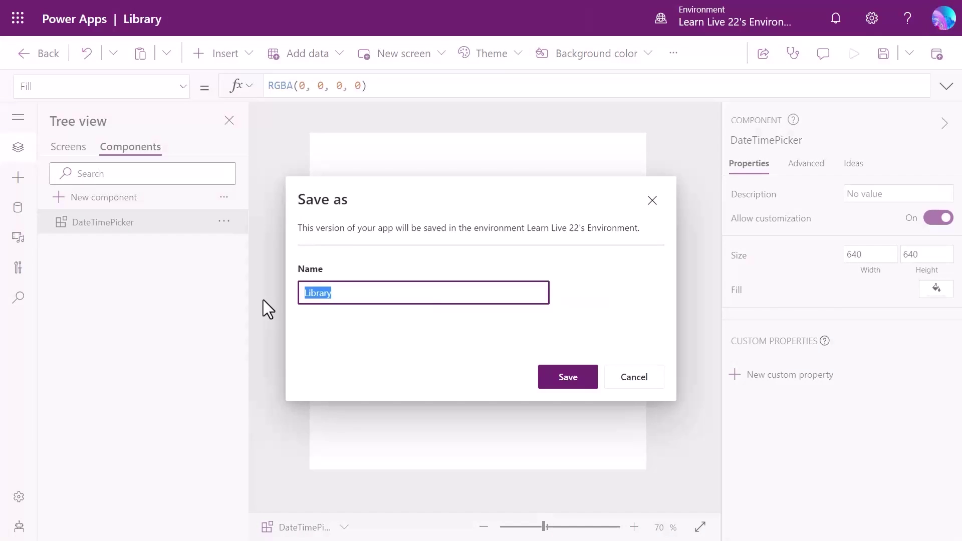
Step: Add a horizontal container to DateTimePicker and select the label container
click(142, 475)
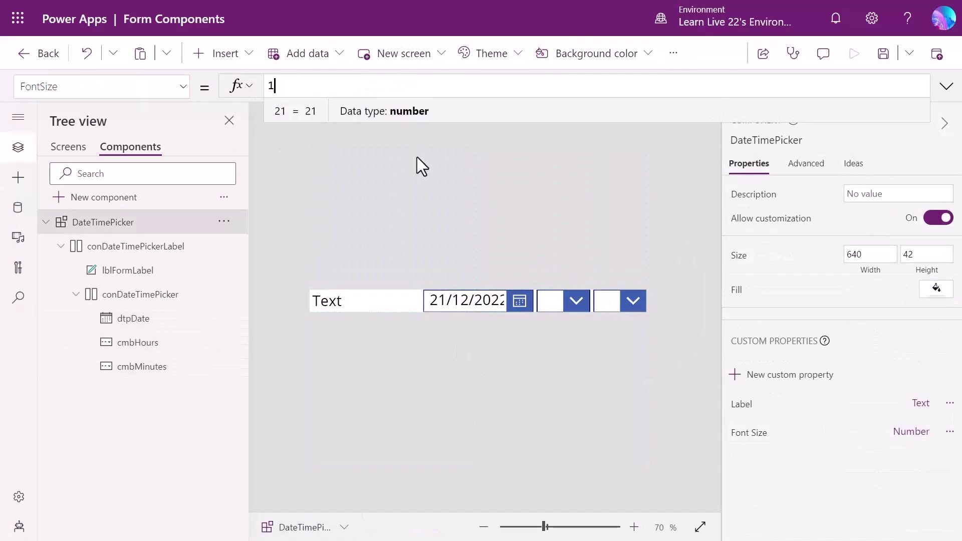
click(128, 246)
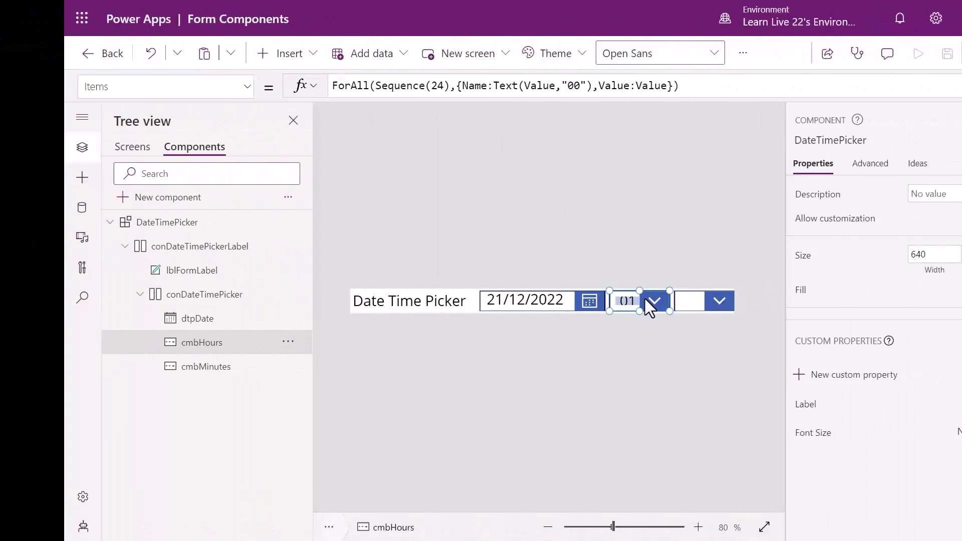
Step: Correct the hours dropdown's Items and default formulas using DateTimeIn, then select the placed picker
click(509, 320)
drag(378, 64, 475, 63)
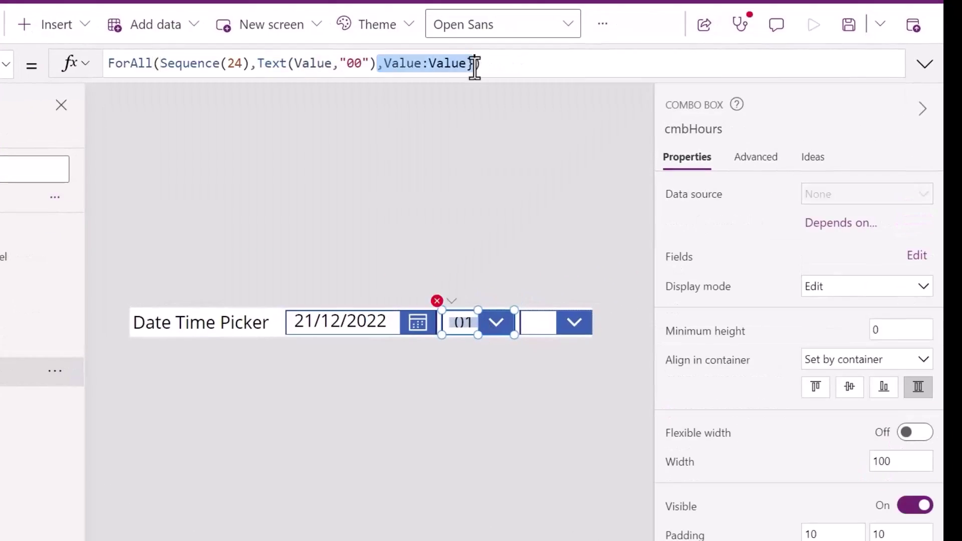
text(Name:Text(Value,"00"),)
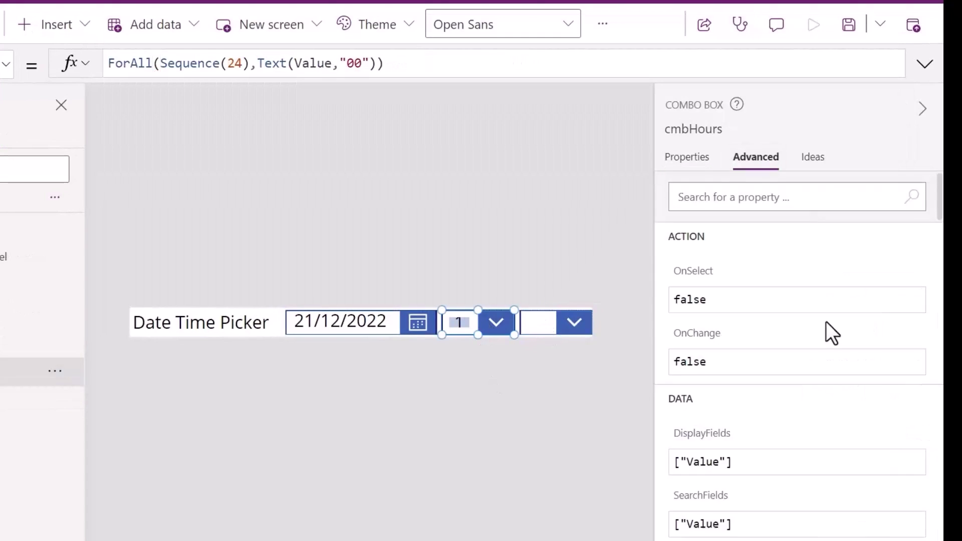
text([Text(Hour(DateTimePicker.DateTimeIn,"00)
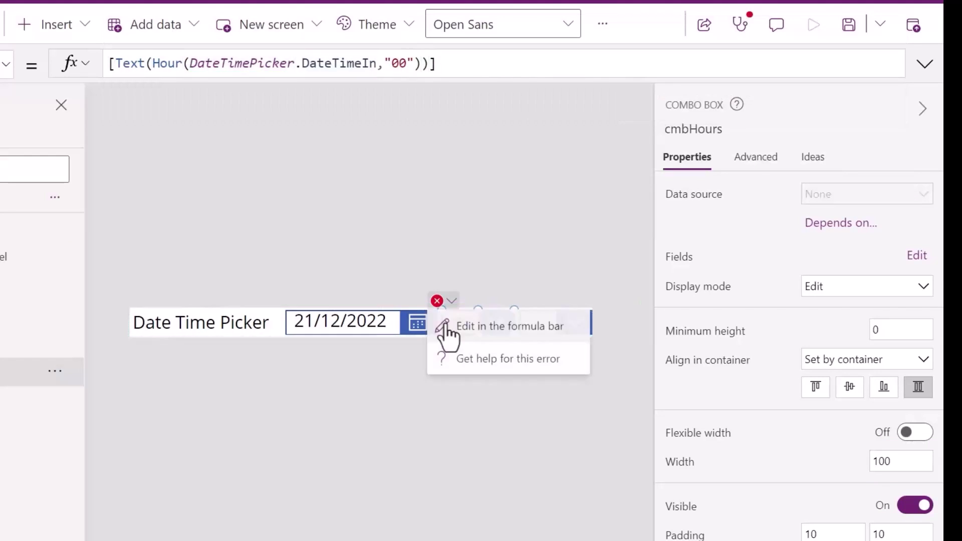
click(448, 331)
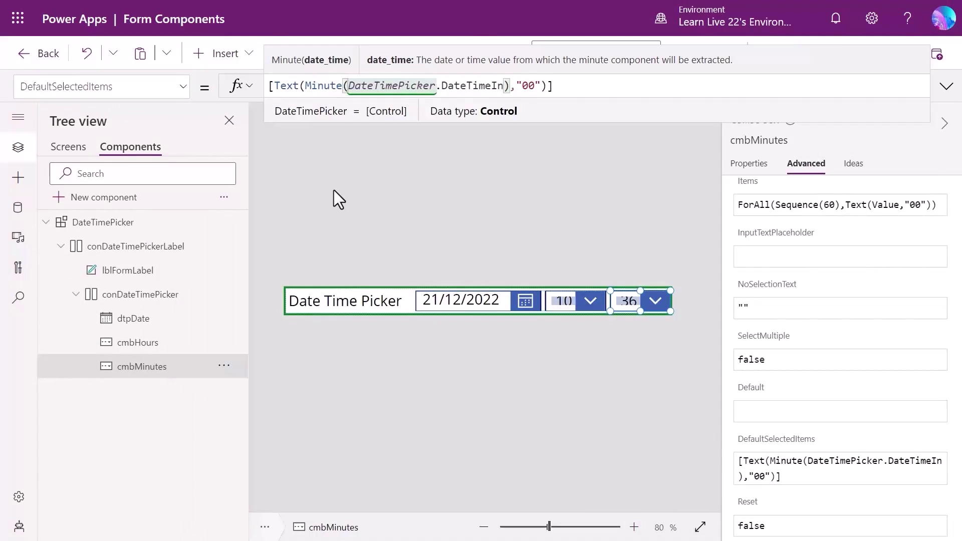
click(69, 148)
click(526, 192)
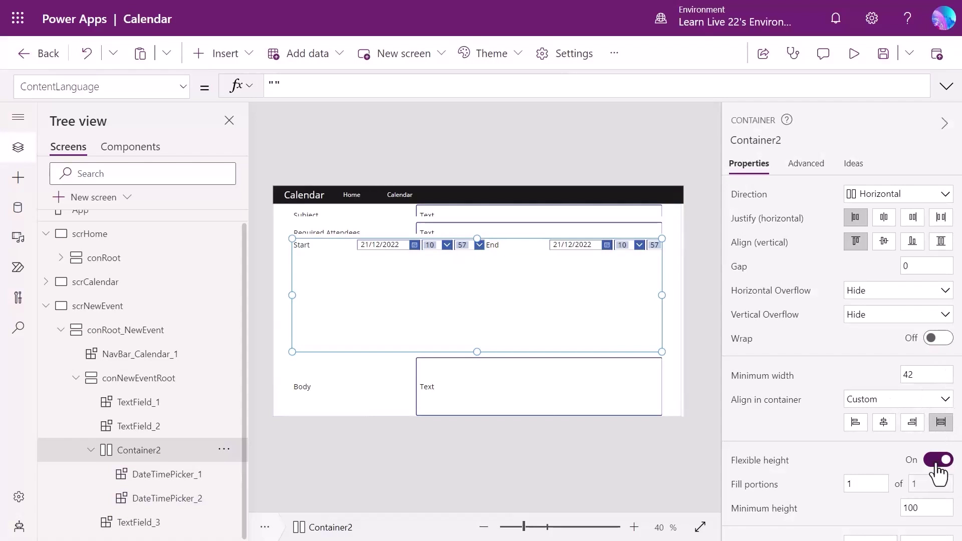
Step: Turn off Flexible height on Container2, the Start/End row of scrNewEvent
click(938, 460)
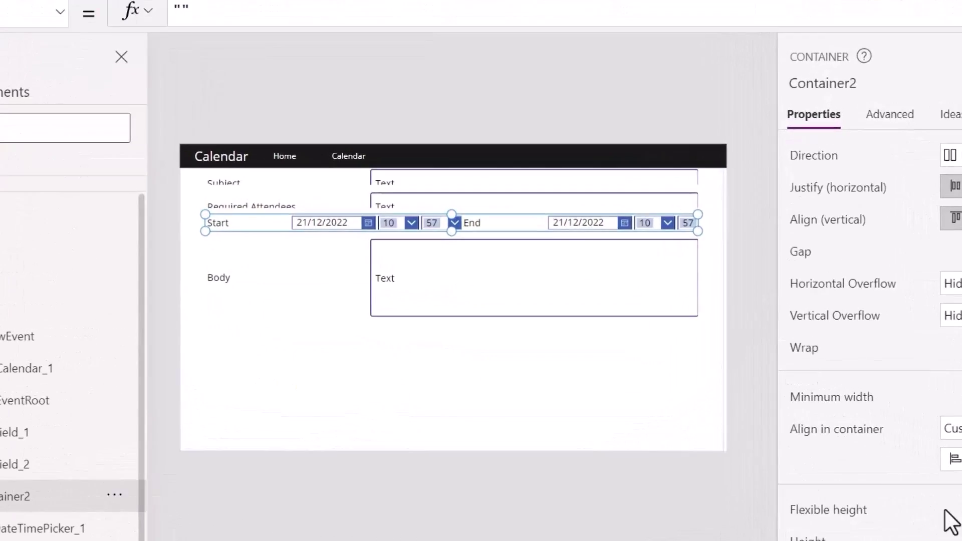
click(557, 380)
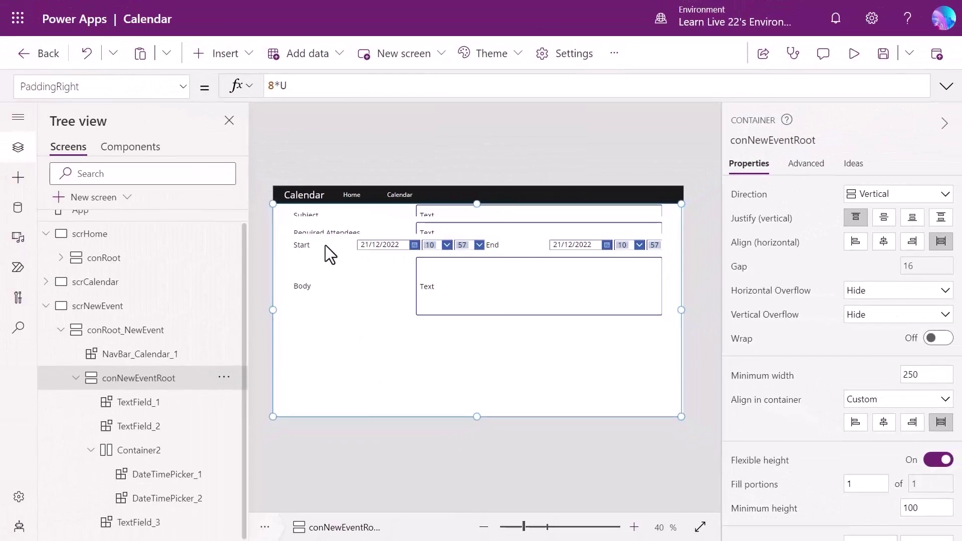
click(323, 245)
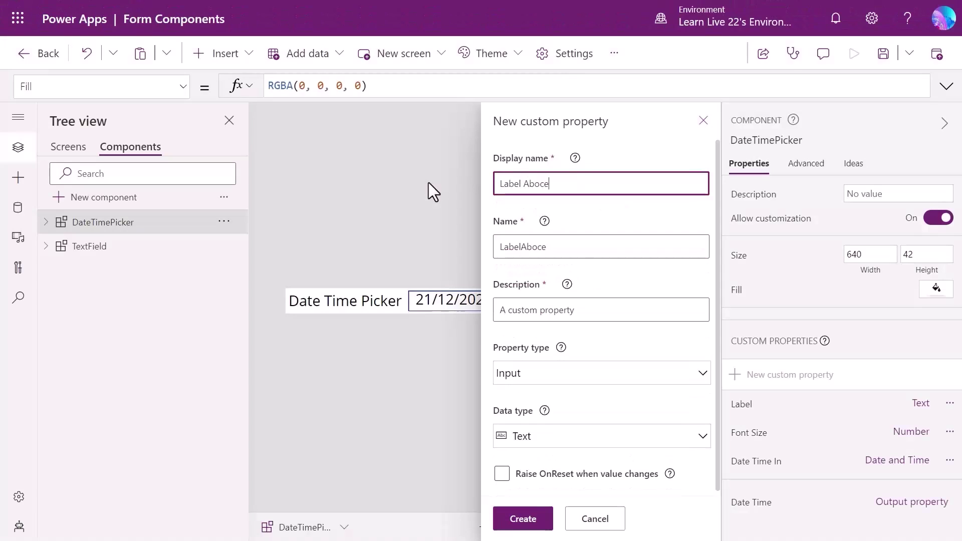
Step: Set the date-time picker label's LayoutMinWidth to If(LabelAbove, Width, 150)
click(388, 305)
scroll(898, 380, down, 3)
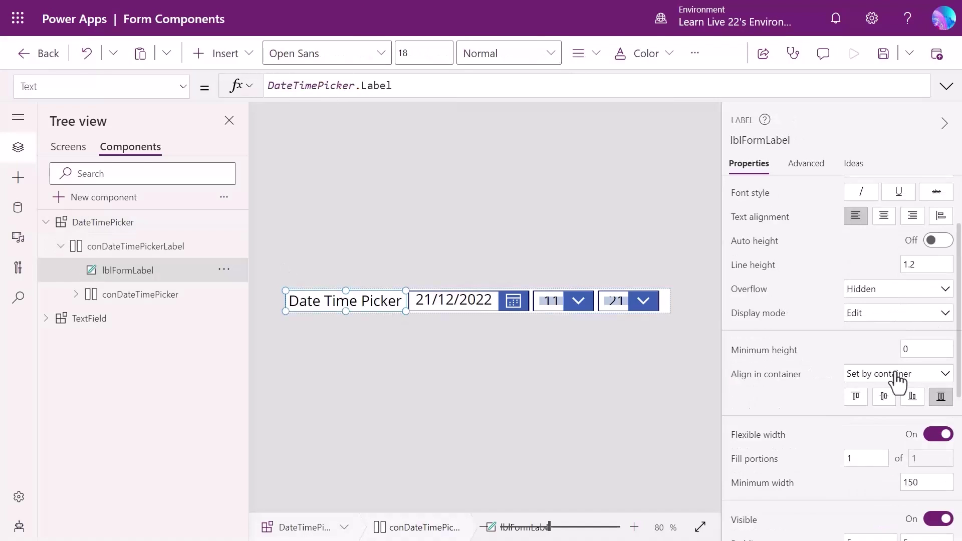
click(927, 482)
text(If(DateTimePicker.LabelAbove,)
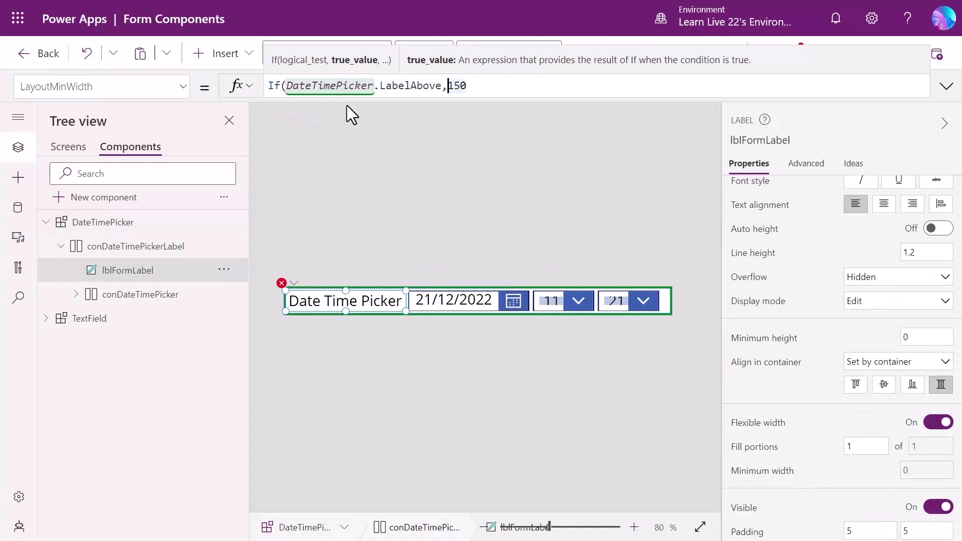
text(DateTimePicker.Width,150))
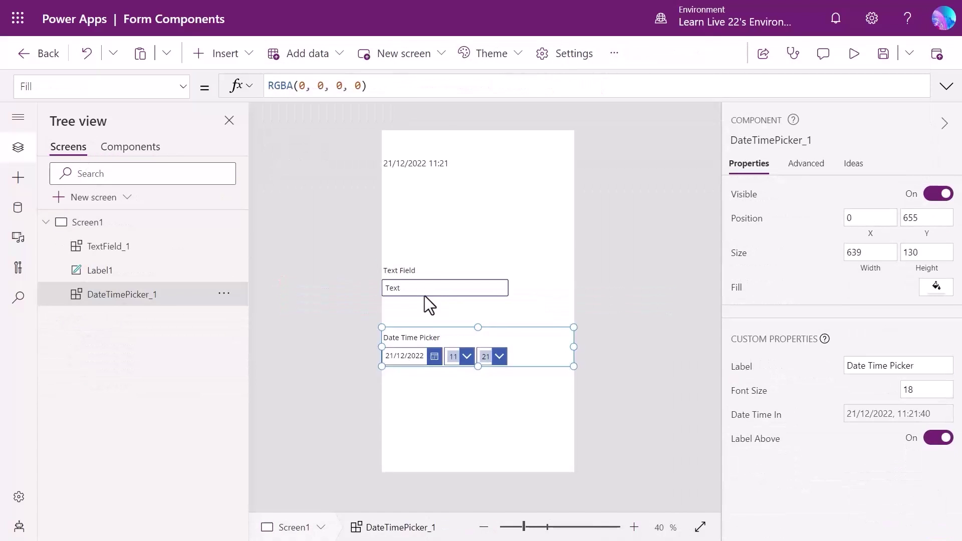
click(511, 282)
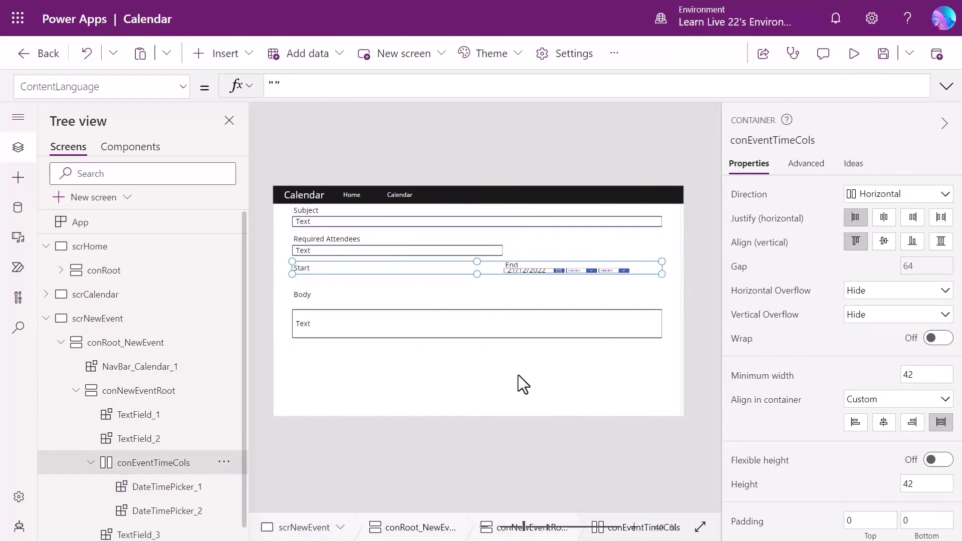
Step: Move the button container below Body and edit Create's Subject and Attendees blank checks
click(218, 502)
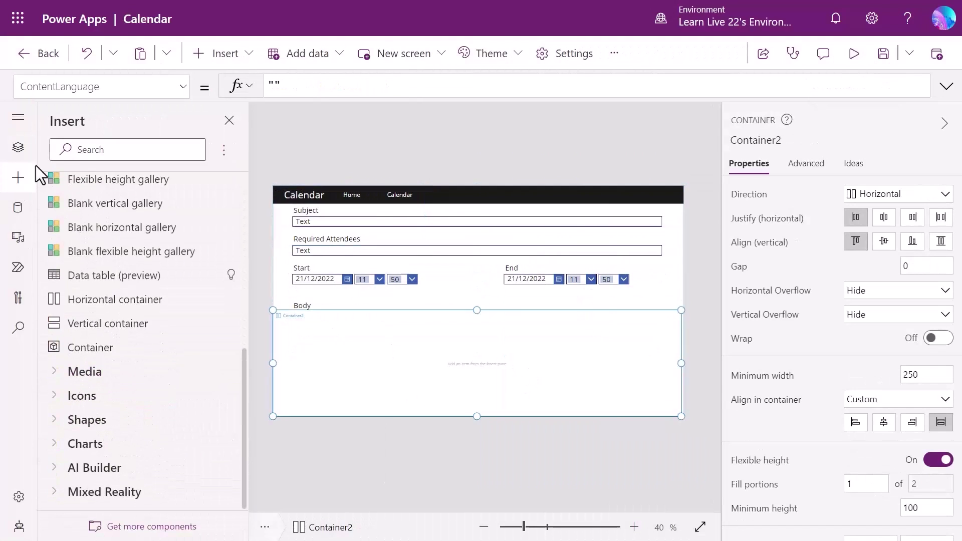
click(18, 147)
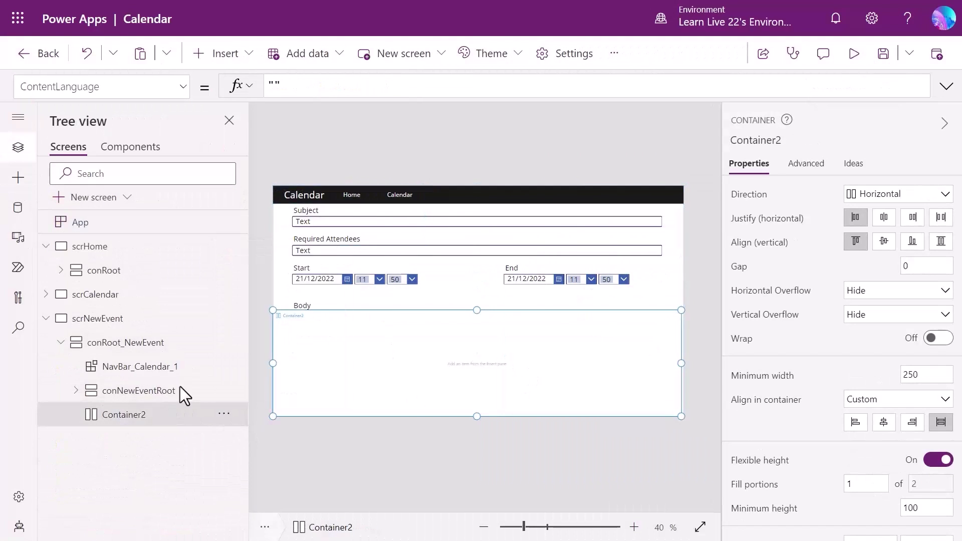
drag(179, 386, 181, 389)
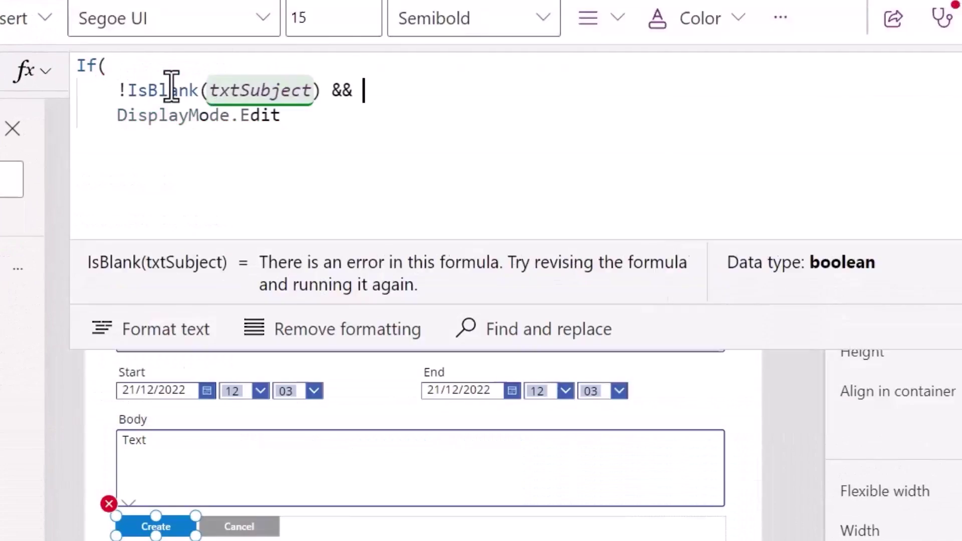
text(!IsBlank(txtAttendees.T))
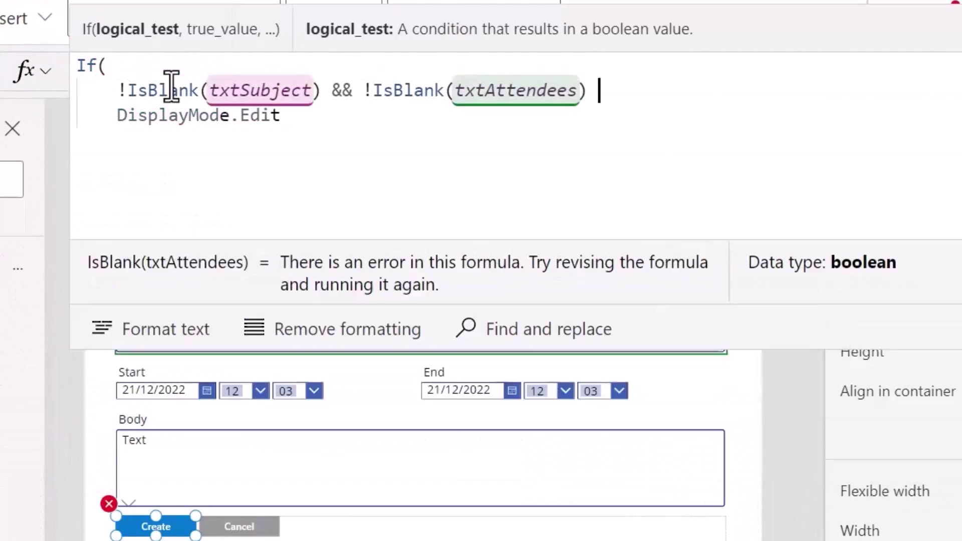
text( && !IsBlank(dtpStart.DateTime))
click(630, 91)
text(.Text)
click(312, 91)
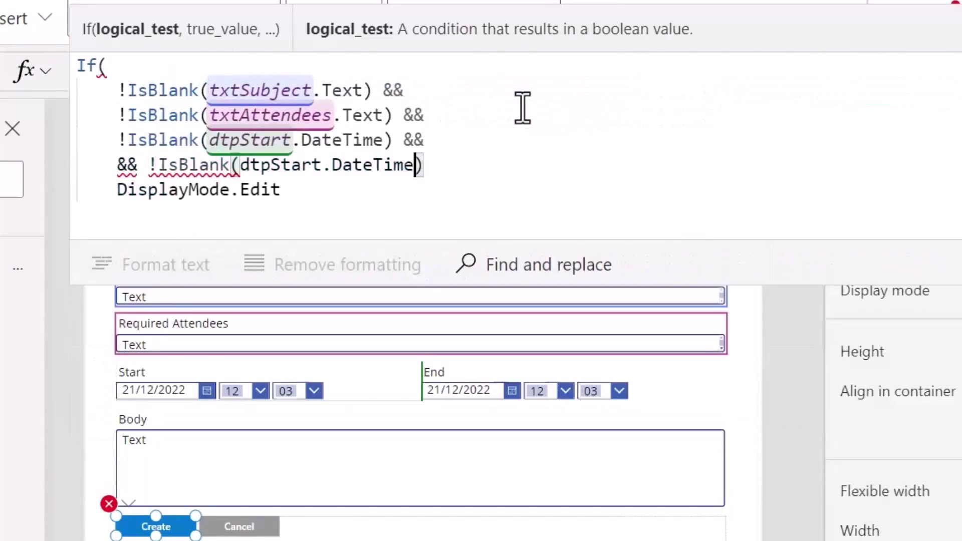
text(dtpStart,)
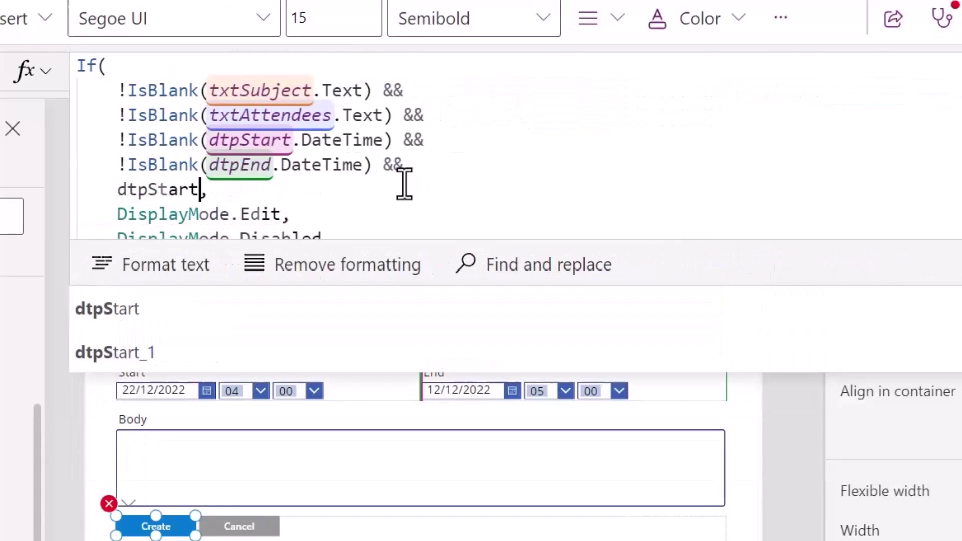
text(.DateTime<=dtpEnd.DateTime)
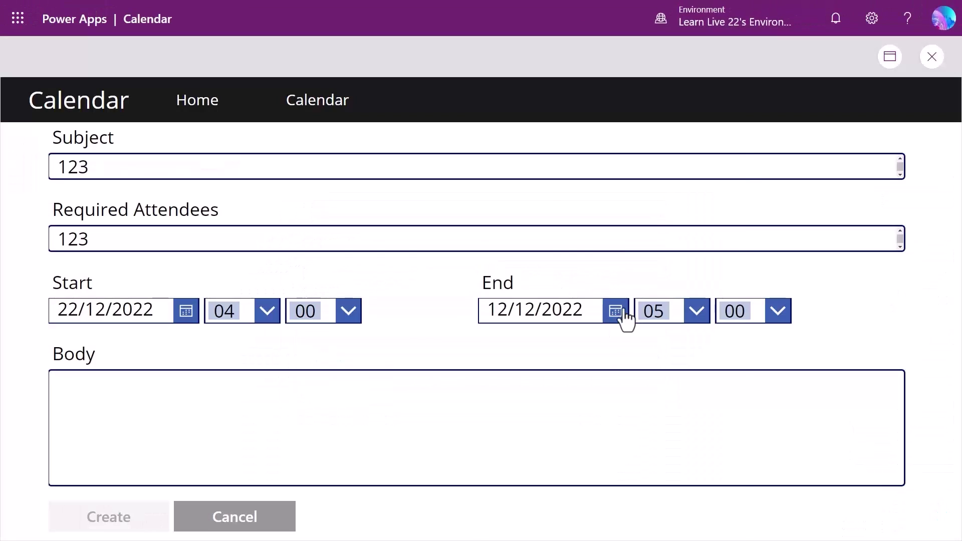
Step: Try the End date calendar and preview the New Event form
click(617, 309)
click(663, 506)
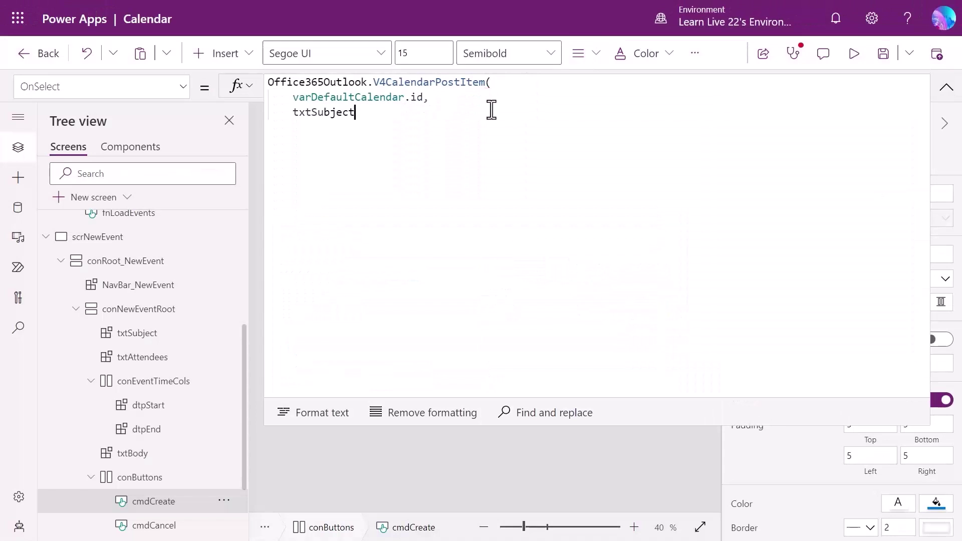
text(.Text,)
key(Return)
text(dtpStart.DateTime,)
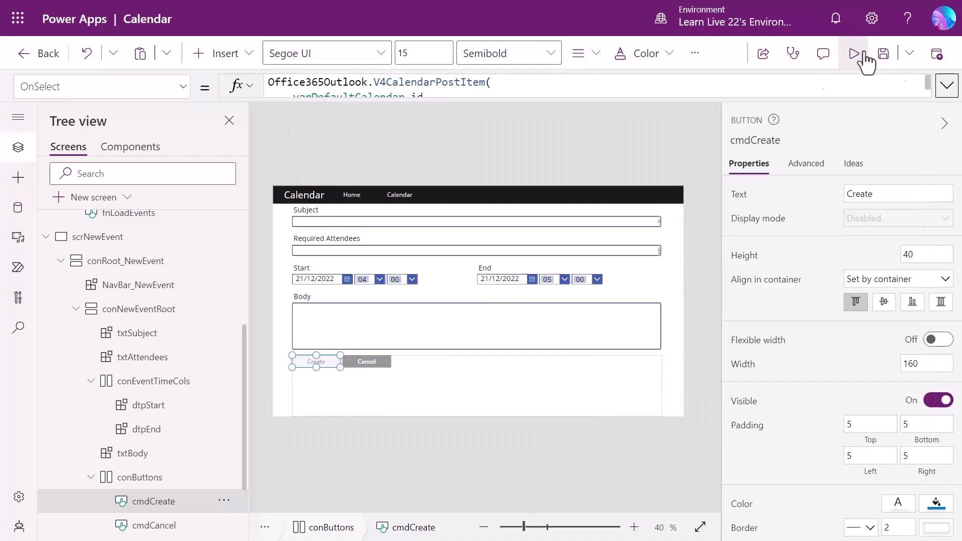
click(855, 53)
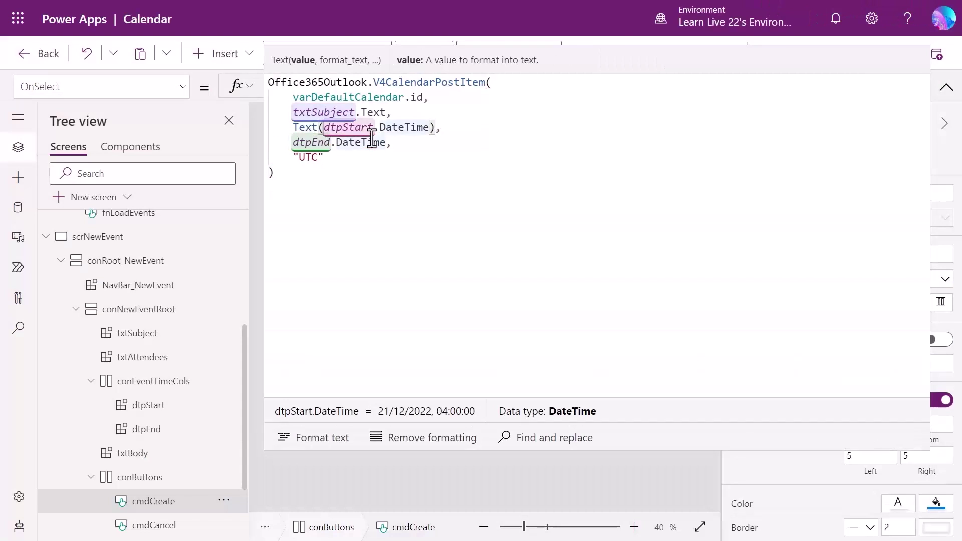
text(,DateTime.UTC)
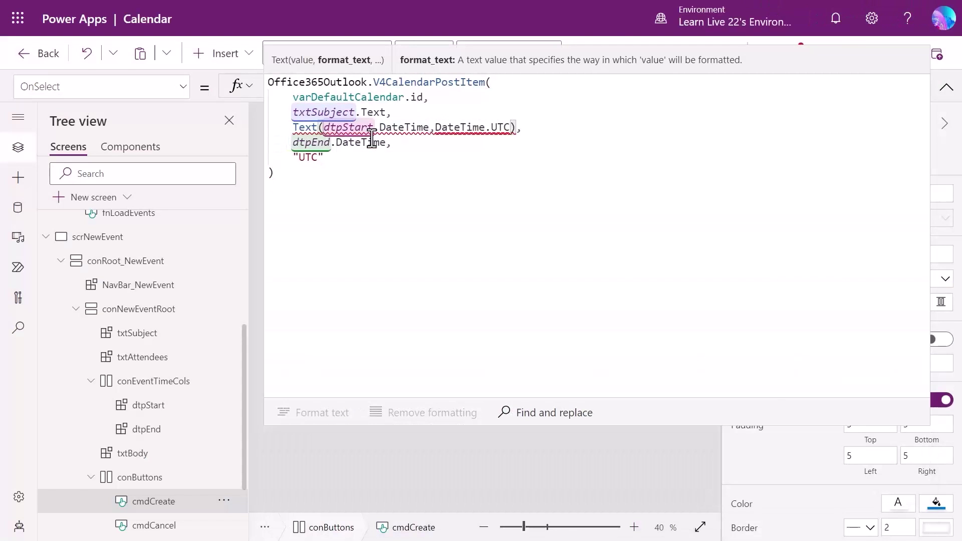
text(ateTimeFor)
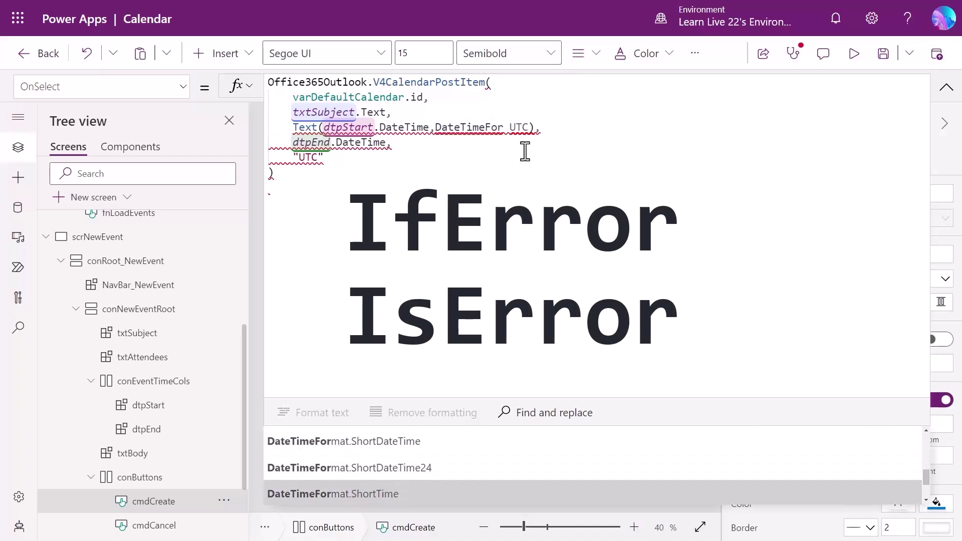
text(mat.)
Step: Send the end time as UTC text too, then confirm A Test Event on 21 December
key(Down)
key(Left)
text(,DateTimeFormat.UTC)
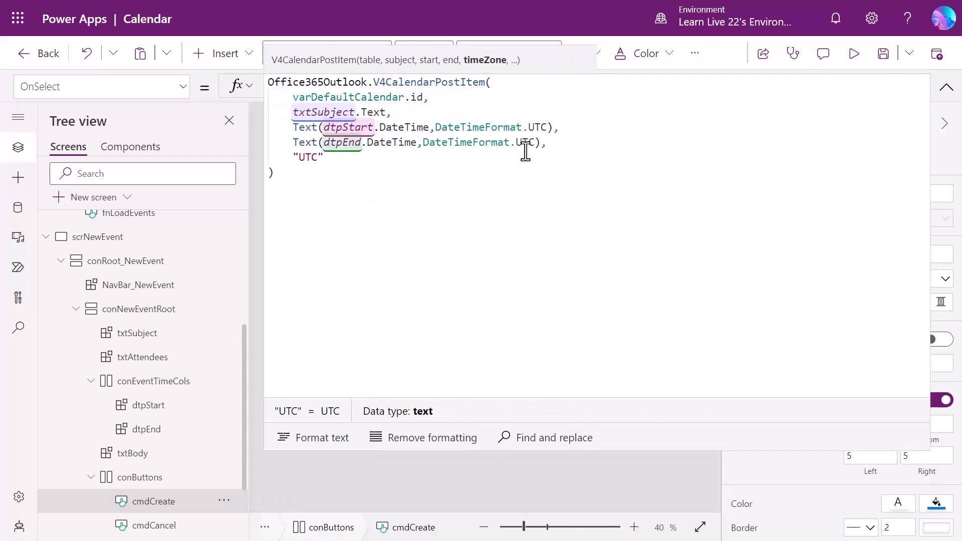
key(F5)
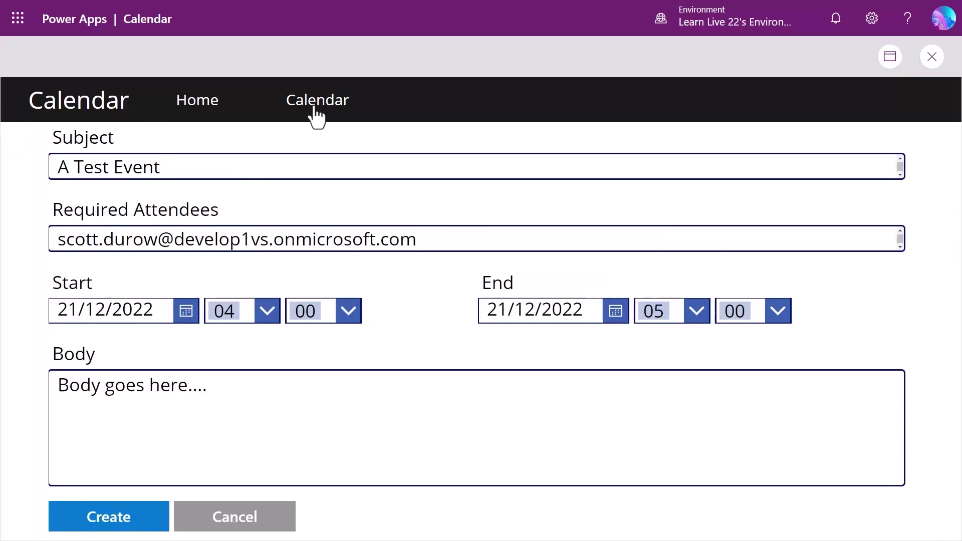
click(316, 106)
scroll(454, 240, down, 2)
scroll(452, 238, up, 2)
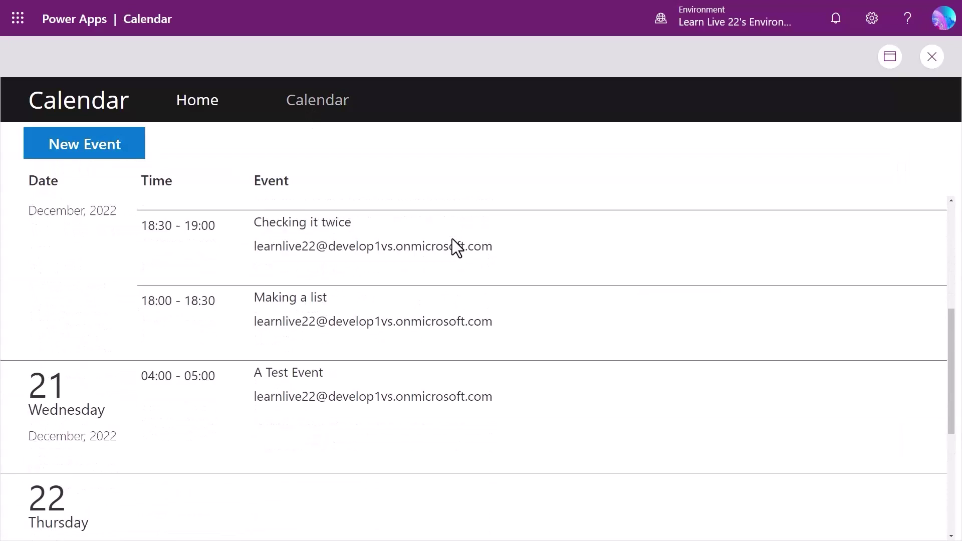
scroll(451, 239, up, 1)
scroll(452, 239, down, 2)
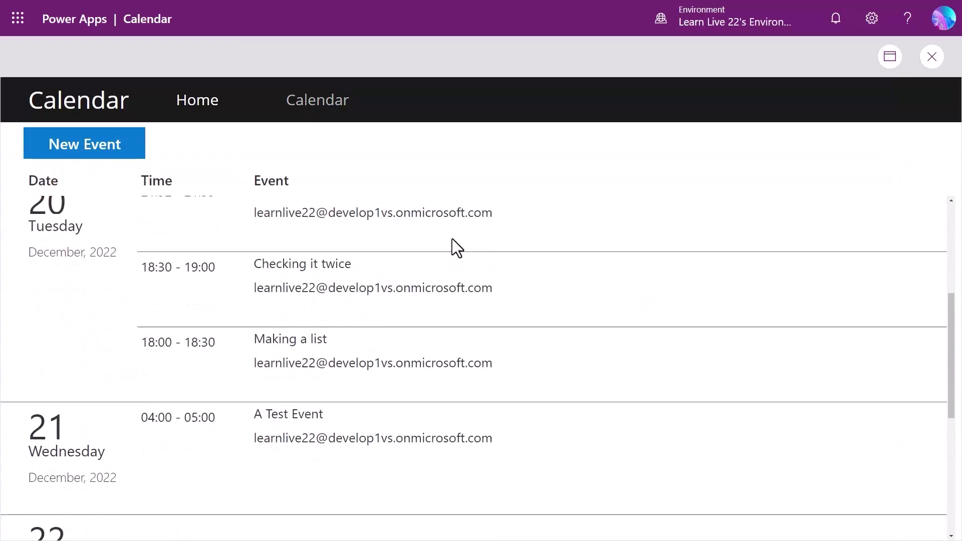
key(Escape)
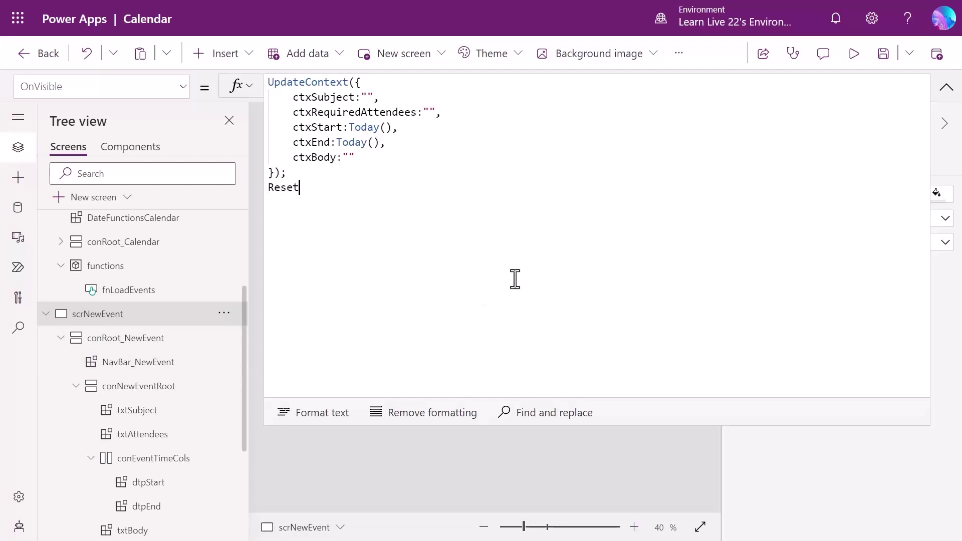
text((t)
text(xSubj)
text(ect)
Step: Reset txtSubject, txtAttendees, txtBody, dtpStart and dtpEnd in scrNewEvent OnVisible, then test the reset
key(BackSpace)
key(BackSpace)
key(BackSpace)
text(Subjec)
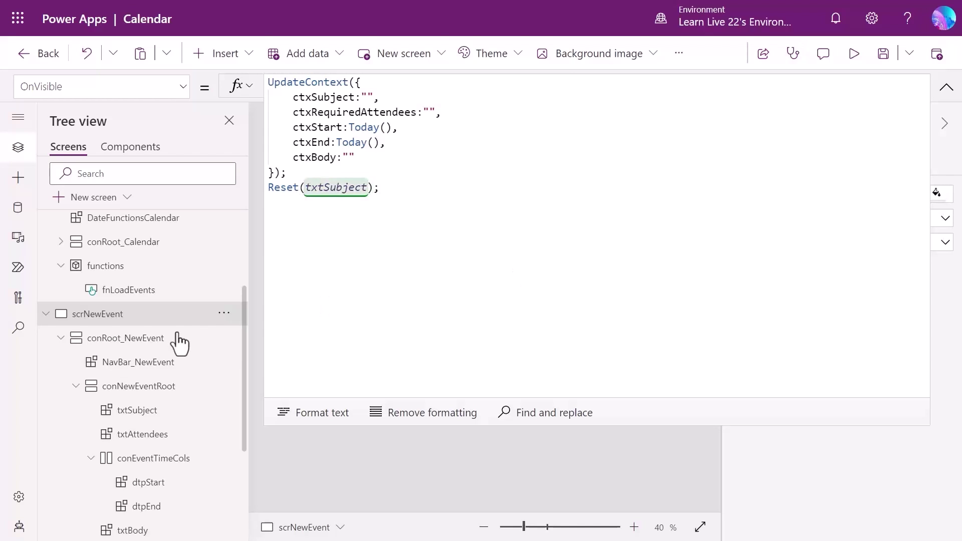
click(946, 87)
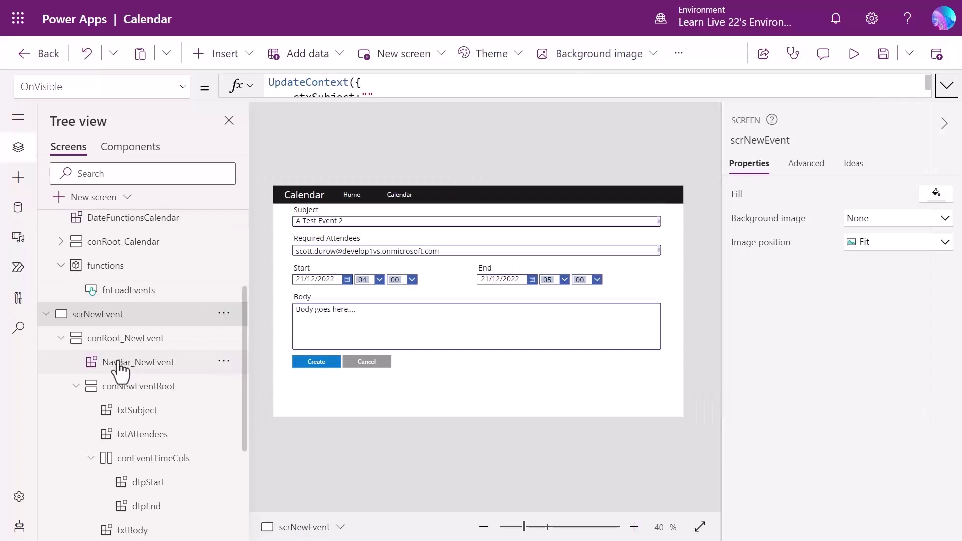
scroll(113, 368, down, 2)
click(103, 481)
scroll(114, 421, up, 2)
click(110, 269)
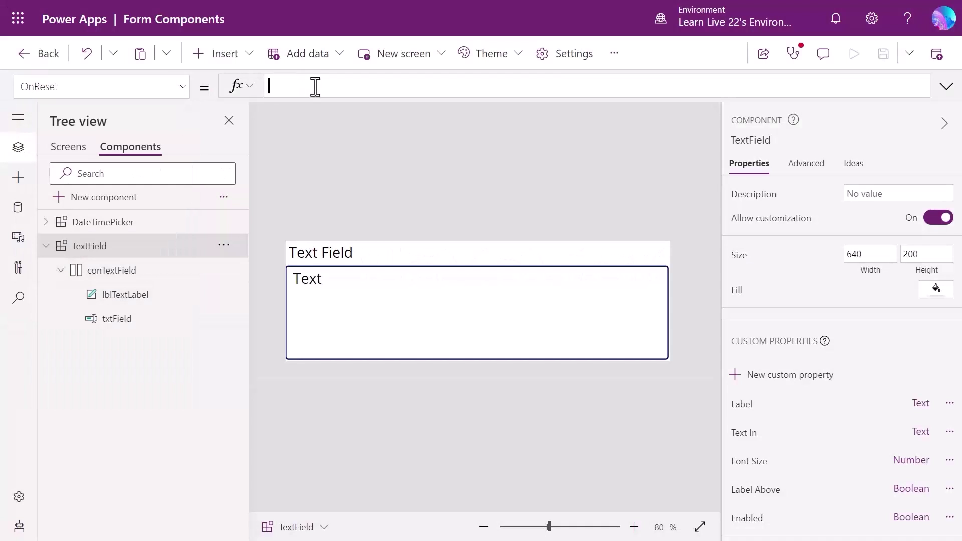
text(Reset(txtField))
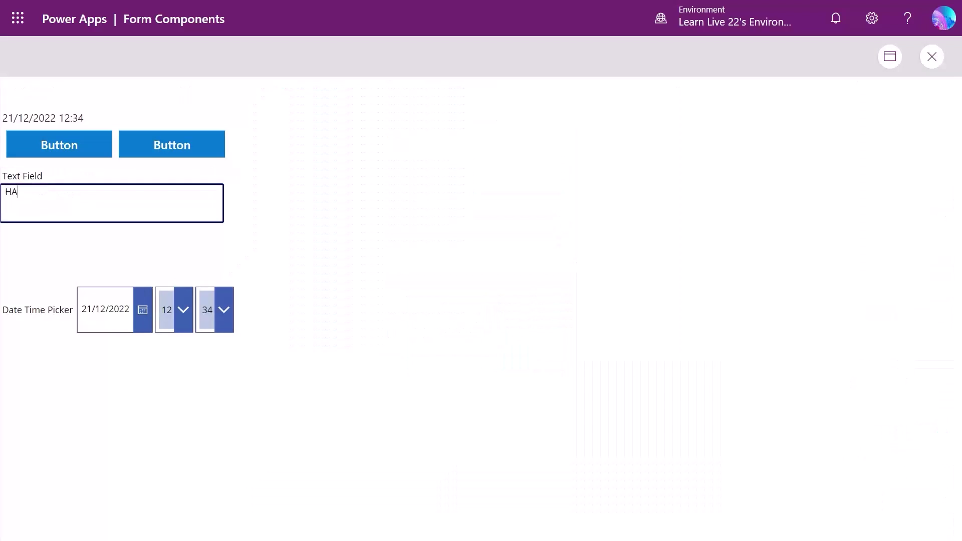
click(167, 155)
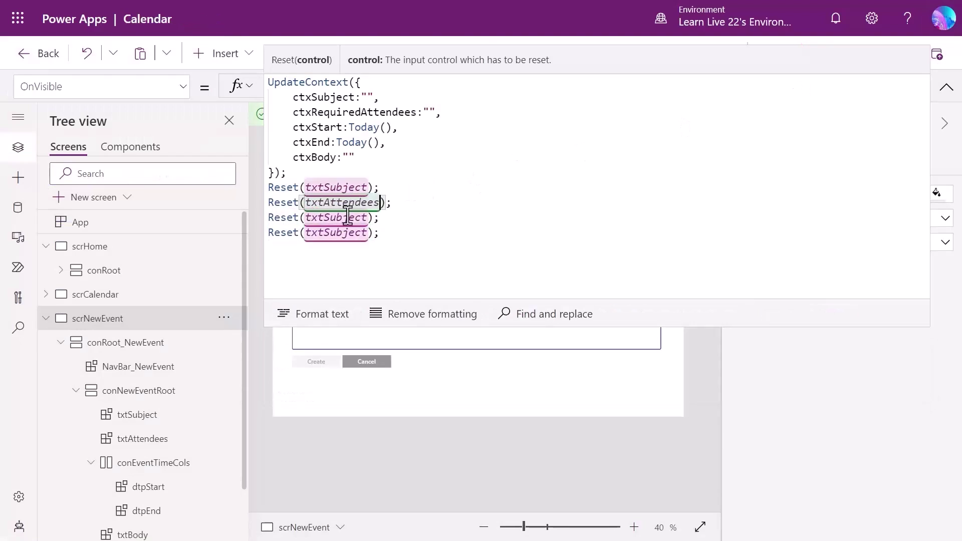
text(Reset(dtpEnd);)
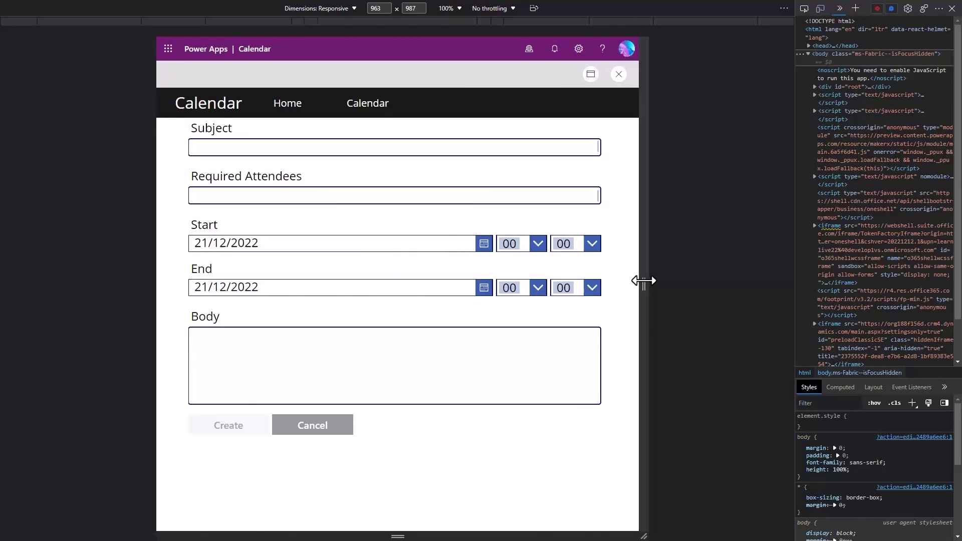
mouse_move(643, 281)
mouse_down()
mouse_move(542, 287)
mouse_move(636, 292)
mouse_move(581, 294)
mouse_move(730, 284)
mouse_up()
click(520, 199)
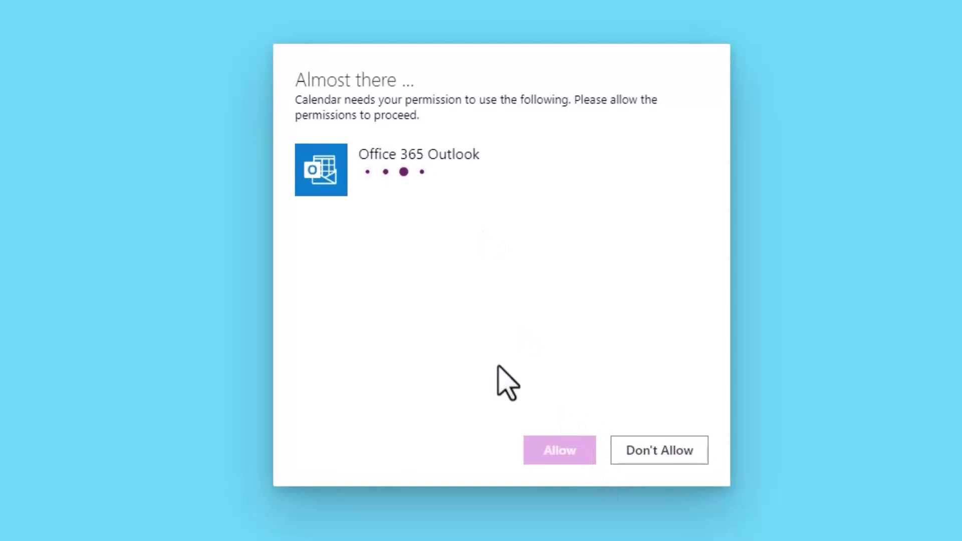
Step: Allow the Office 365 Outlook permission, then show the Calendar screen's December days
click(450, 178)
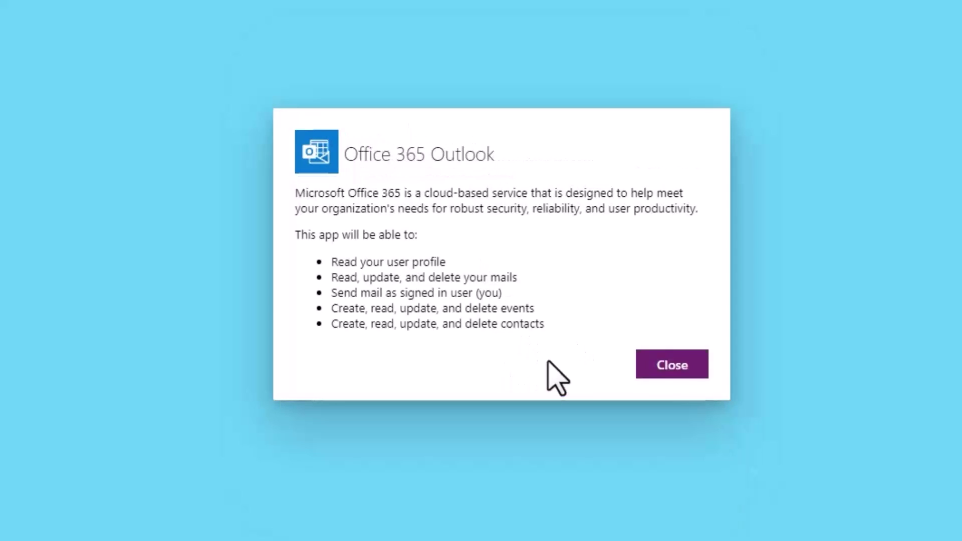
click(684, 359)
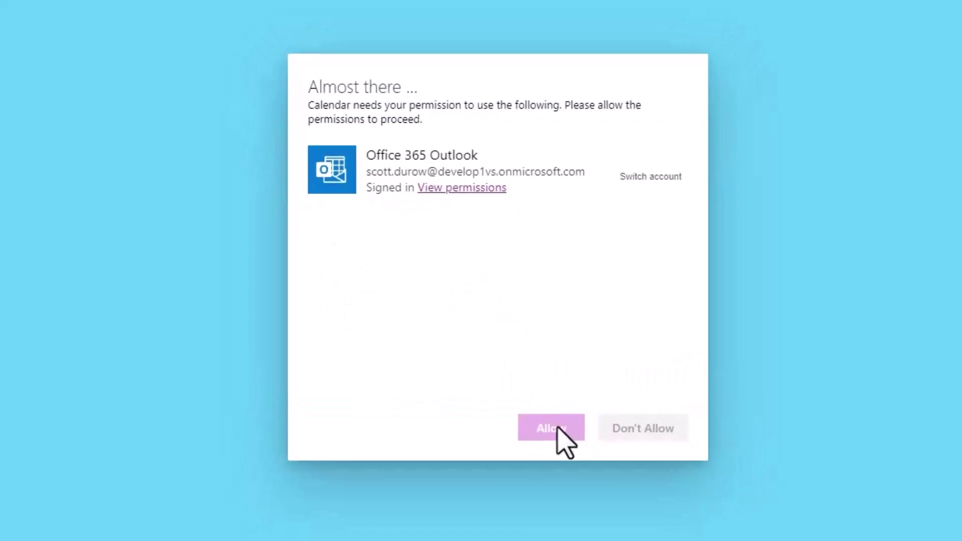
click(555, 429)
click(221, 45)
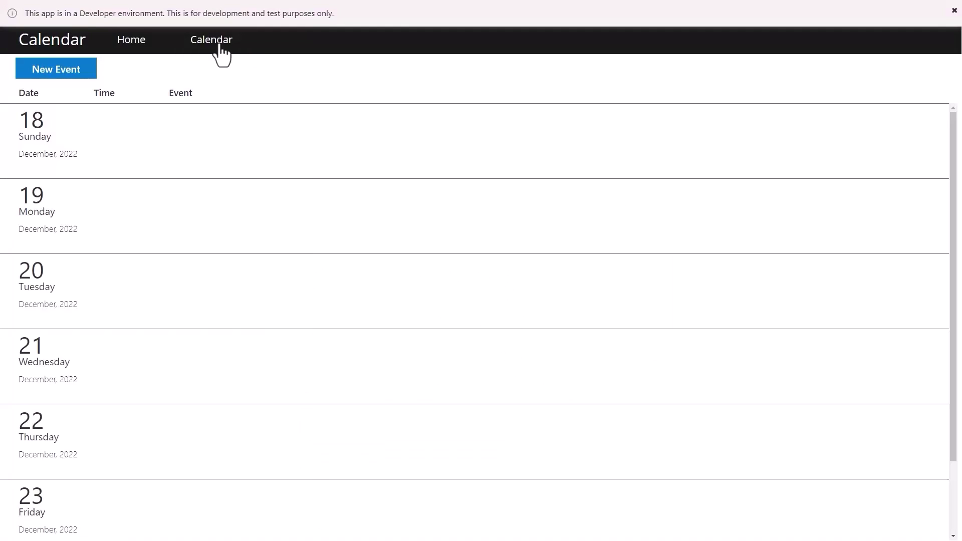
scroll(211, 174, down, 3)
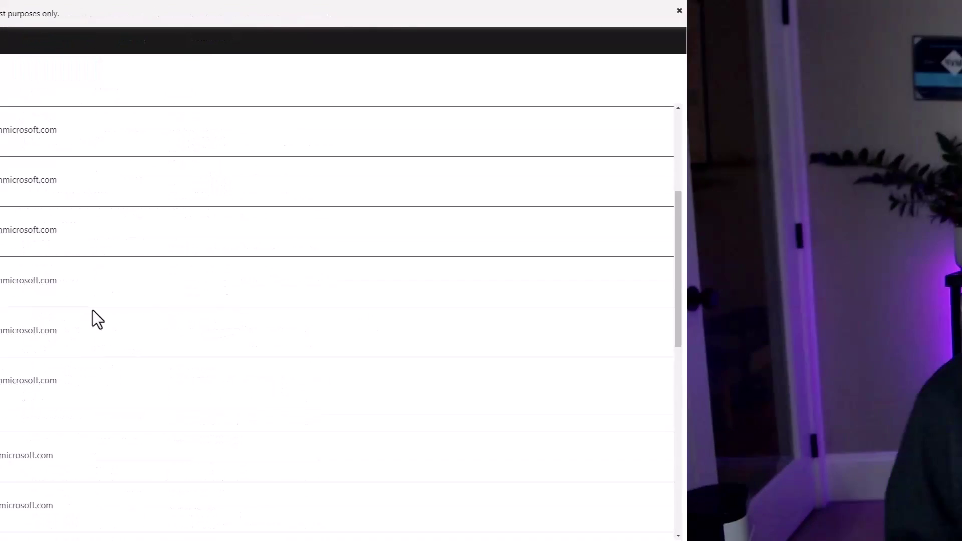